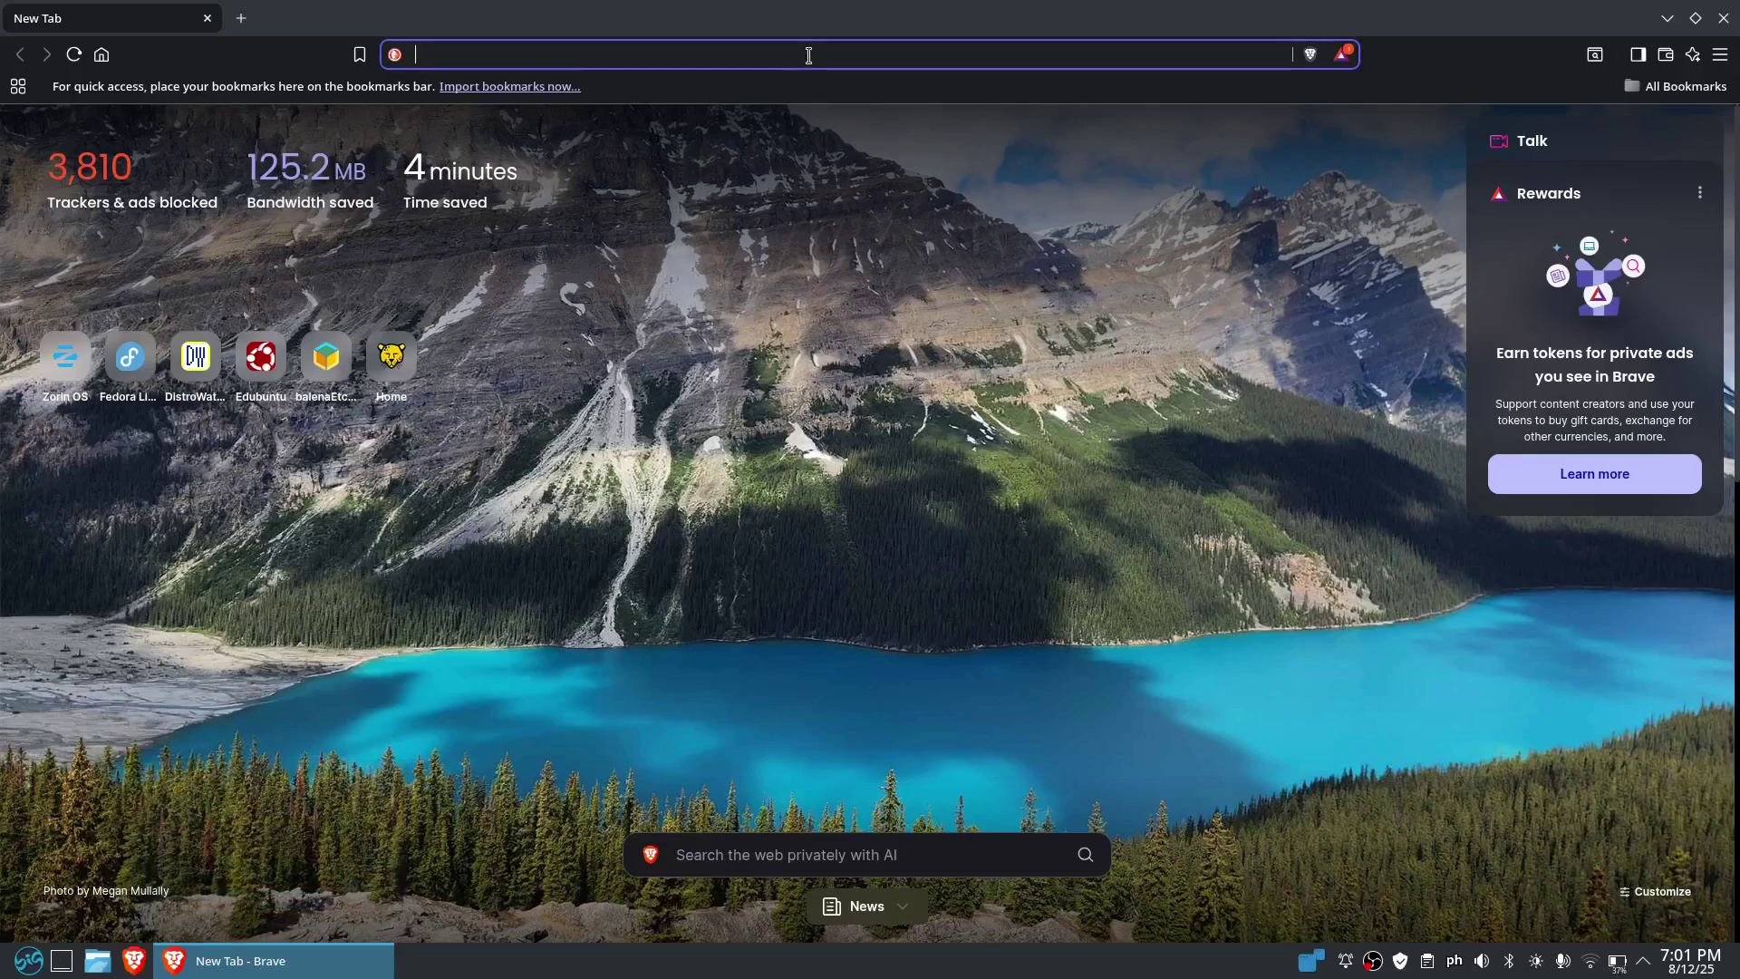
Step: Go to the biglinux-webapps GitHub repository via the address bar suggestion
text(biglinux-we)
key(Down)
key(Down)
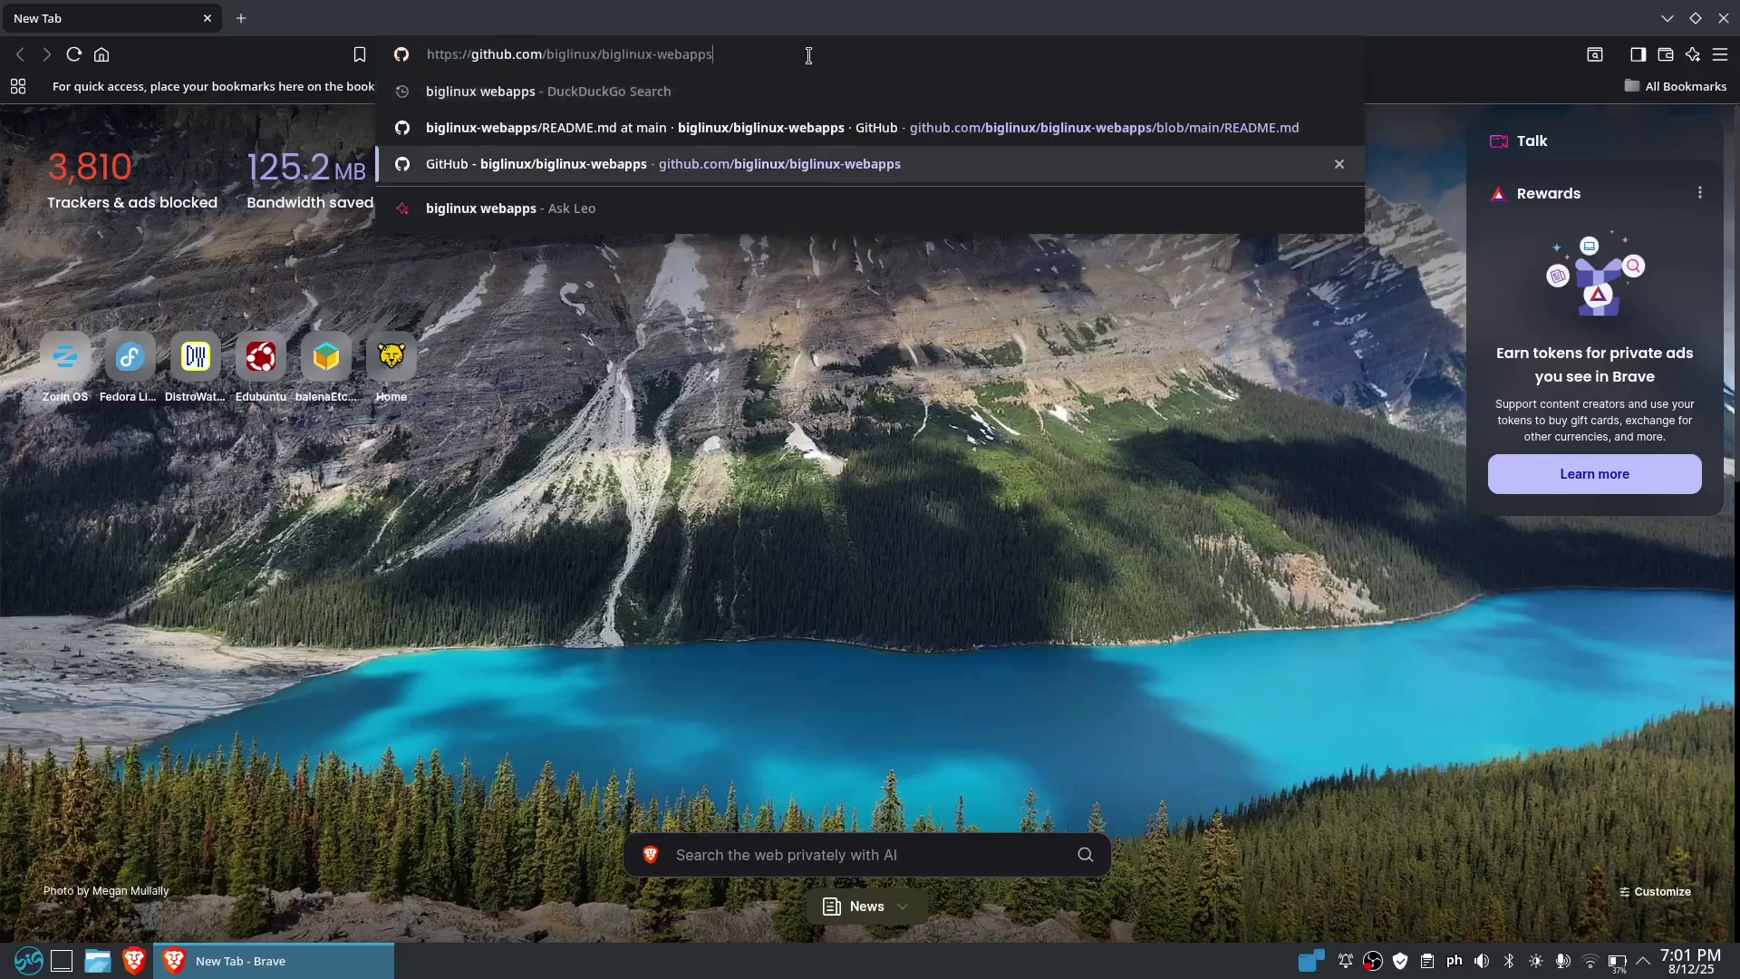
key(Return)
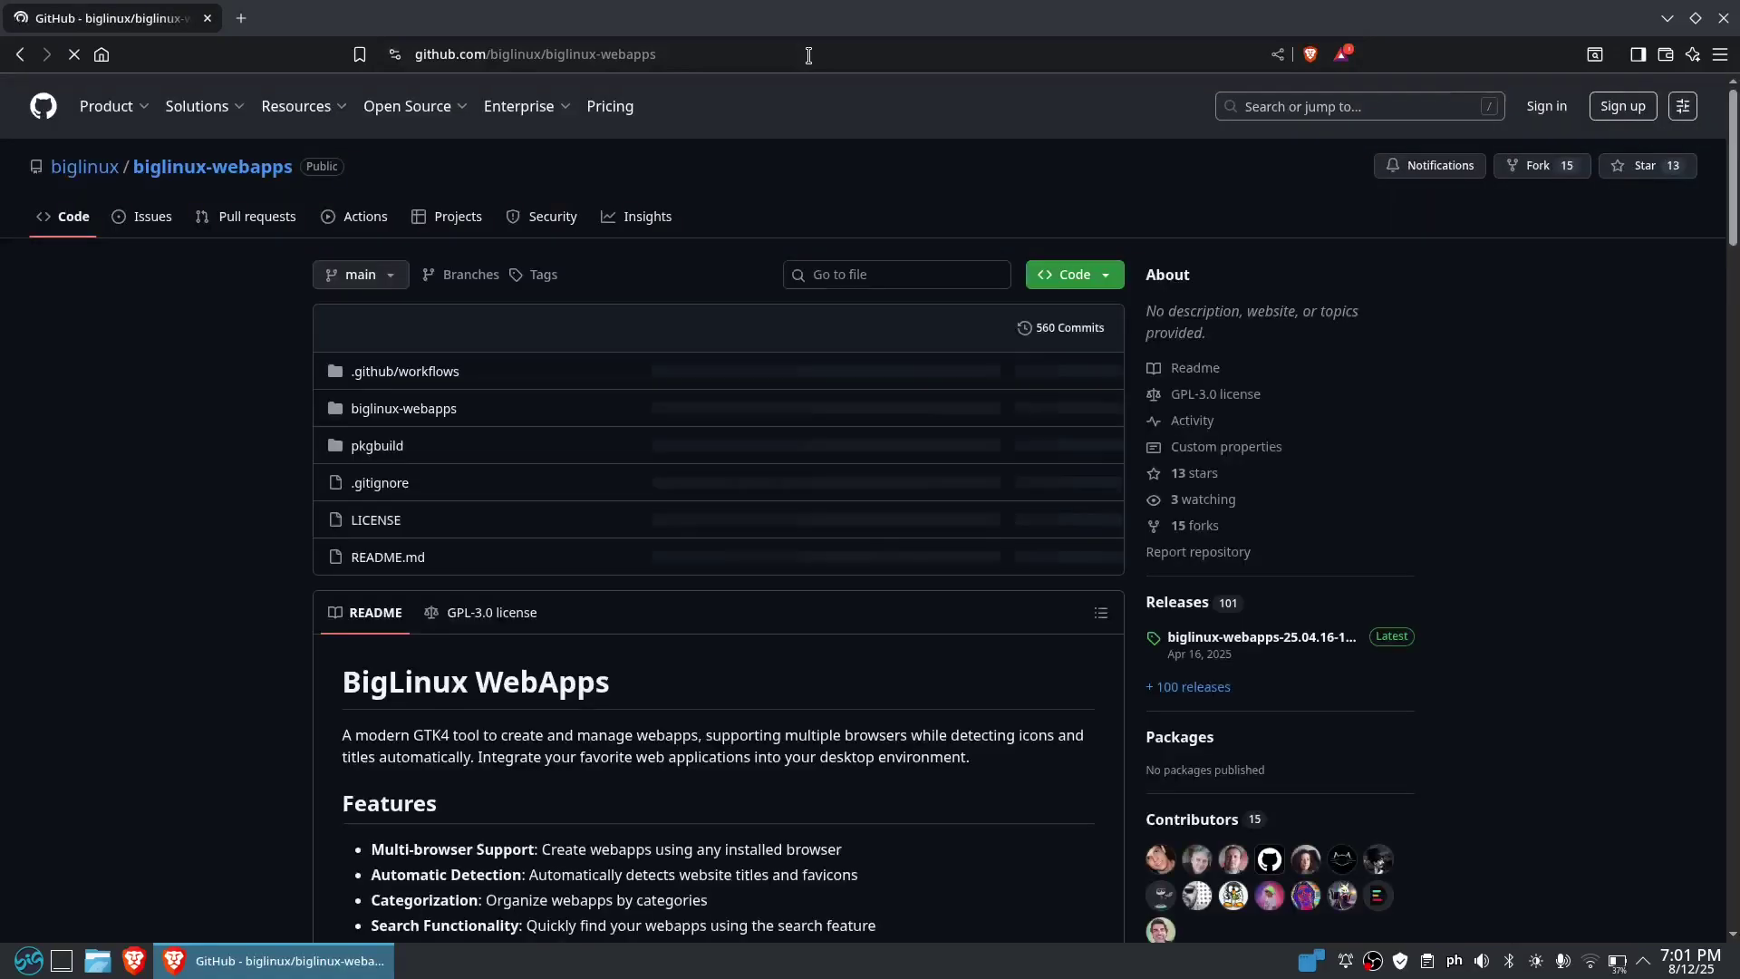
Step: Read through the README and copy the 'sudo pacman -S biglinux-webapps' command
scroll(171, 570, down, 5)
scroll(175, 570, down, 3)
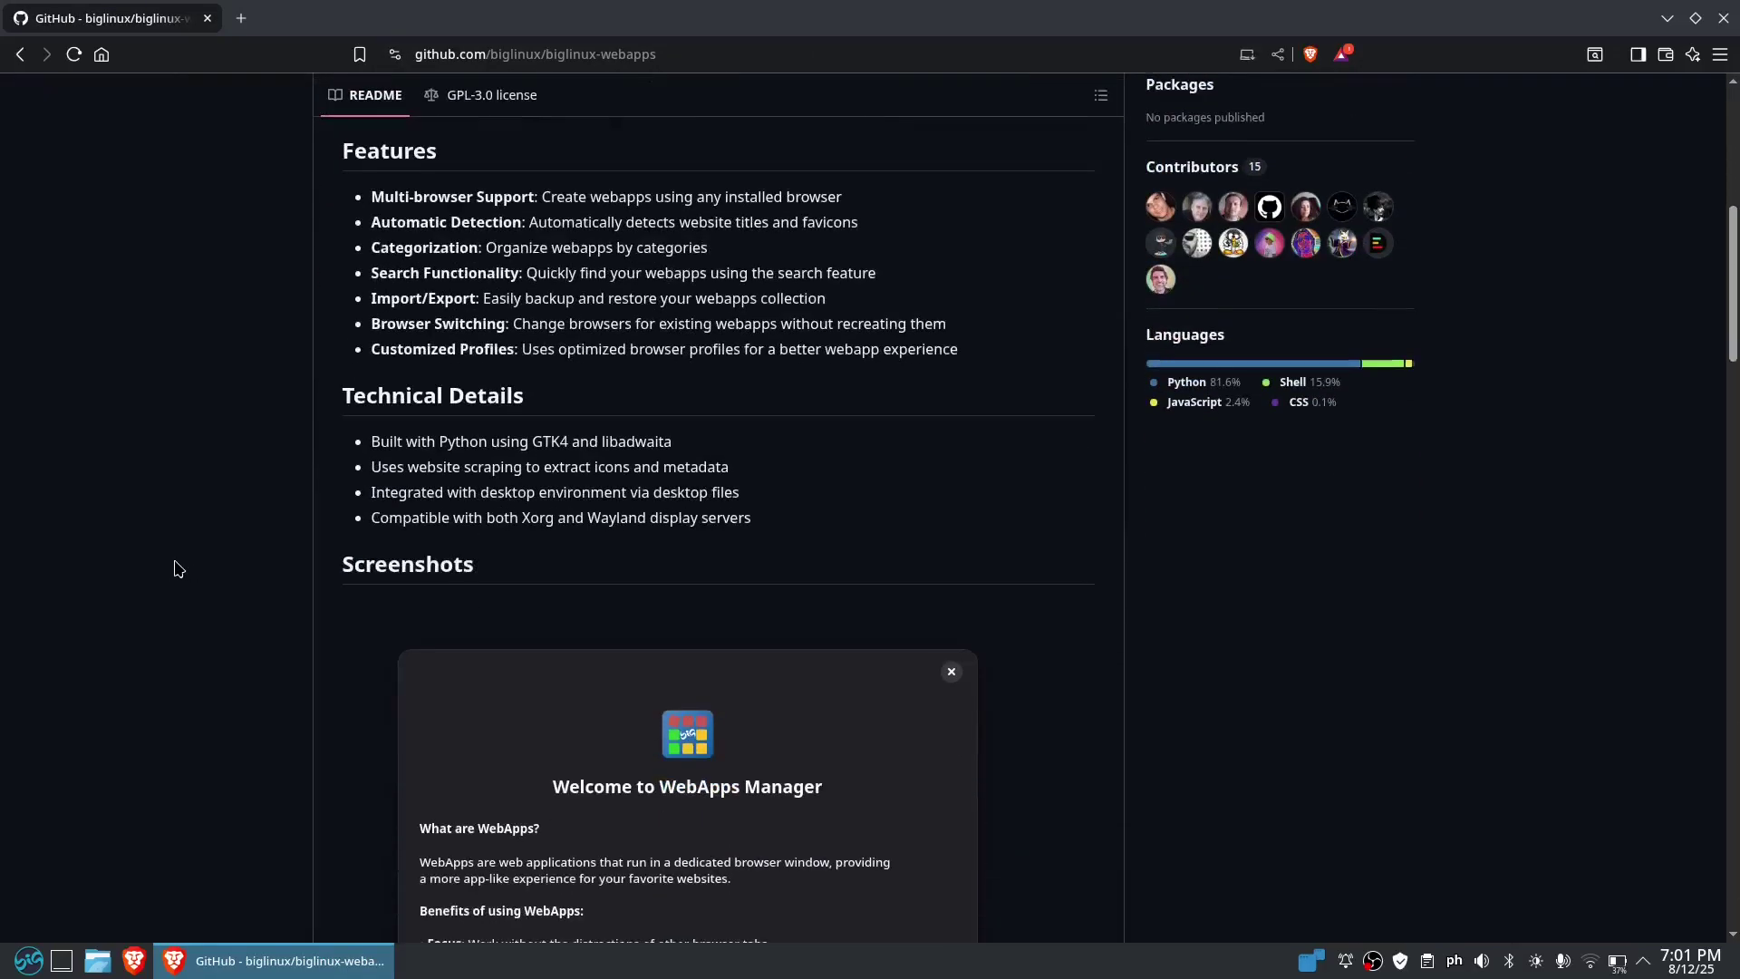
scroll(175, 568, up, 3)
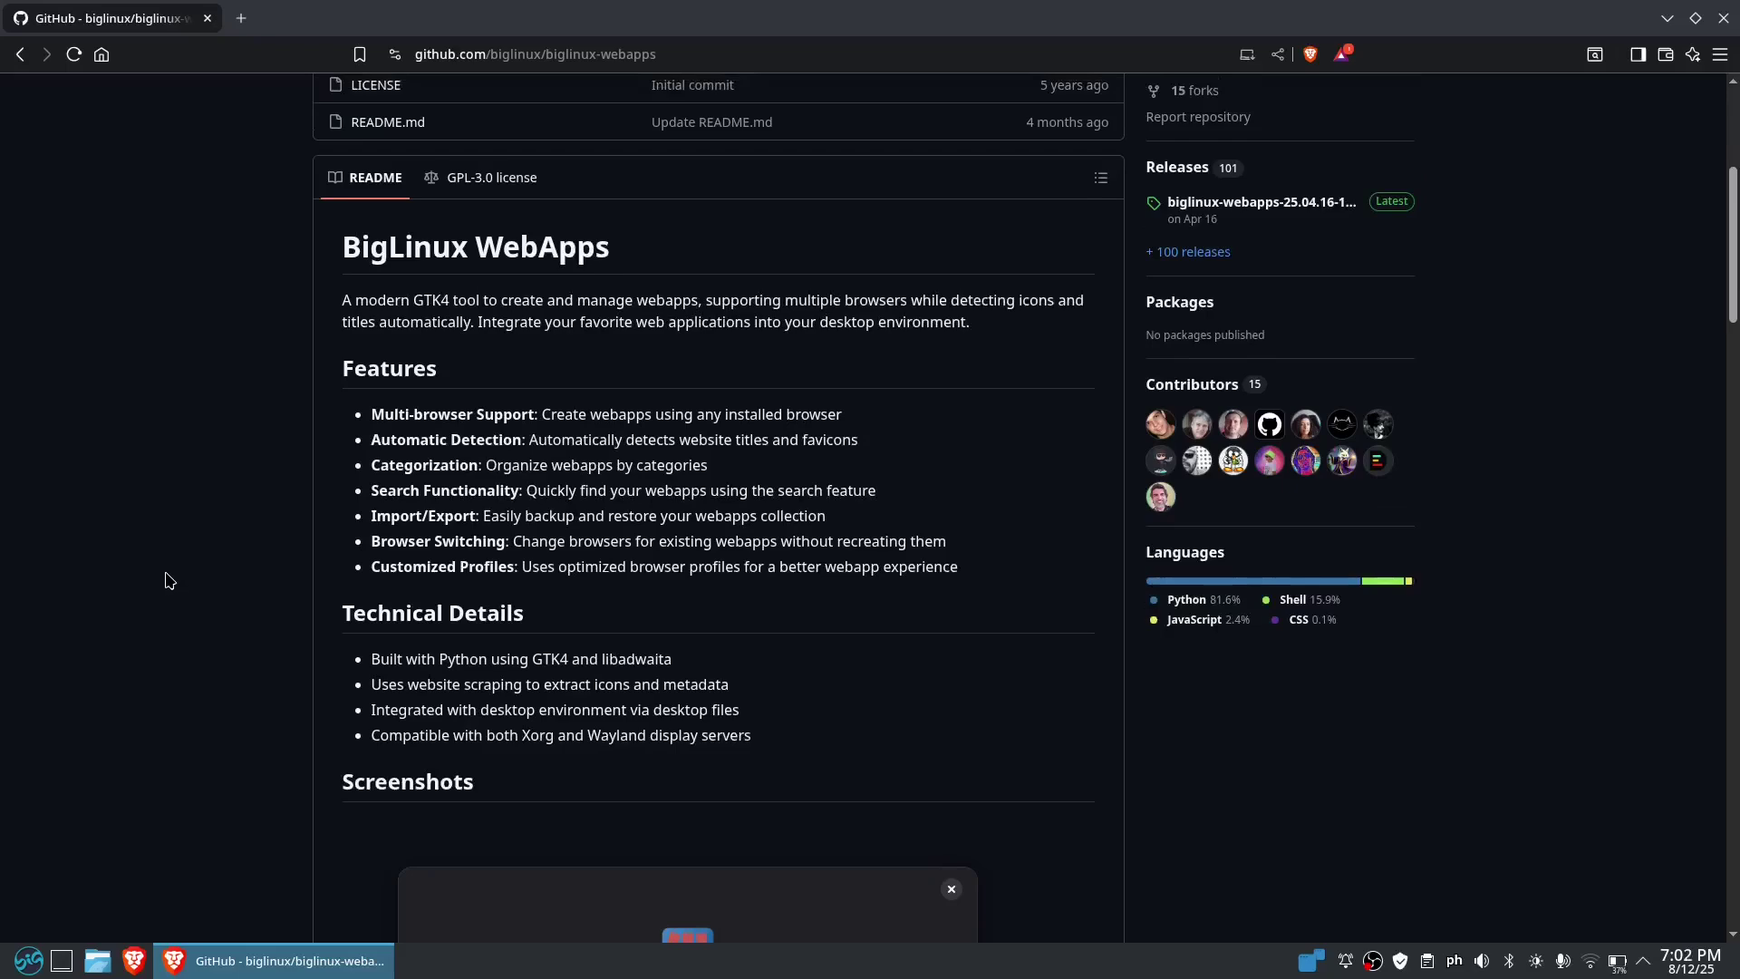
scroll(178, 584, down, 5)
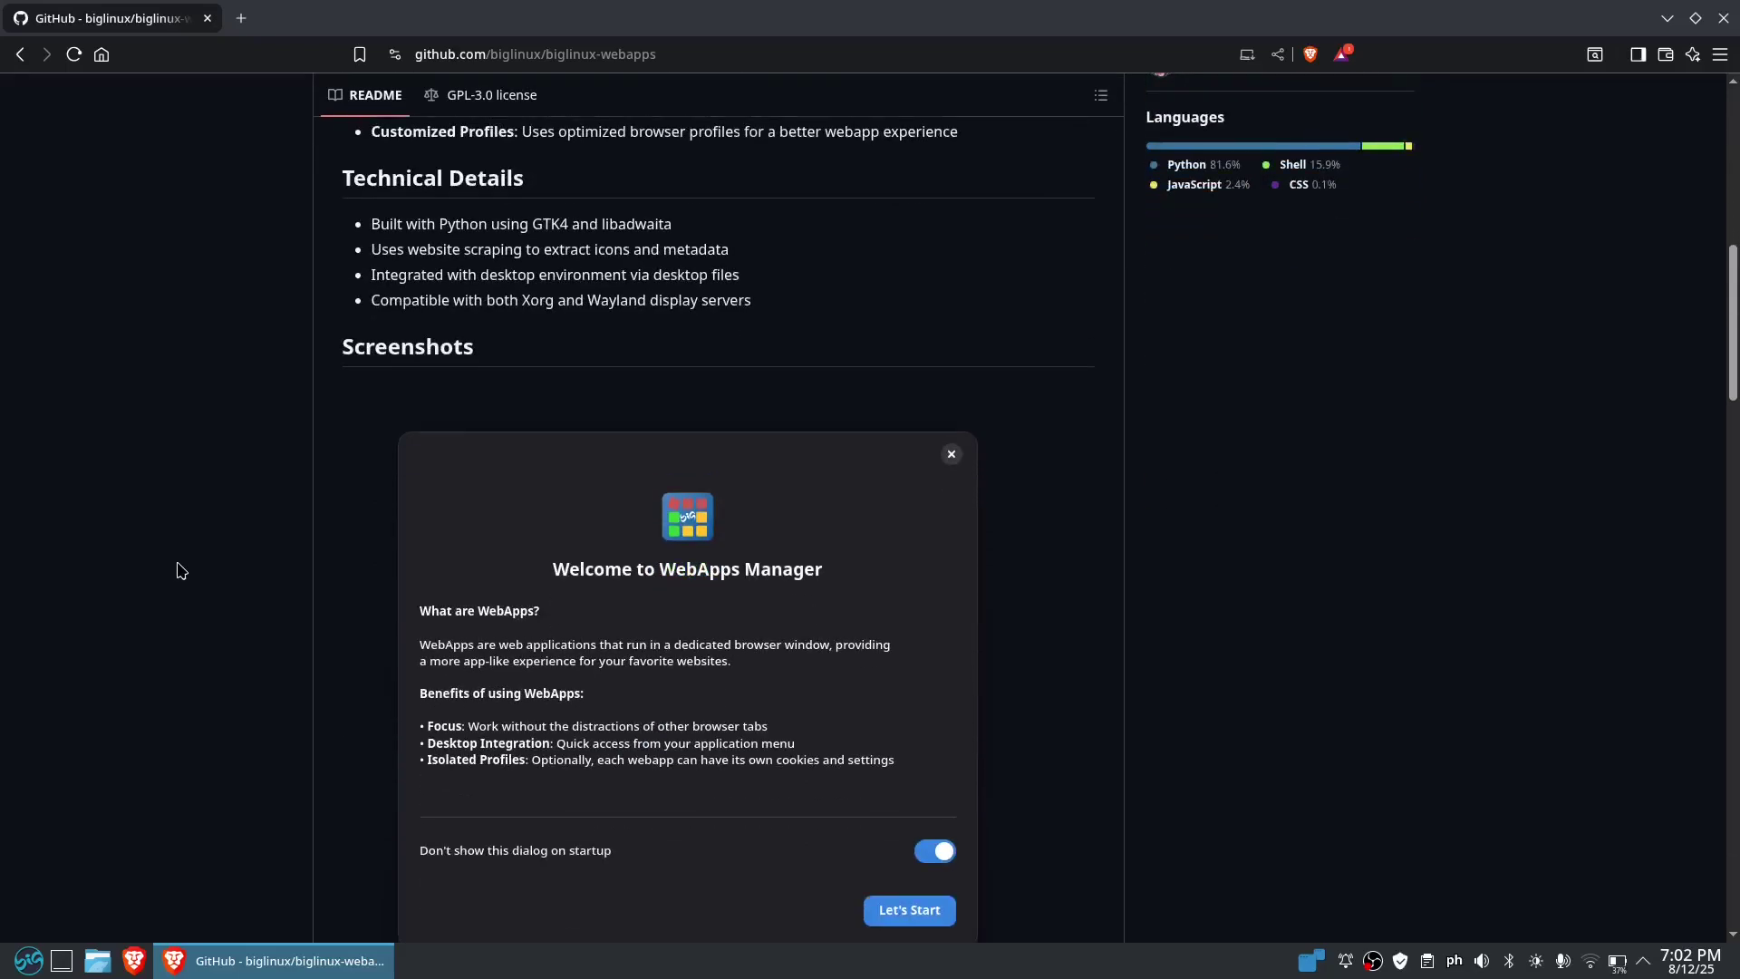
scroll(174, 553, down, 8)
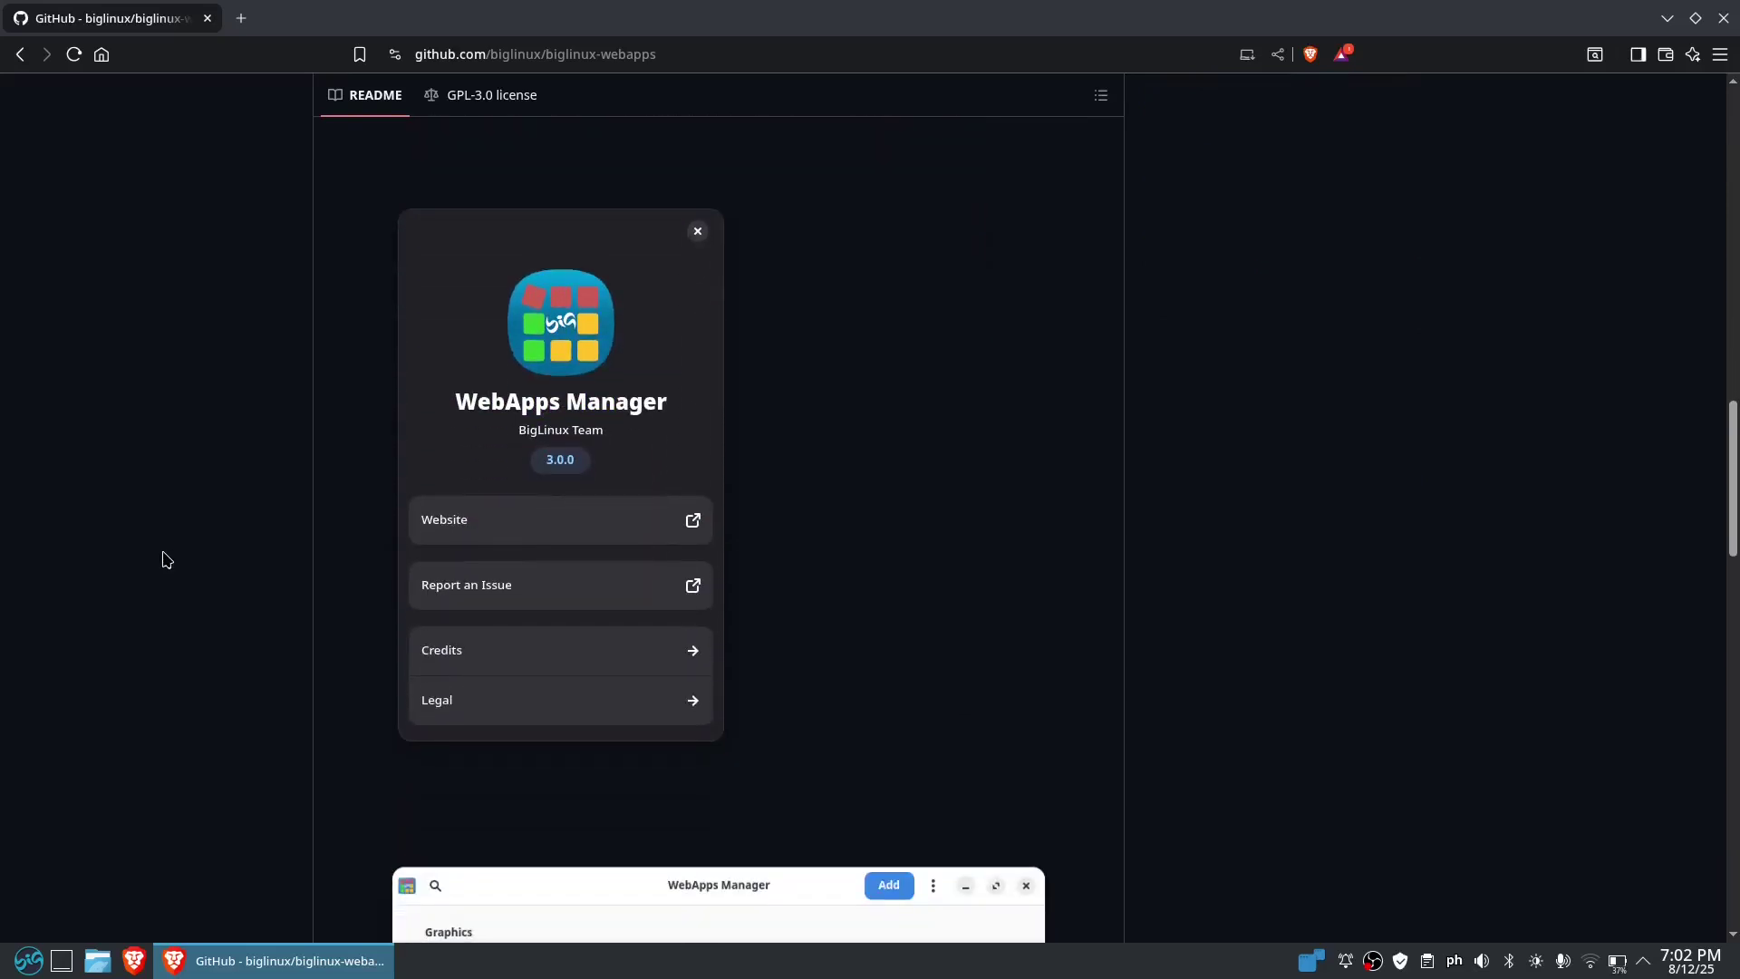
scroll(178, 567, down, 12)
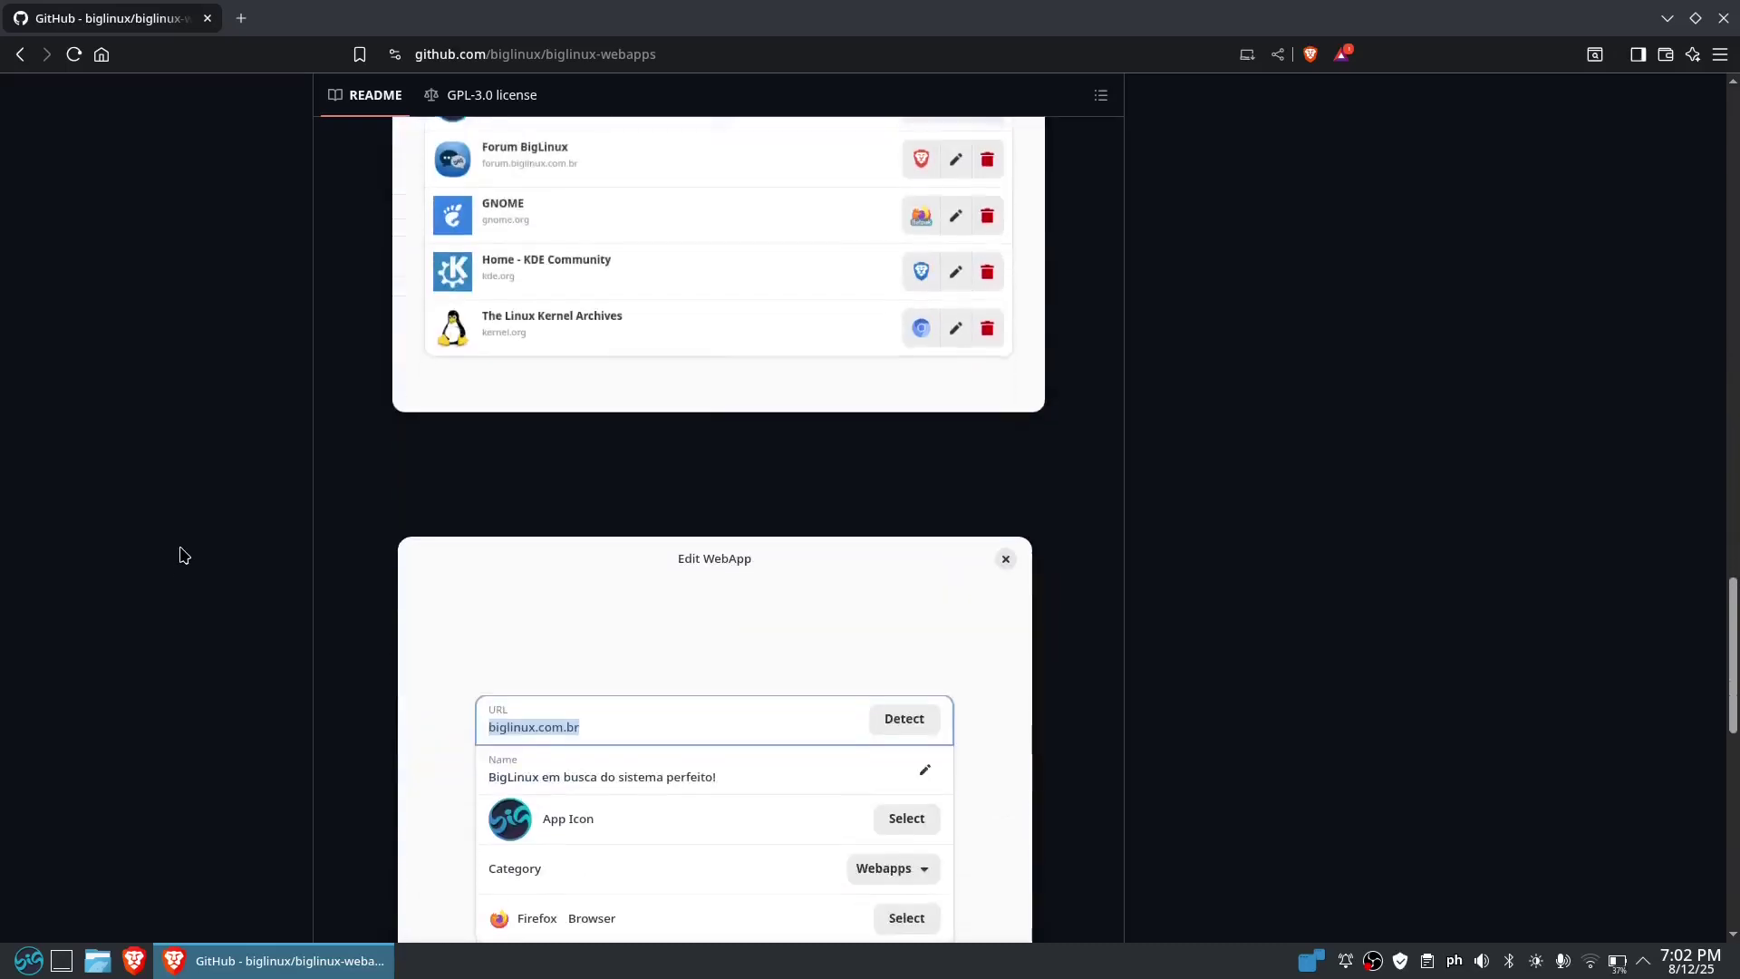
scroll(184, 555, down, 4)
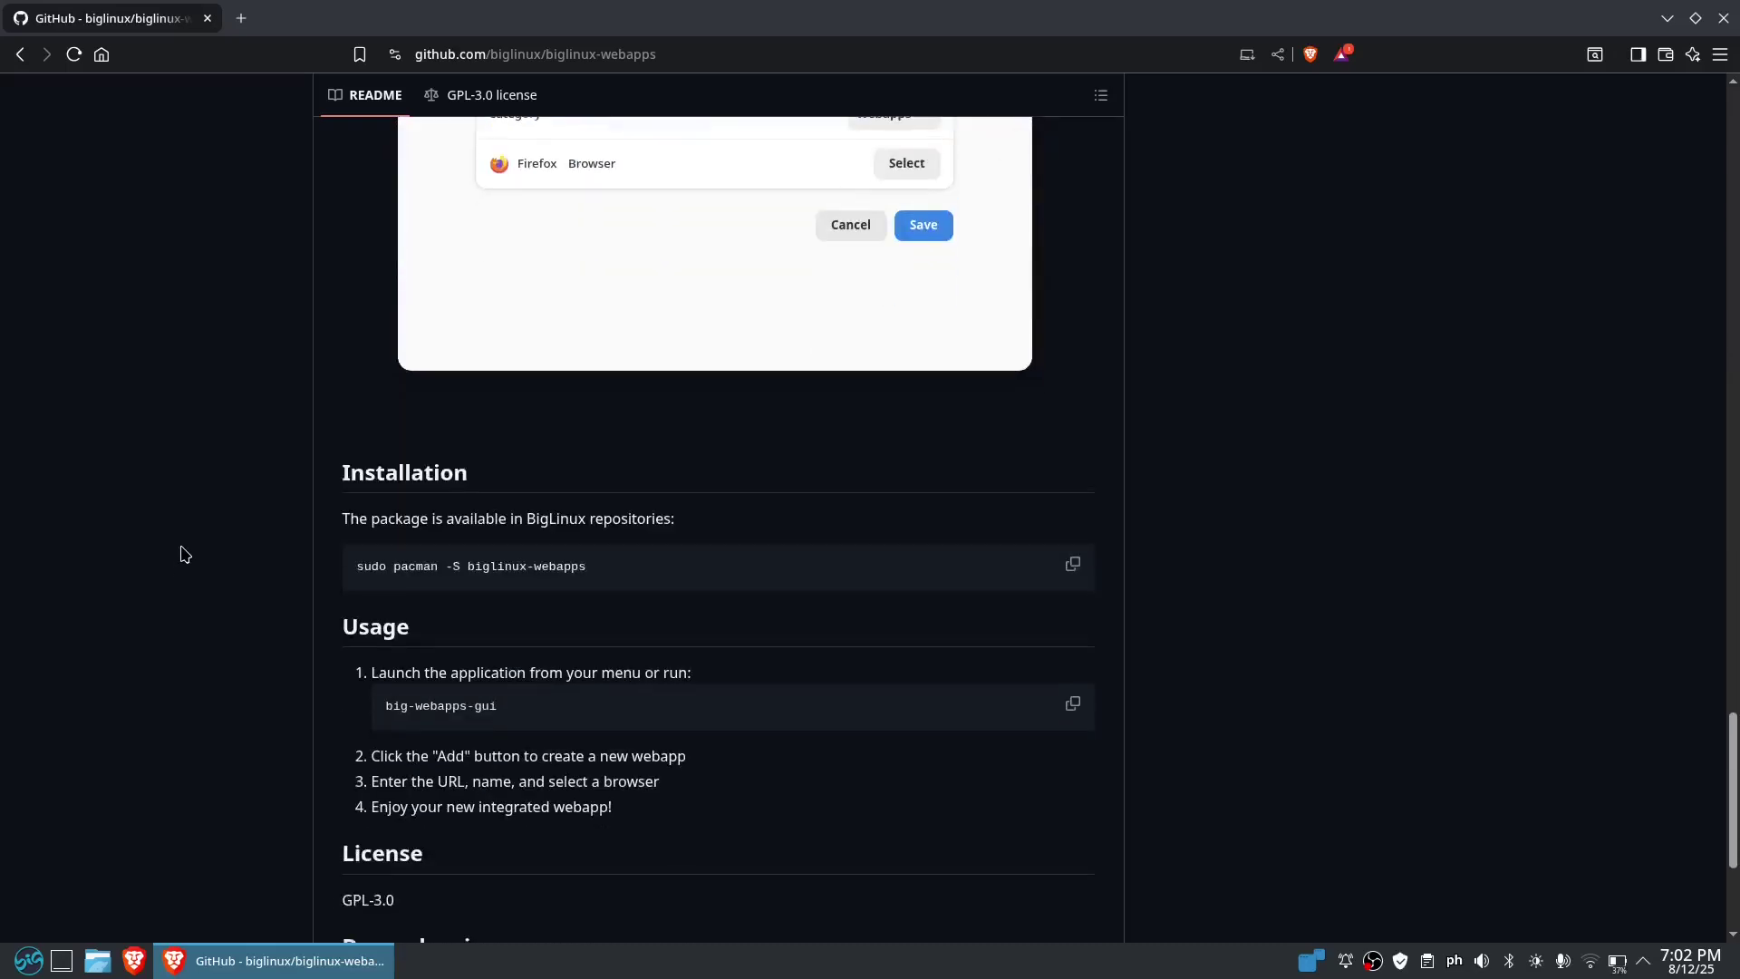
scroll(186, 555, down, 4)
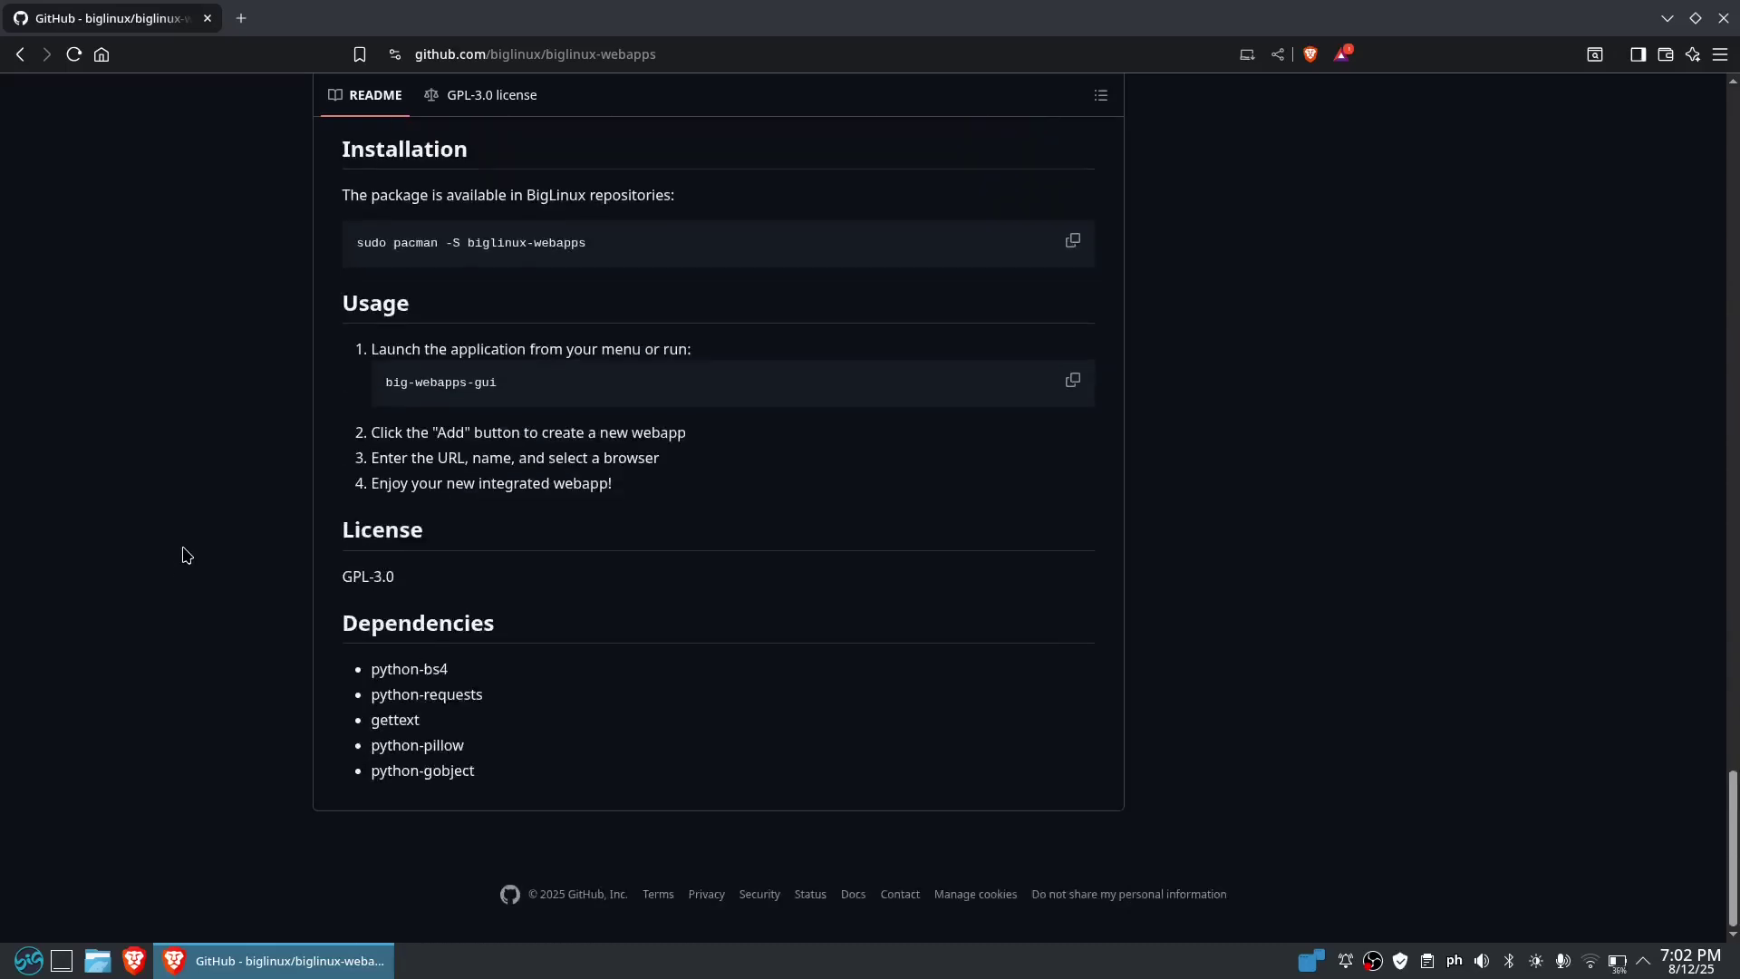
scroll(185, 557, up, 18)
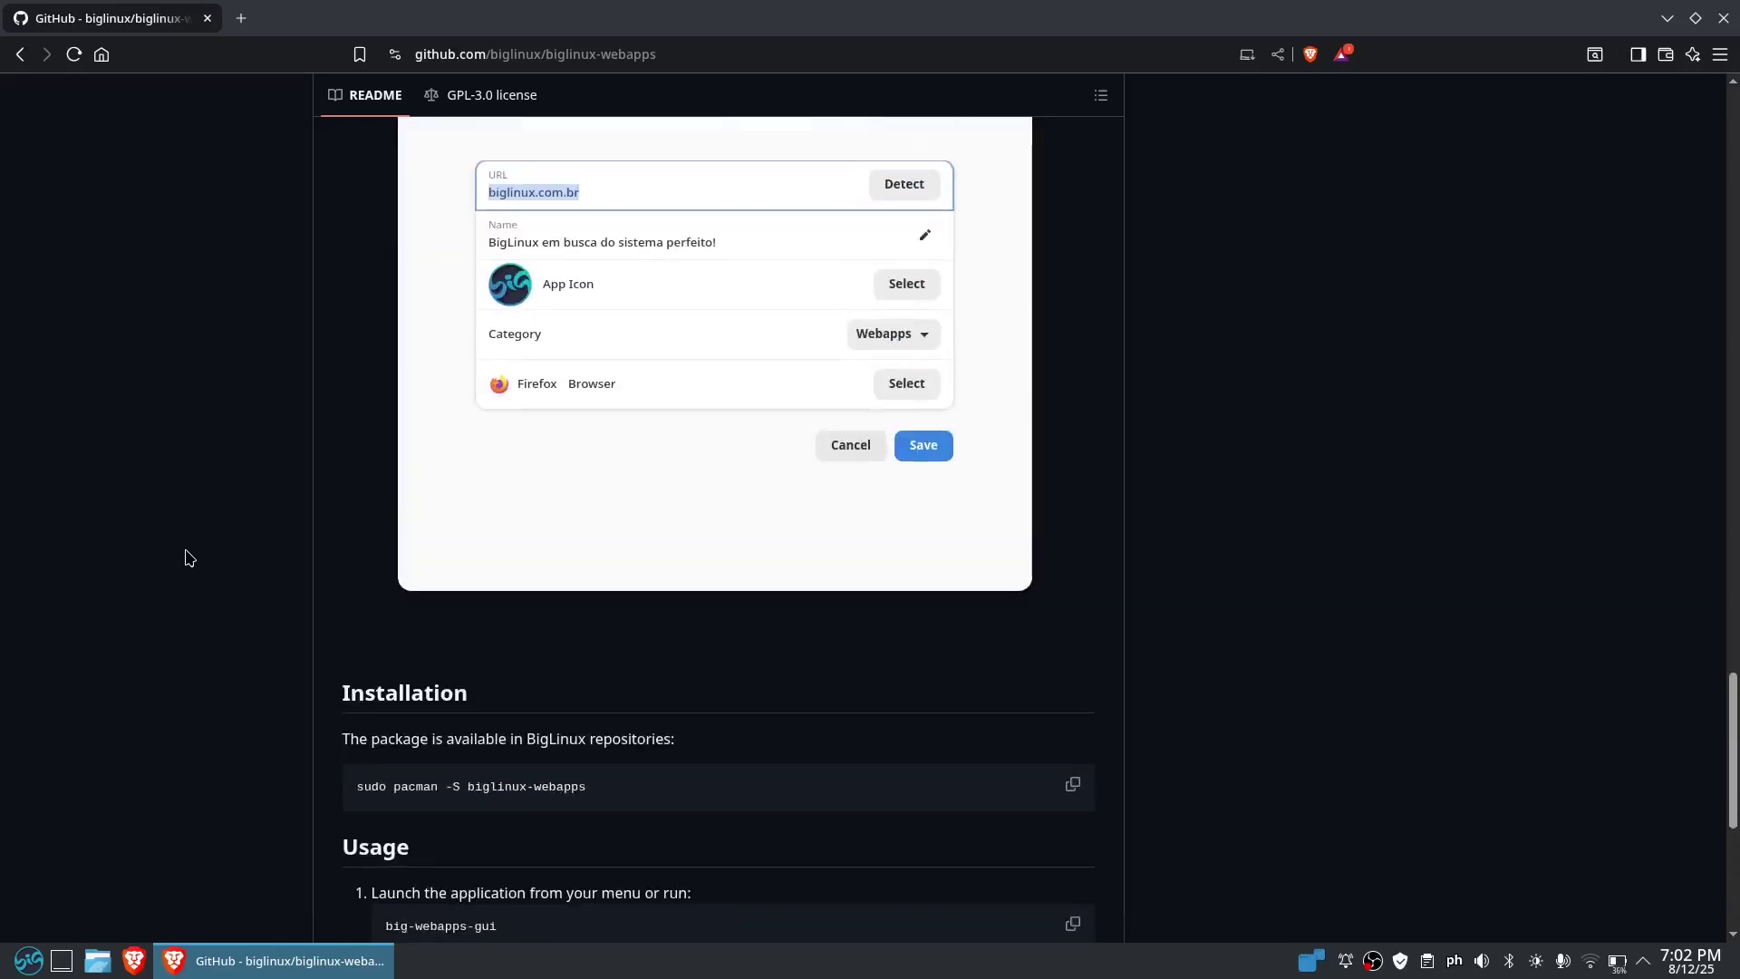
scroll(186, 556, up, 15)
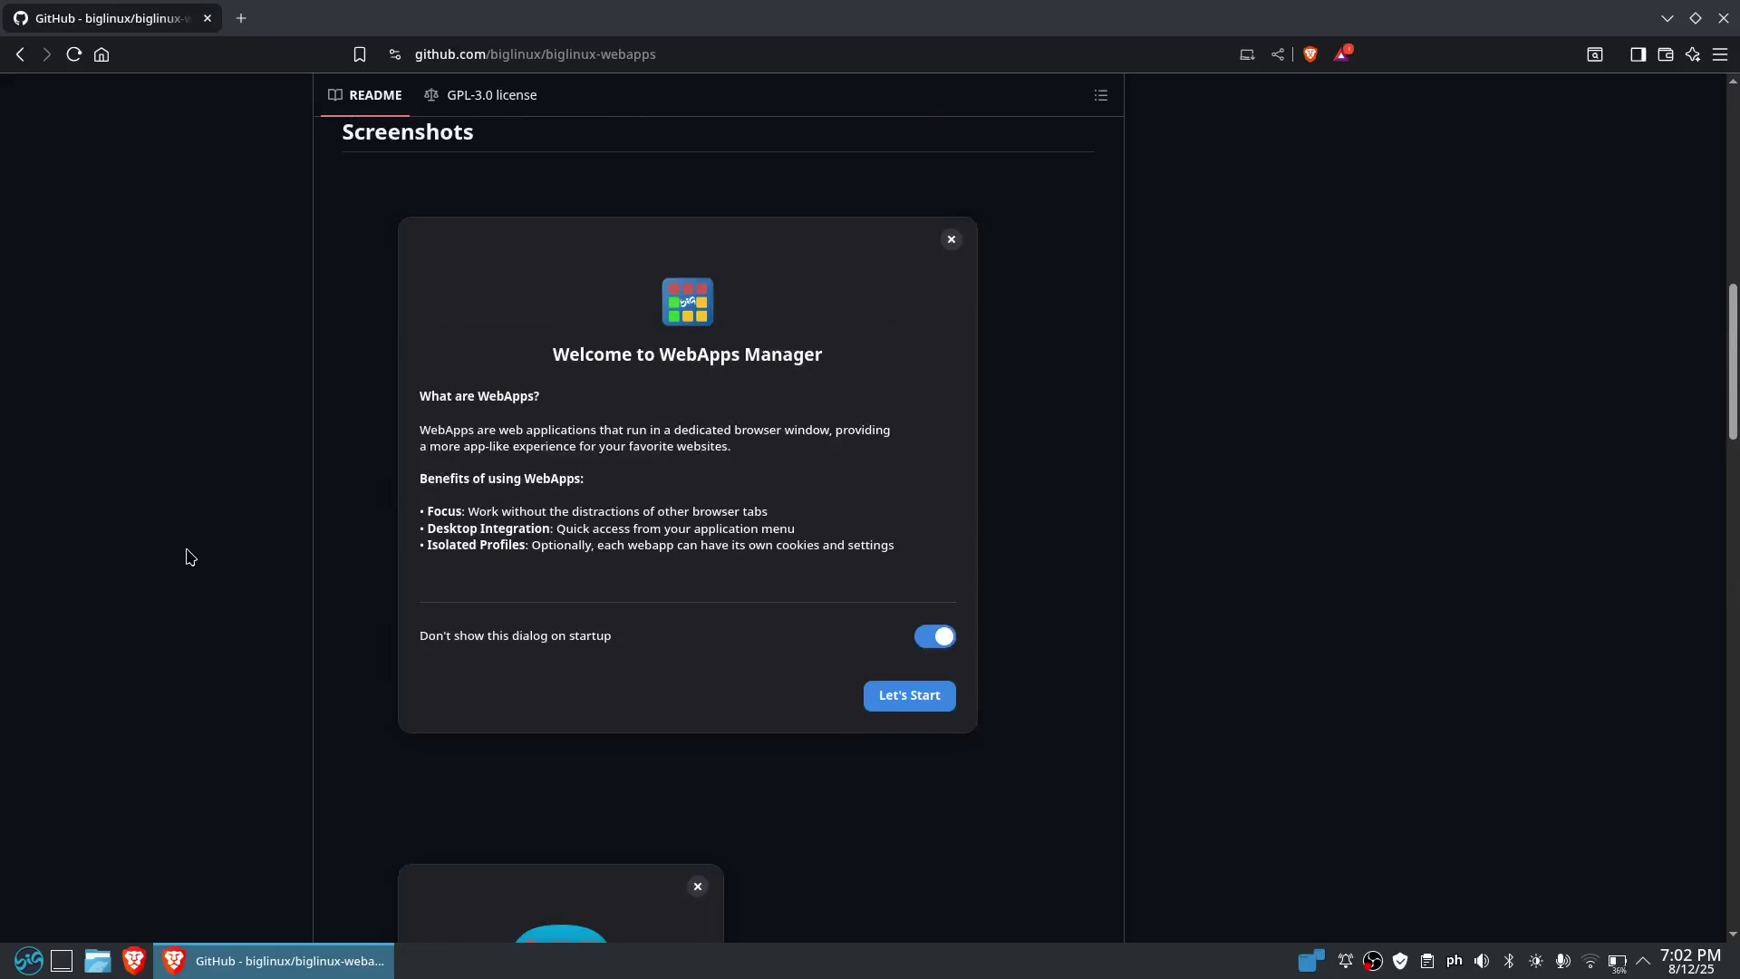
scroll(188, 556, down, 20)
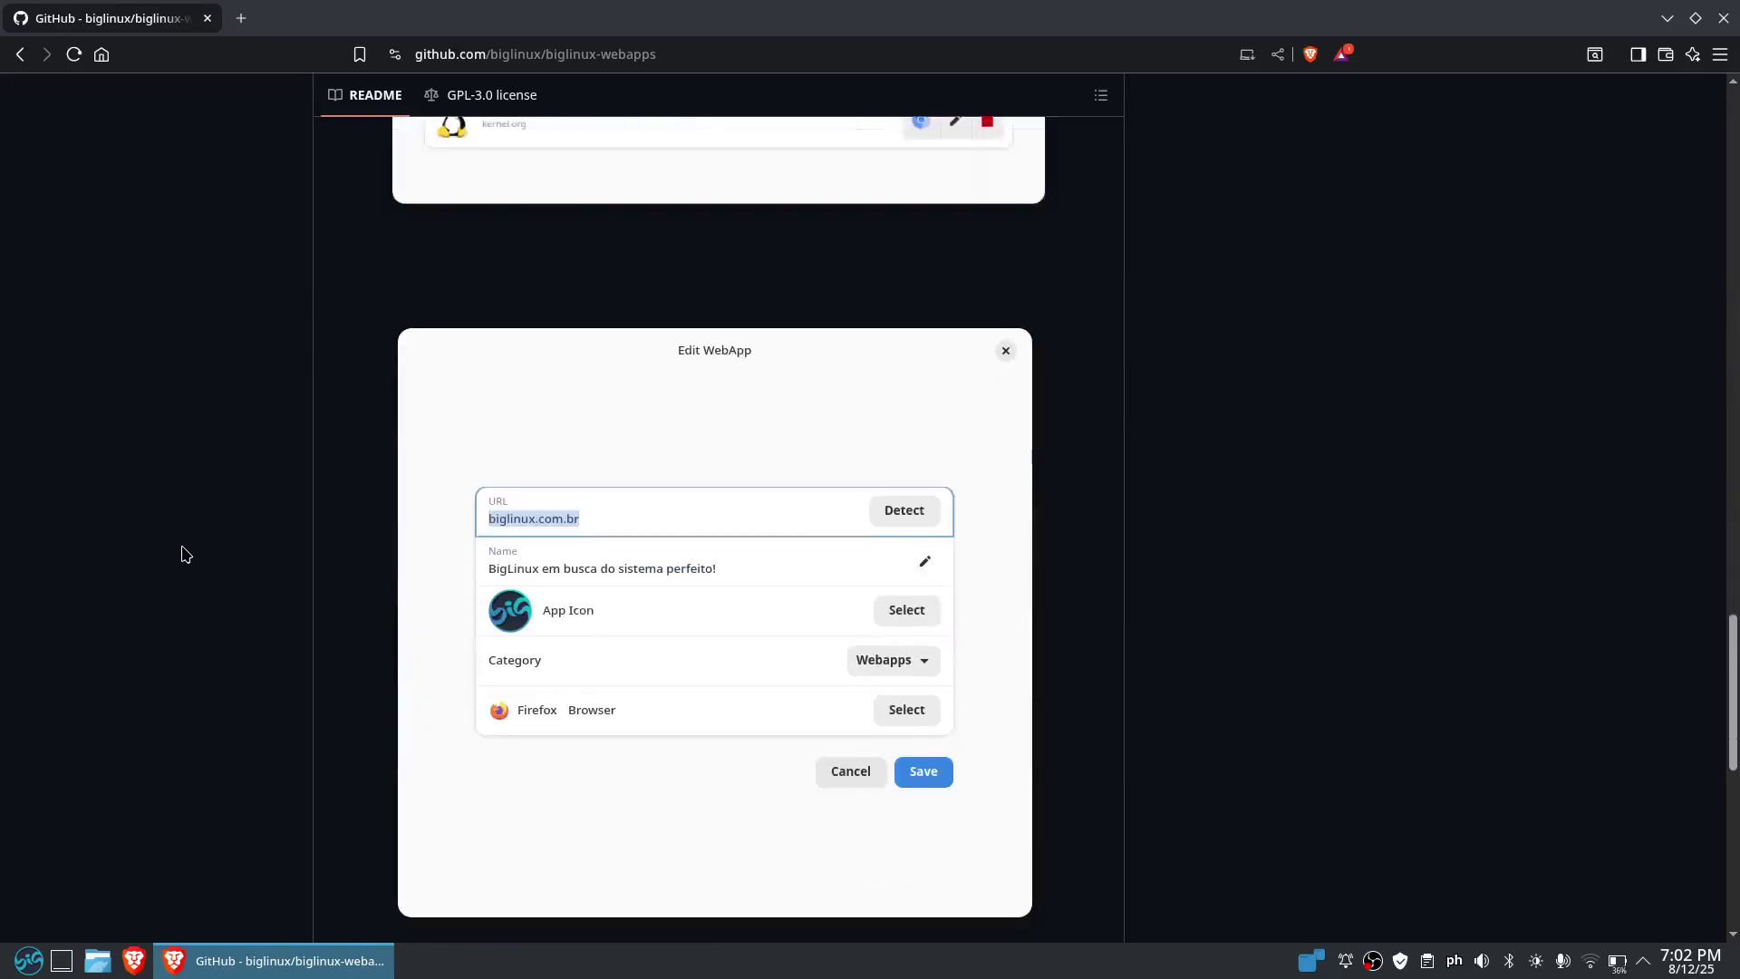
scroll(186, 555, down, 5)
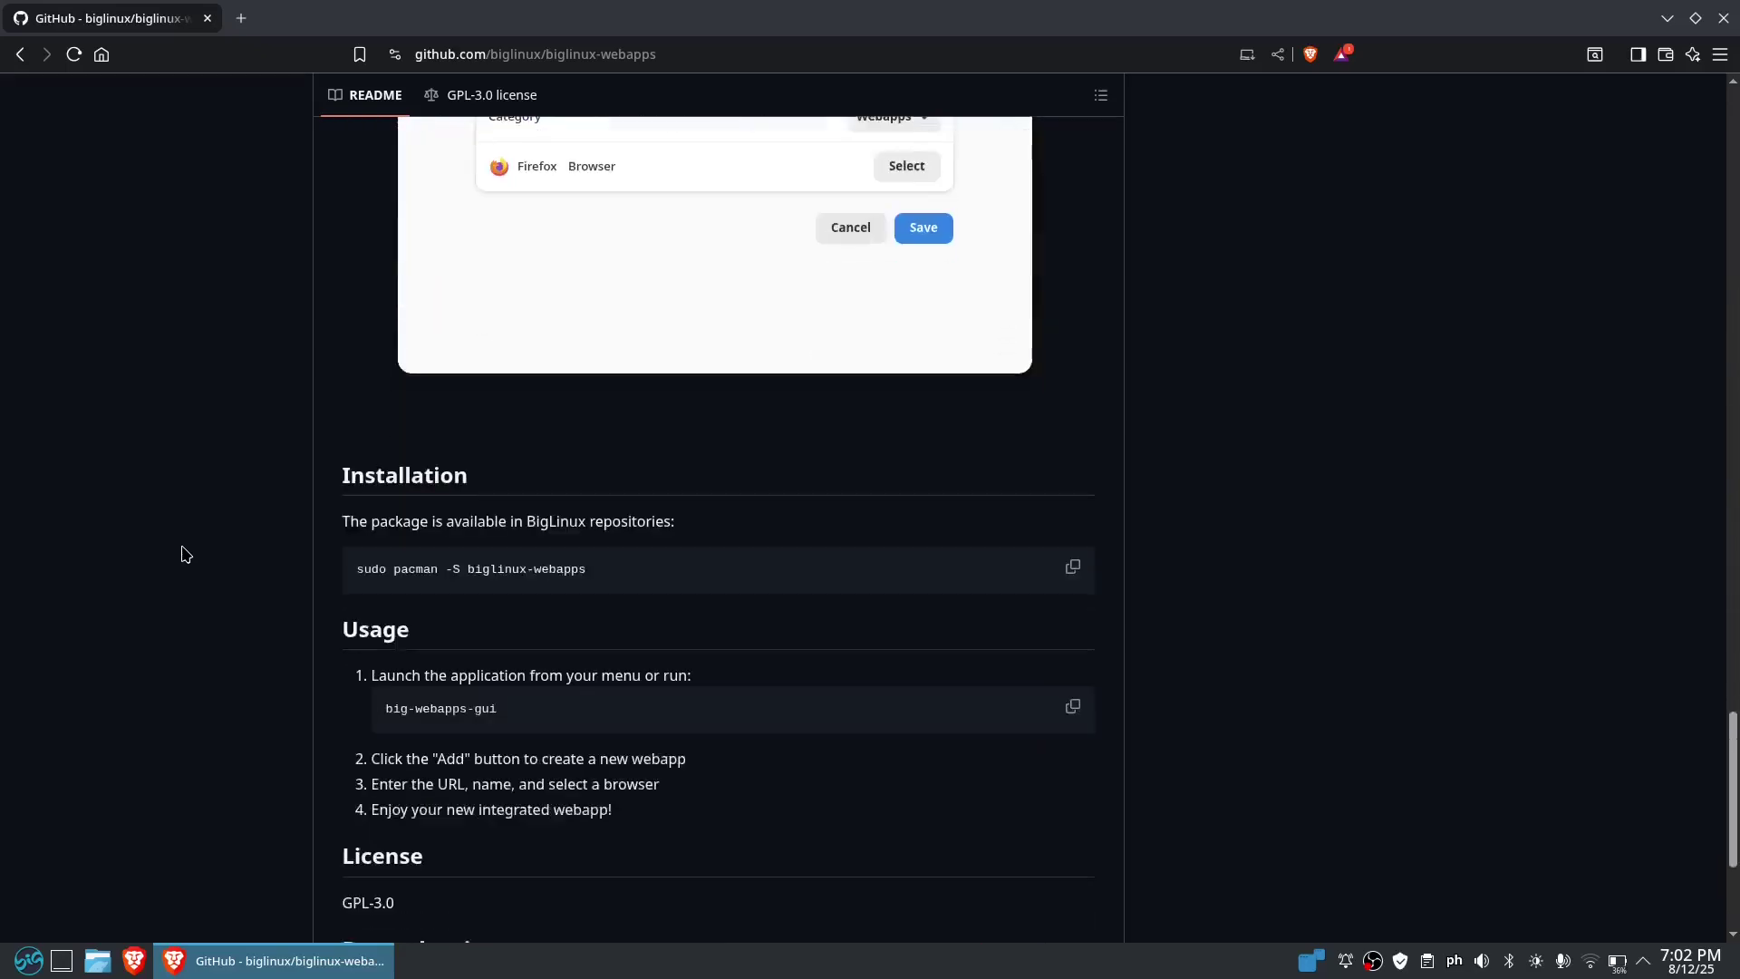
click(1075, 571)
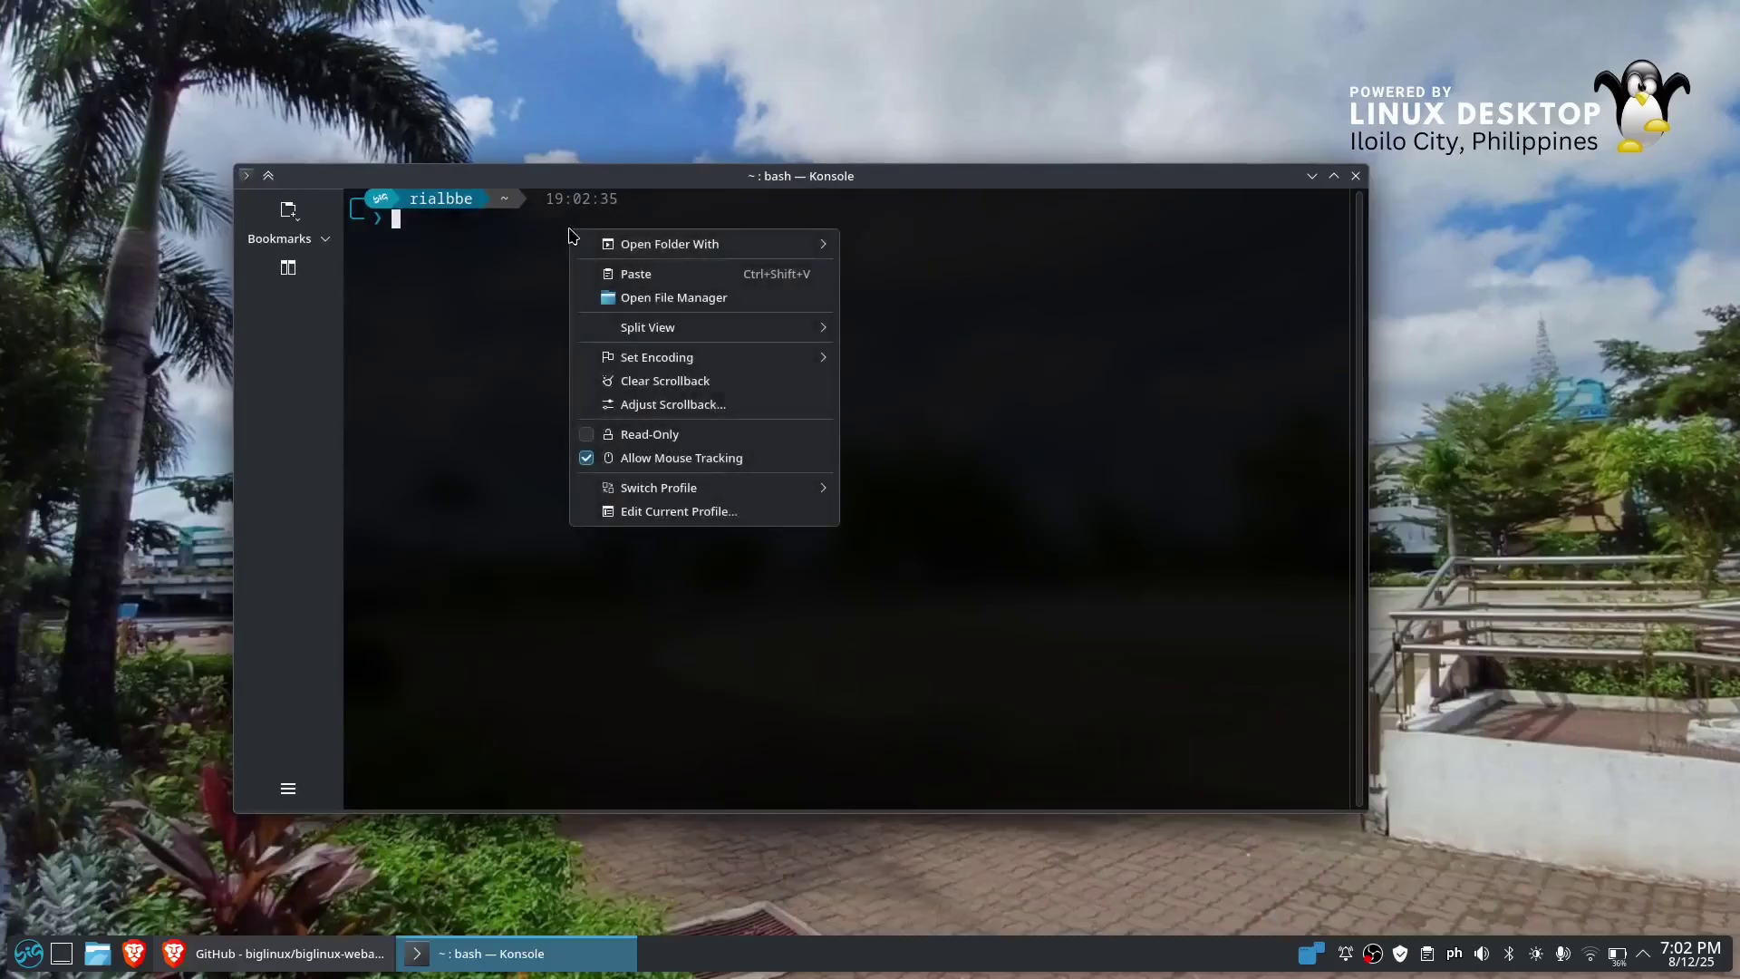
Step: Paste and run 'sudo pacman -S biglinux-webapps' in Konsole, then close the terminal
click(636, 274)
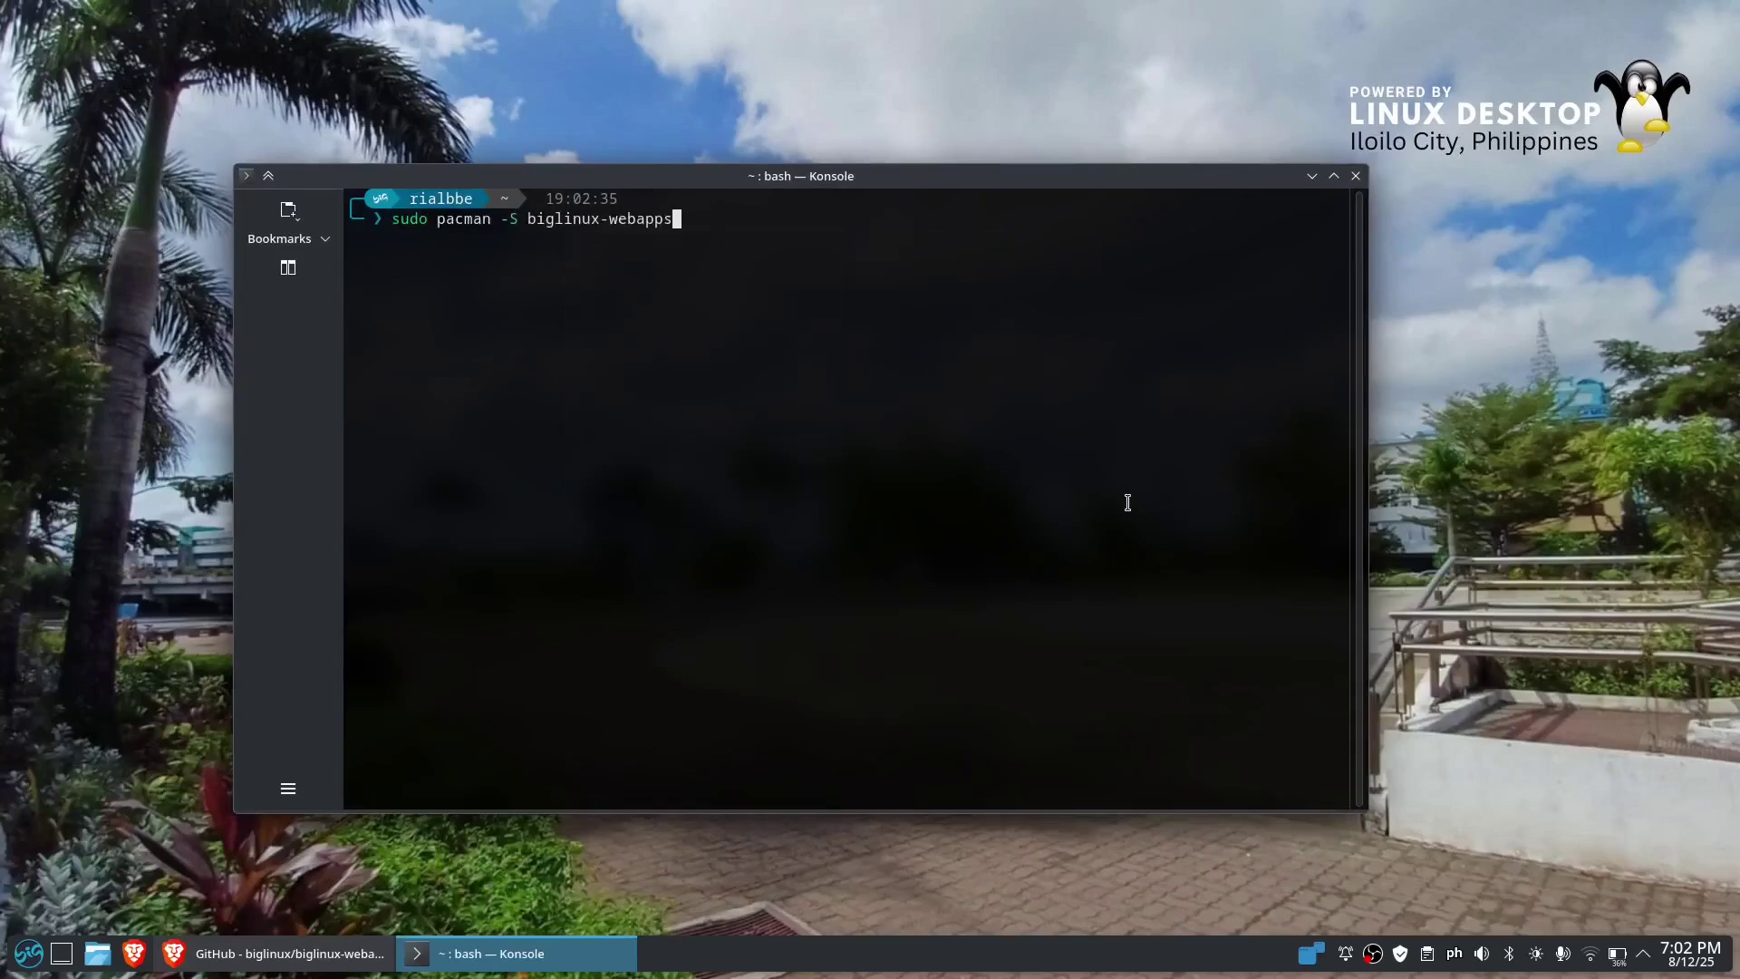
key(Return)
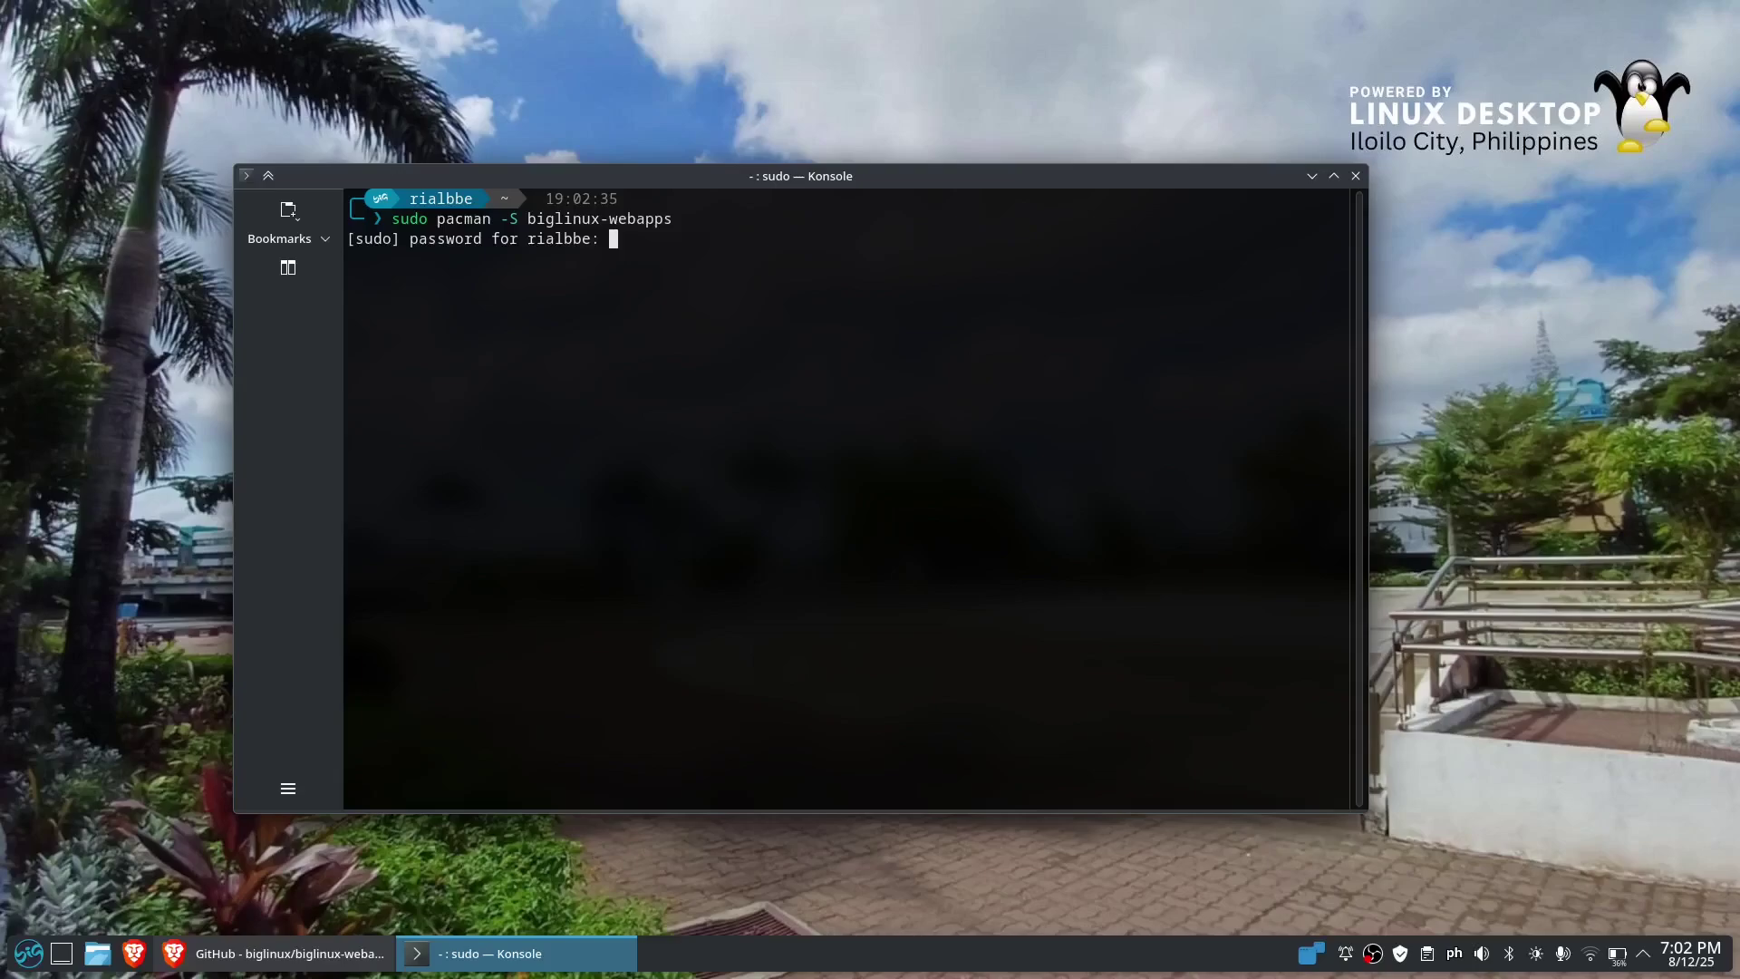
key(alt+F4)
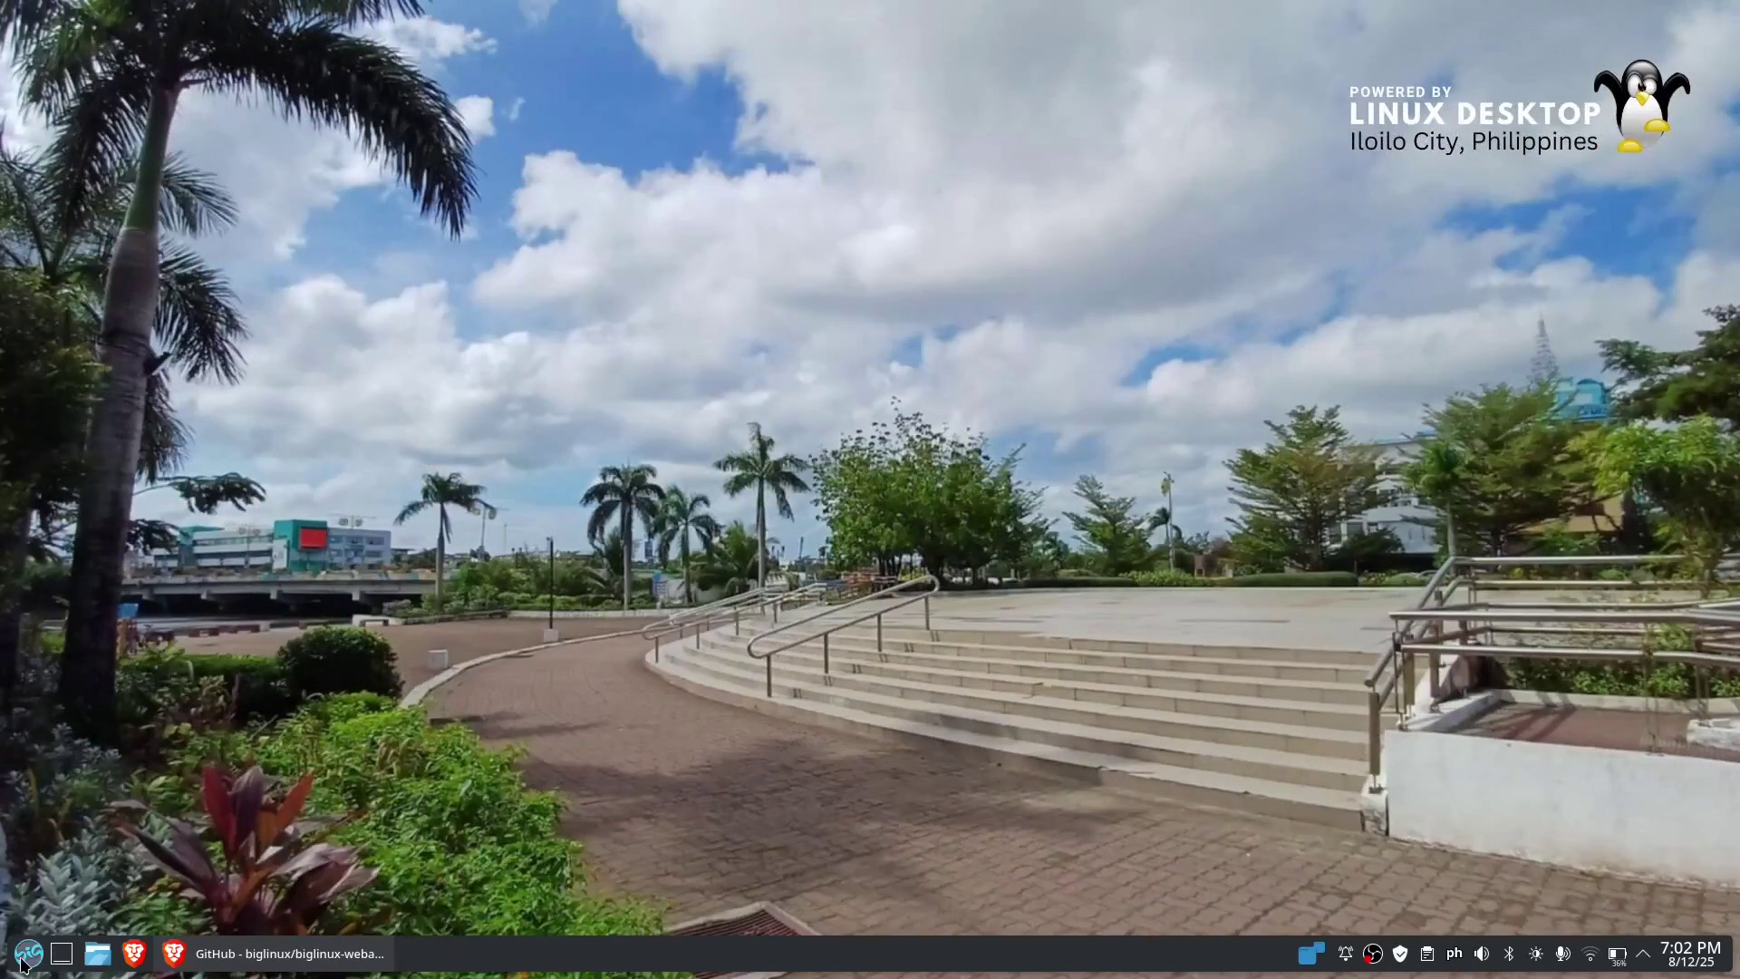
Step: Launch Big Store and search for 'webapps'
key(super)
click(219, 243)
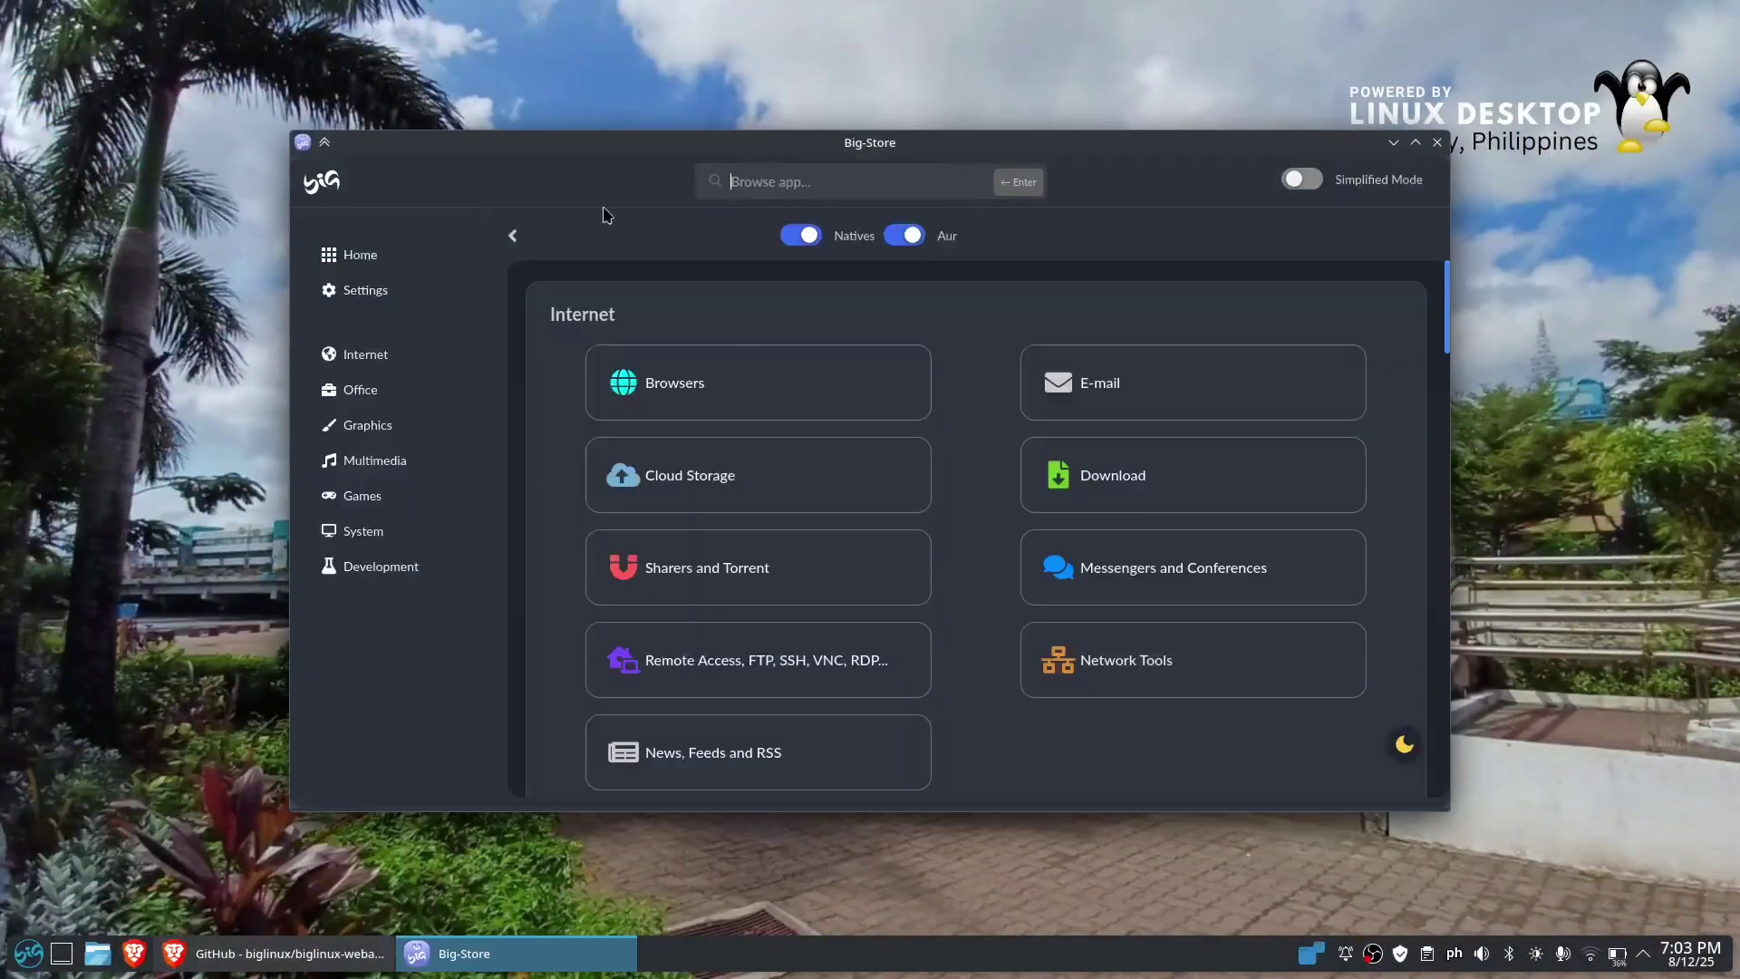
click(807, 184)
text(we)
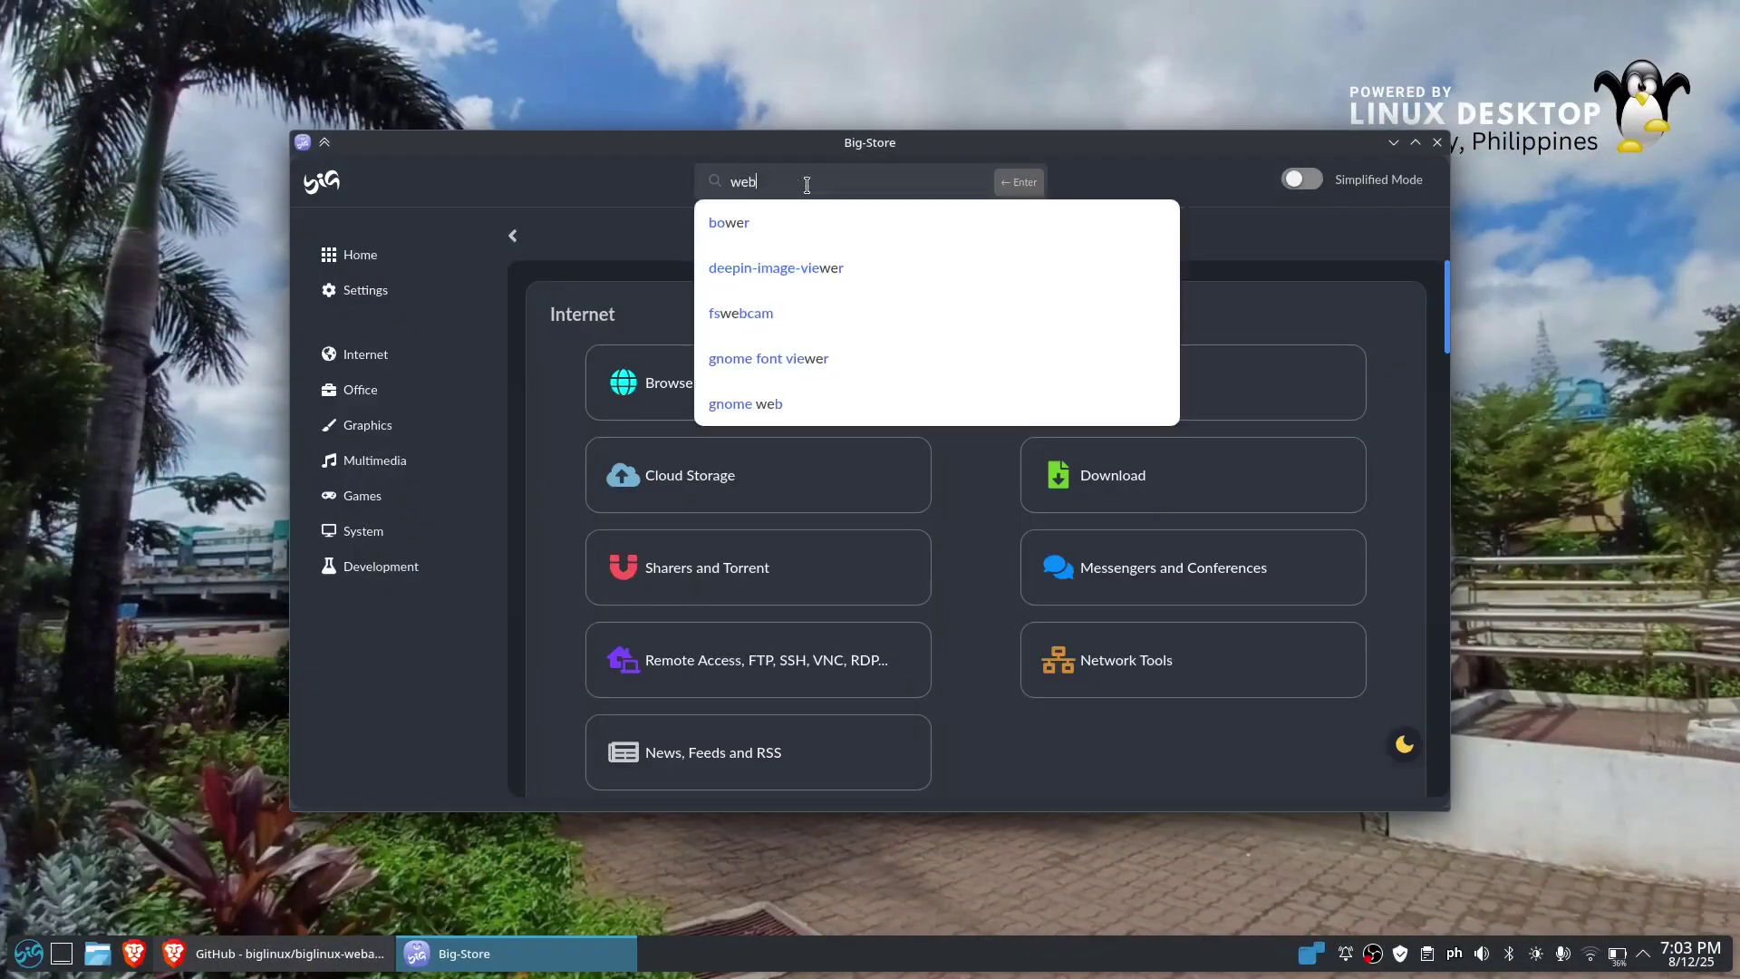
text(b)
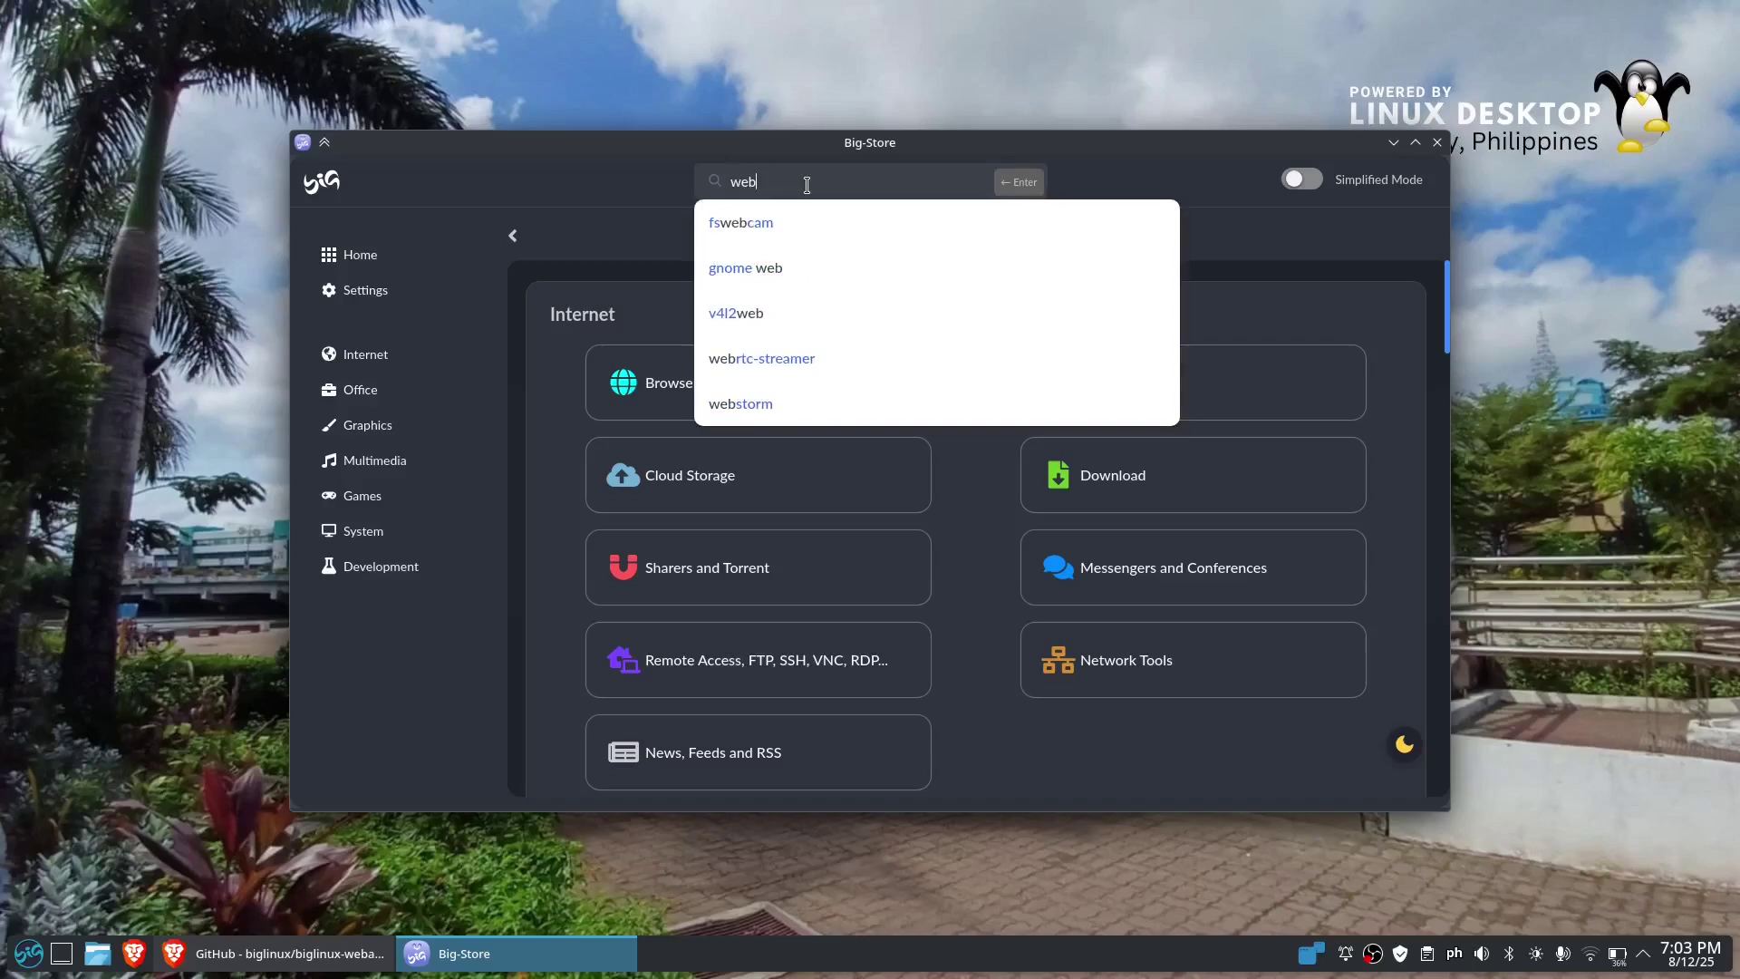
text(apps)
key(Return)
Step: Review biglinux-webapps 25.04.16-1420 showing as installed, then close the store
click(979, 390)
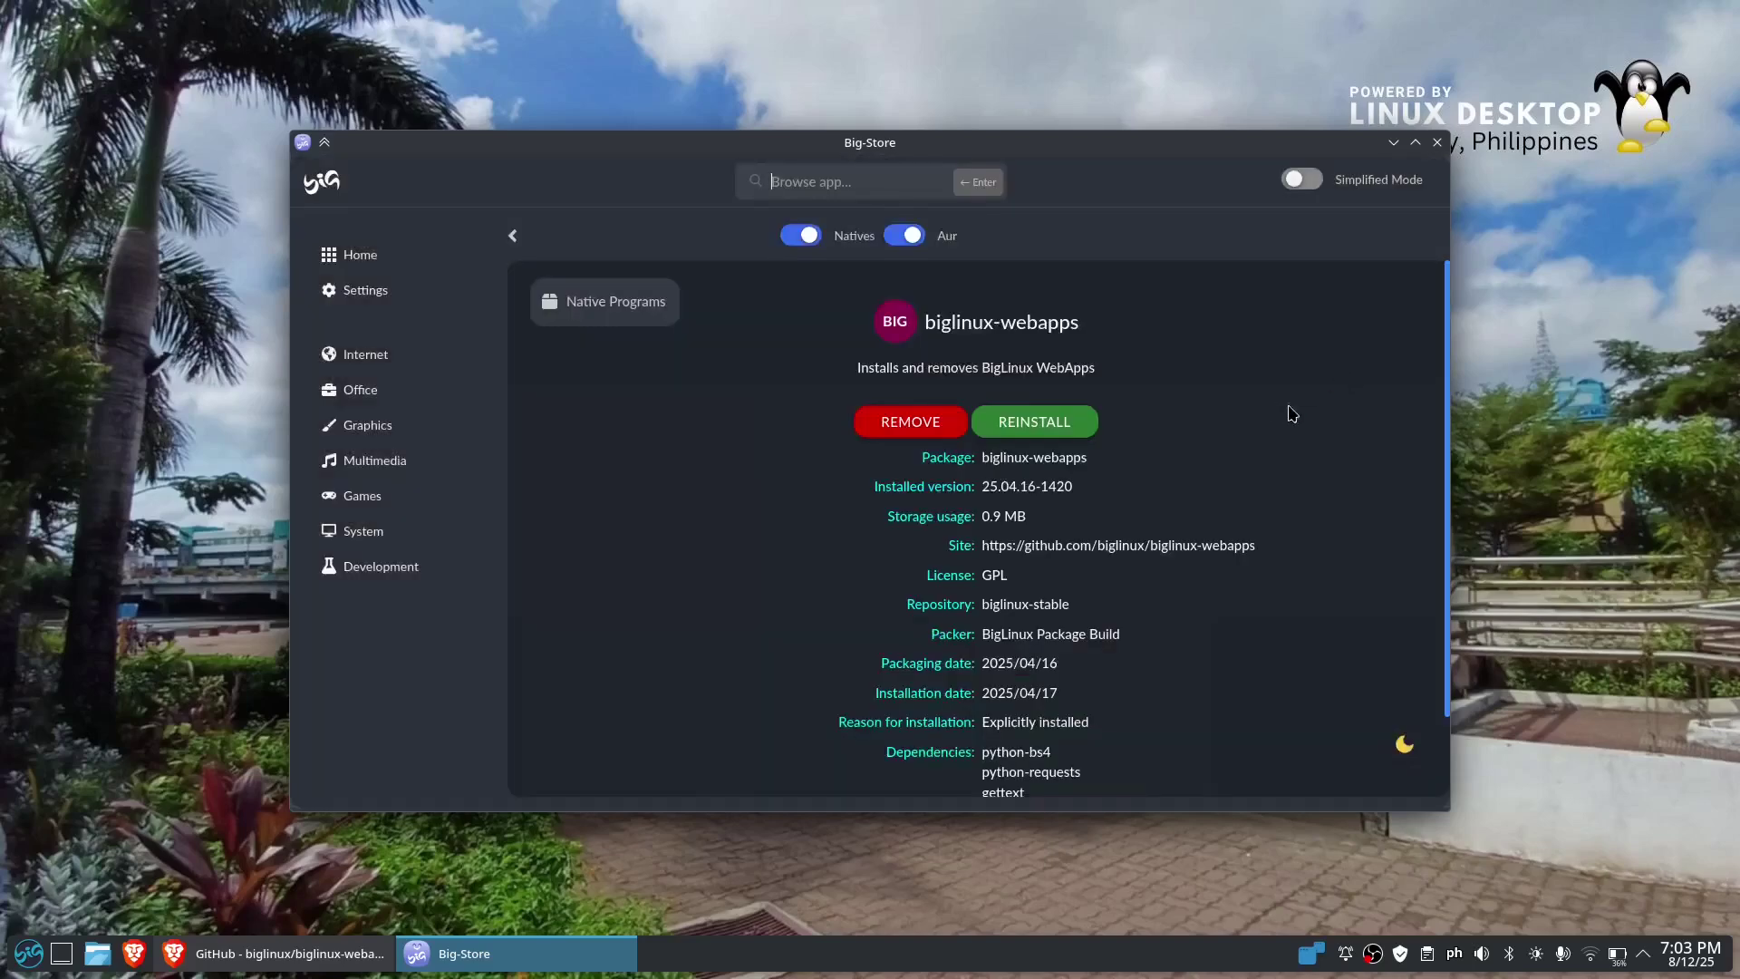
scroll(1320, 407, down, 2)
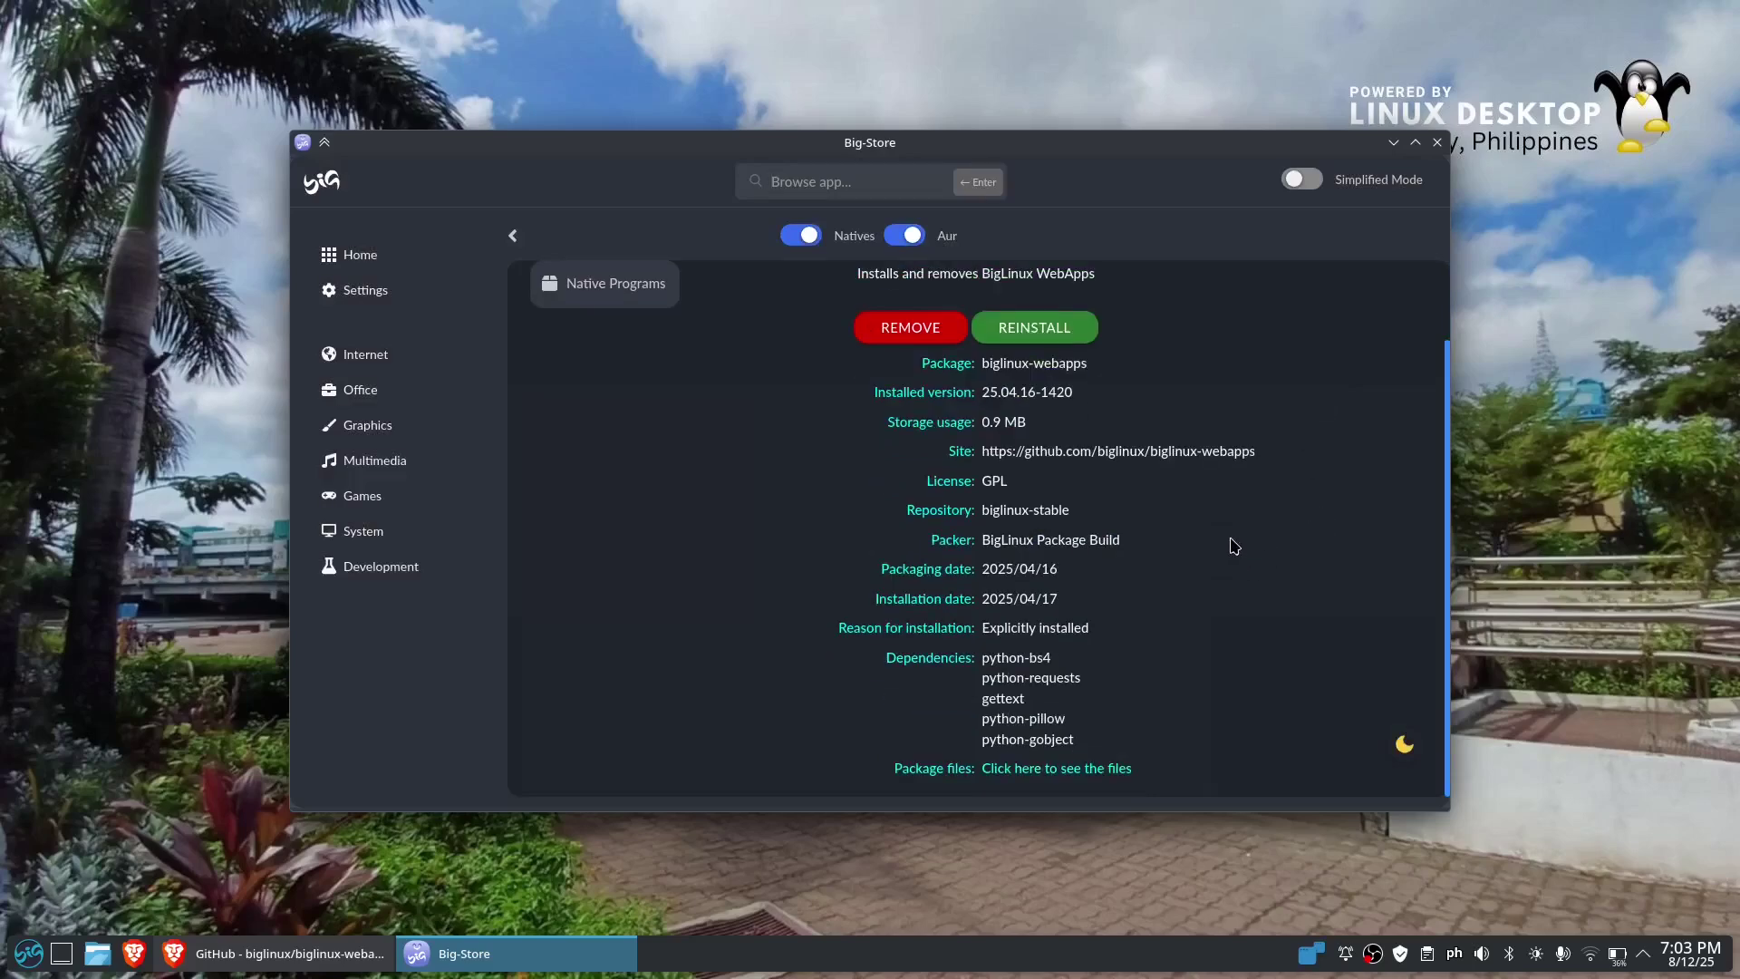
scroll(1241, 553, up, 2)
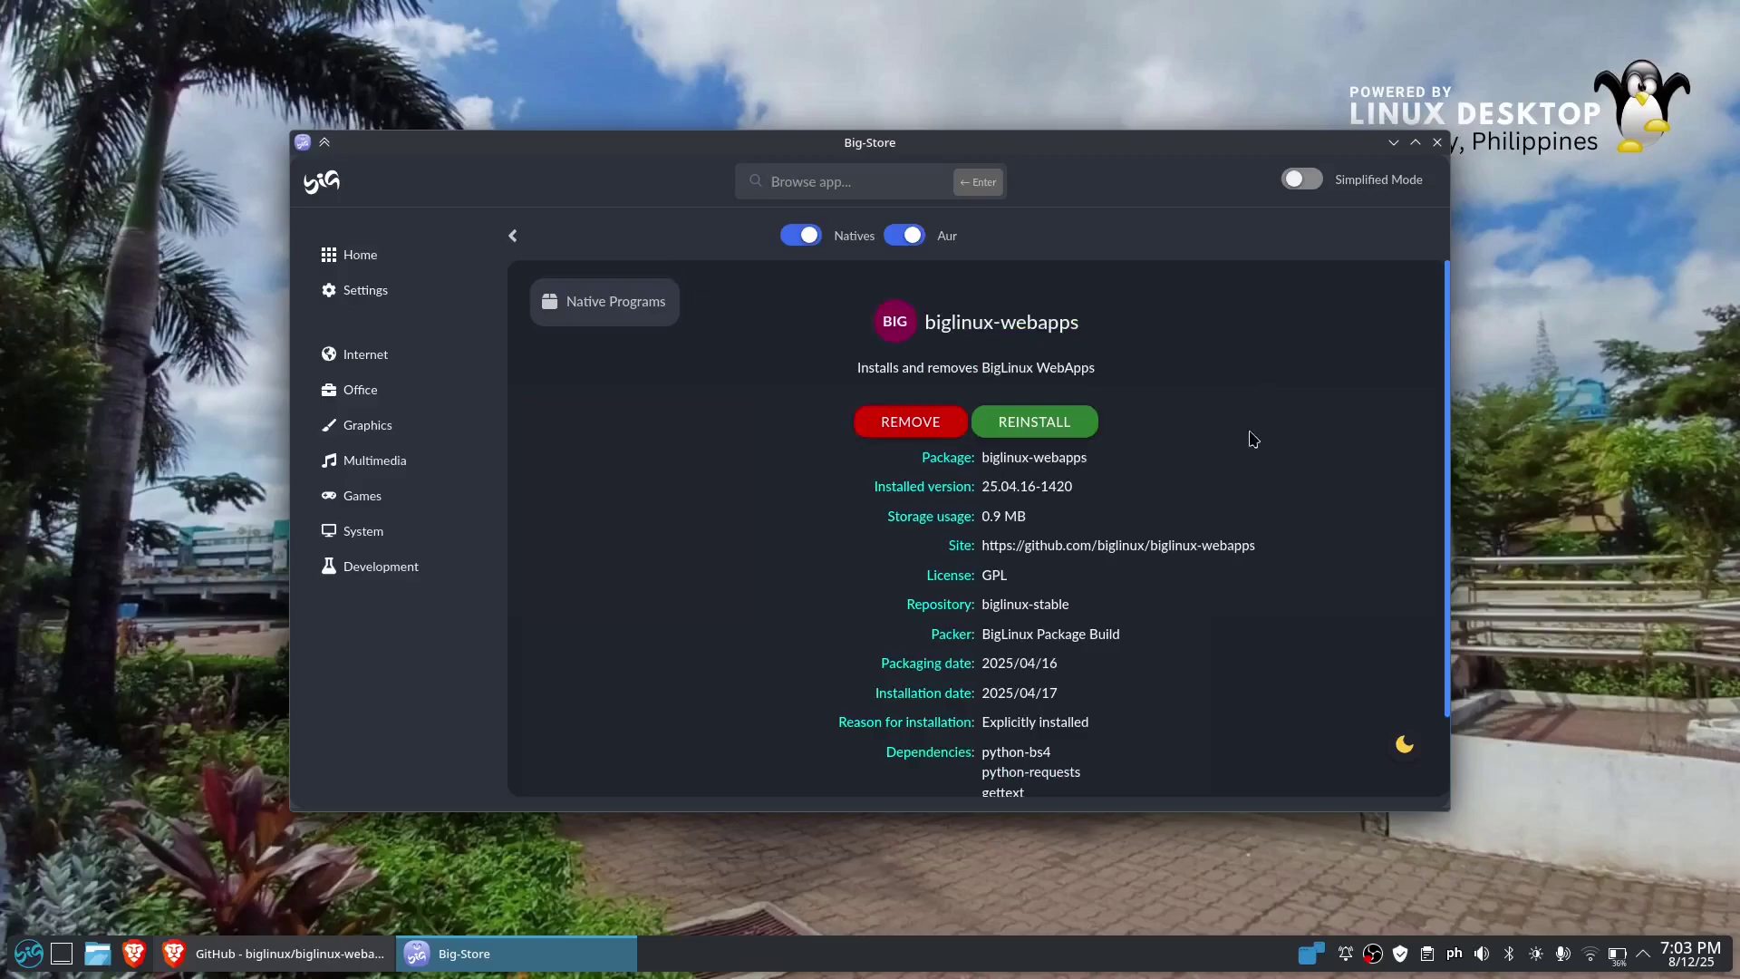
click(1437, 145)
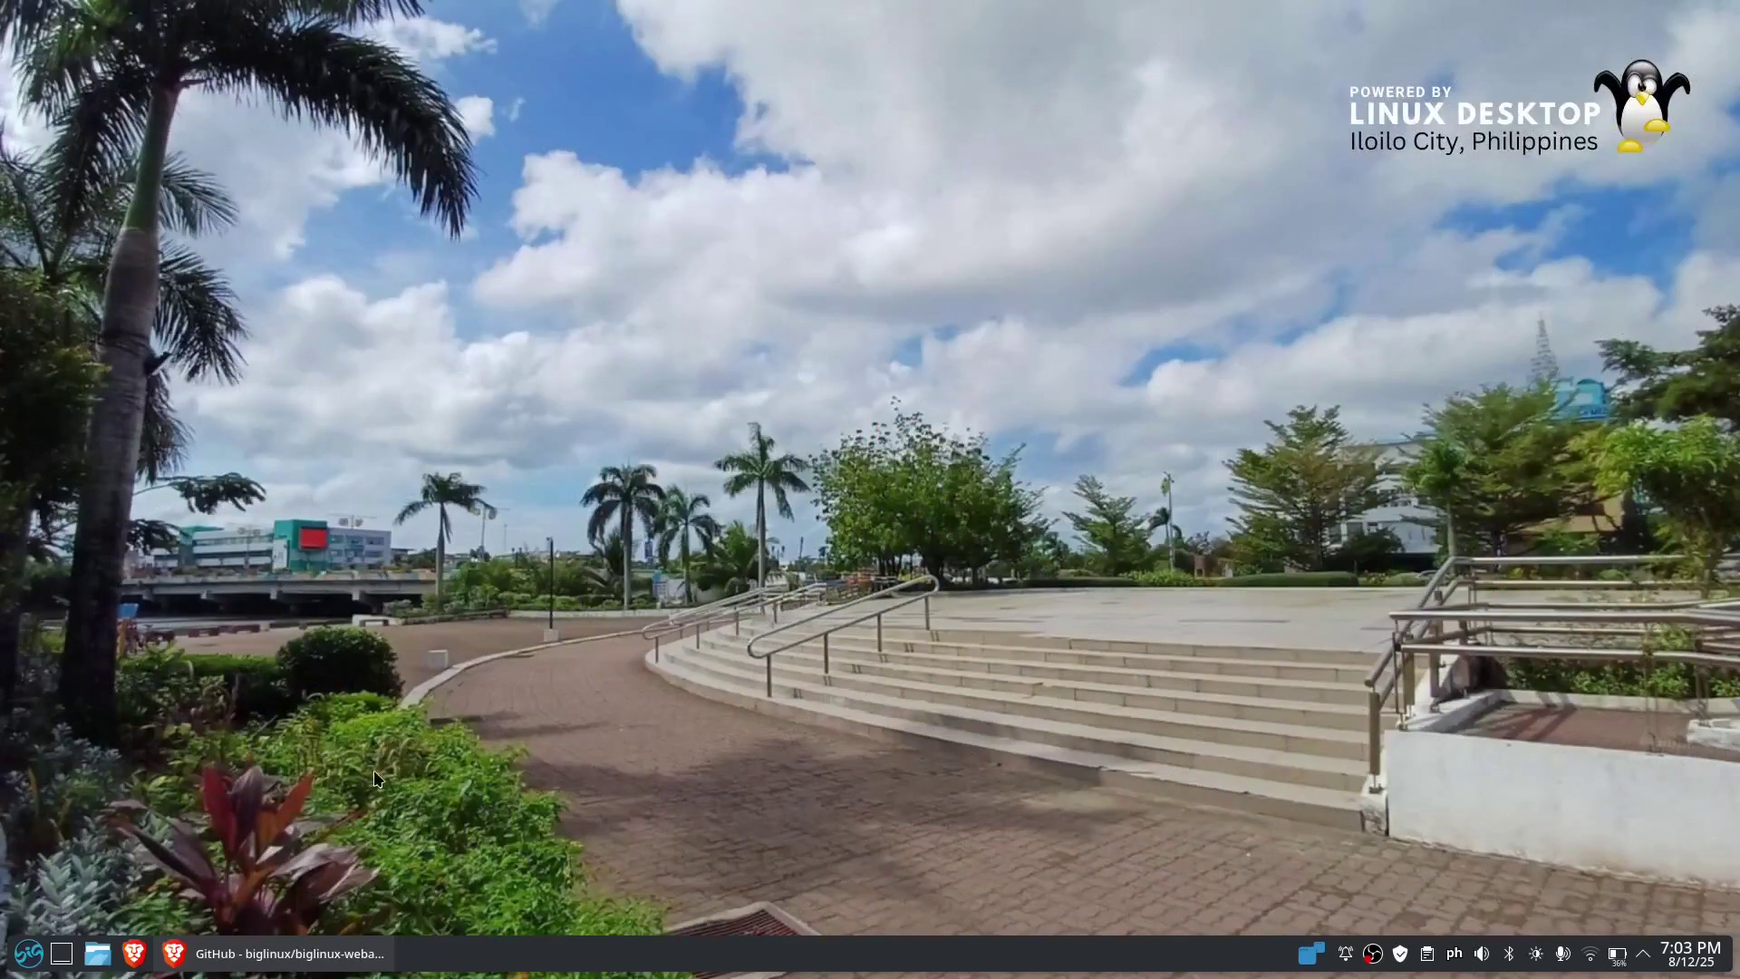
Step: Launch Add and Remove WebApps from the launcher's Webapps category
click(28, 953)
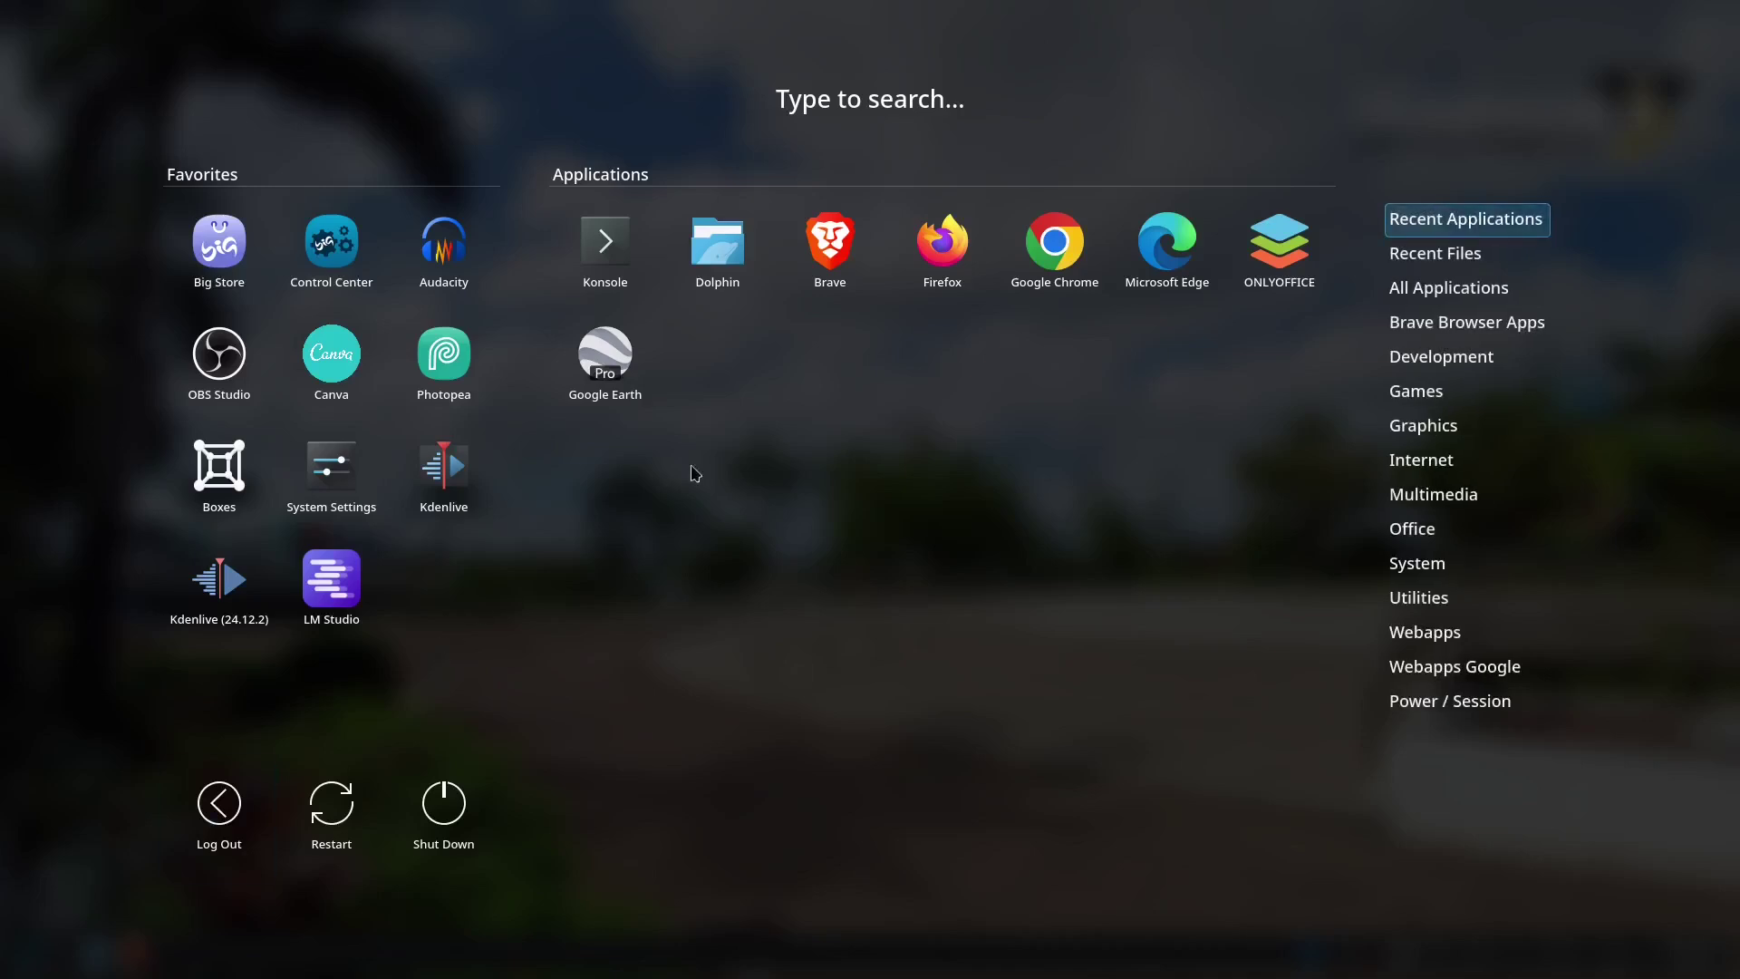
mouse_move(1428, 646)
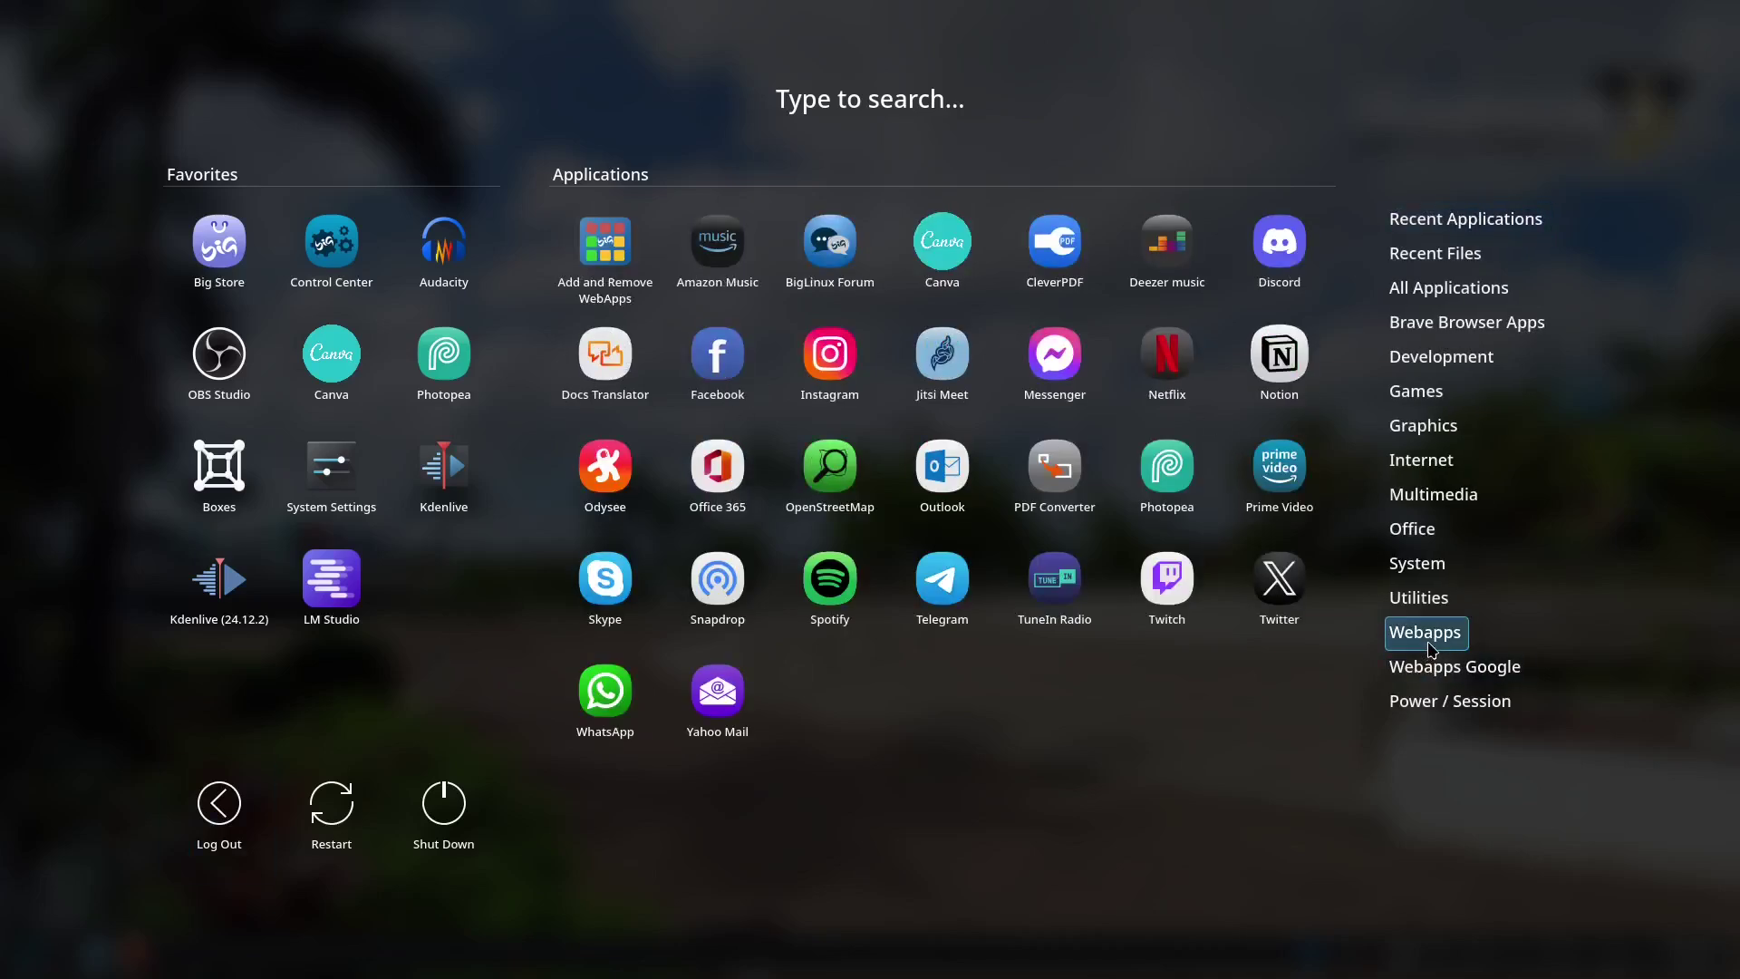
click(605, 244)
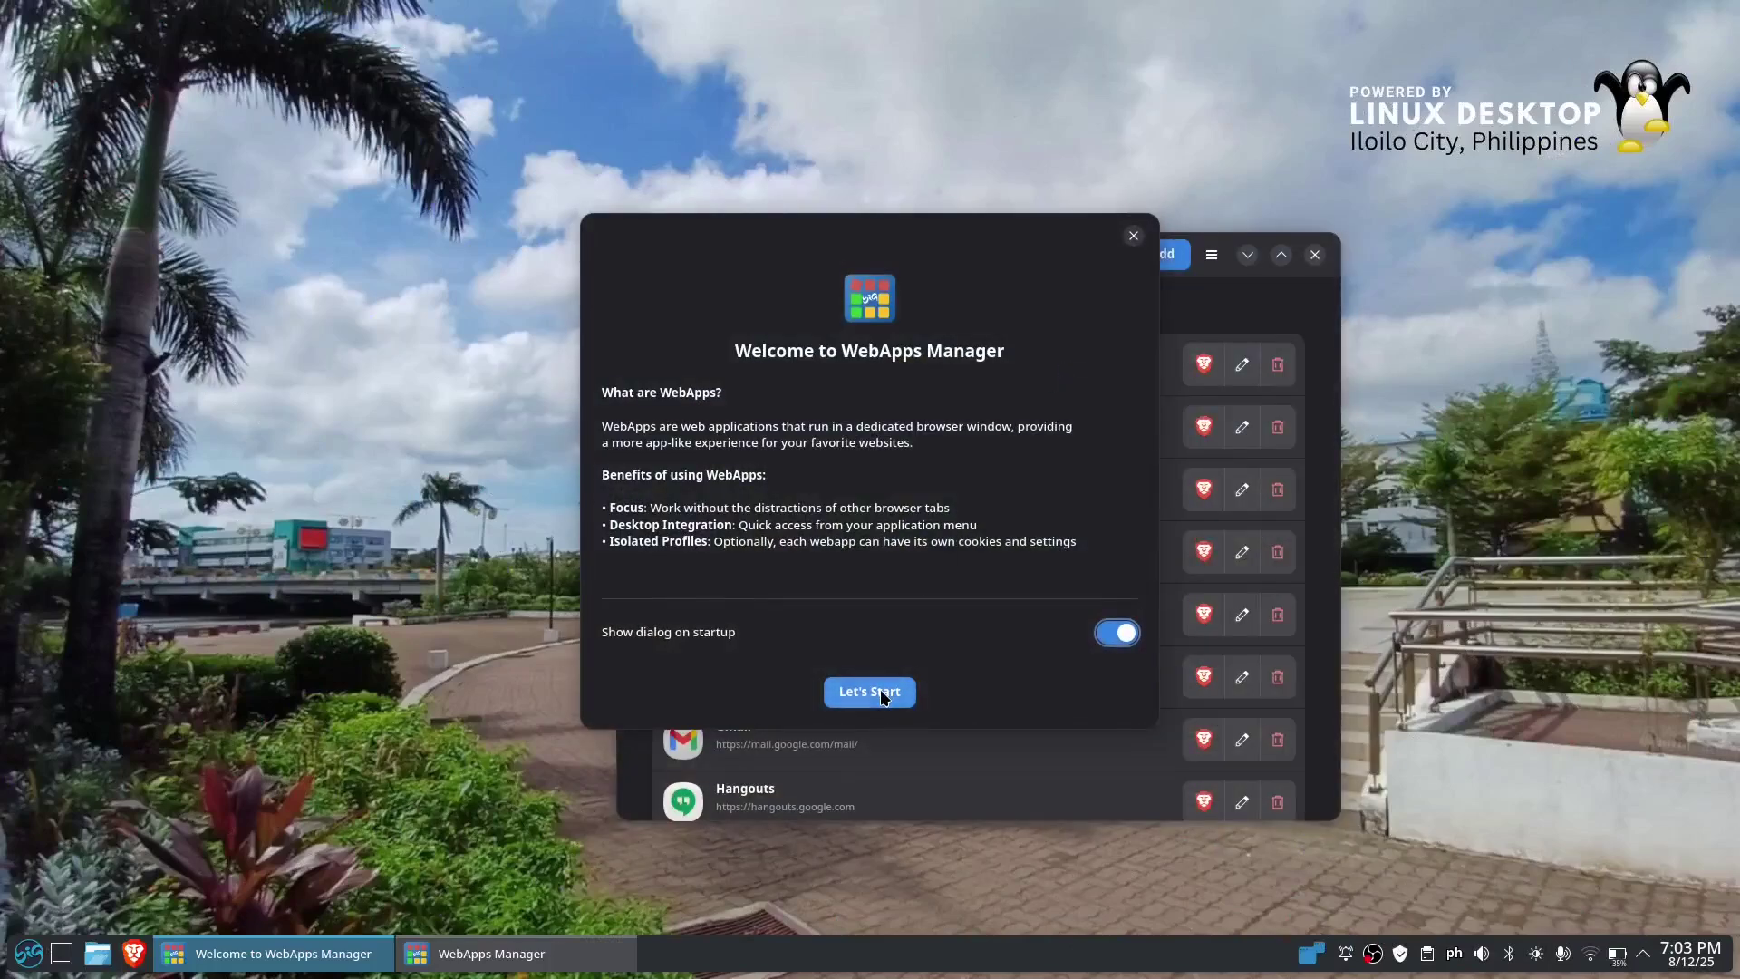
Step: Dismiss the welcome screen, reposition the window, and open the Add WebApp form with Ctrl+N
click(879, 689)
drag(1040, 268, 876, 145)
scroll(823, 587, down, 15)
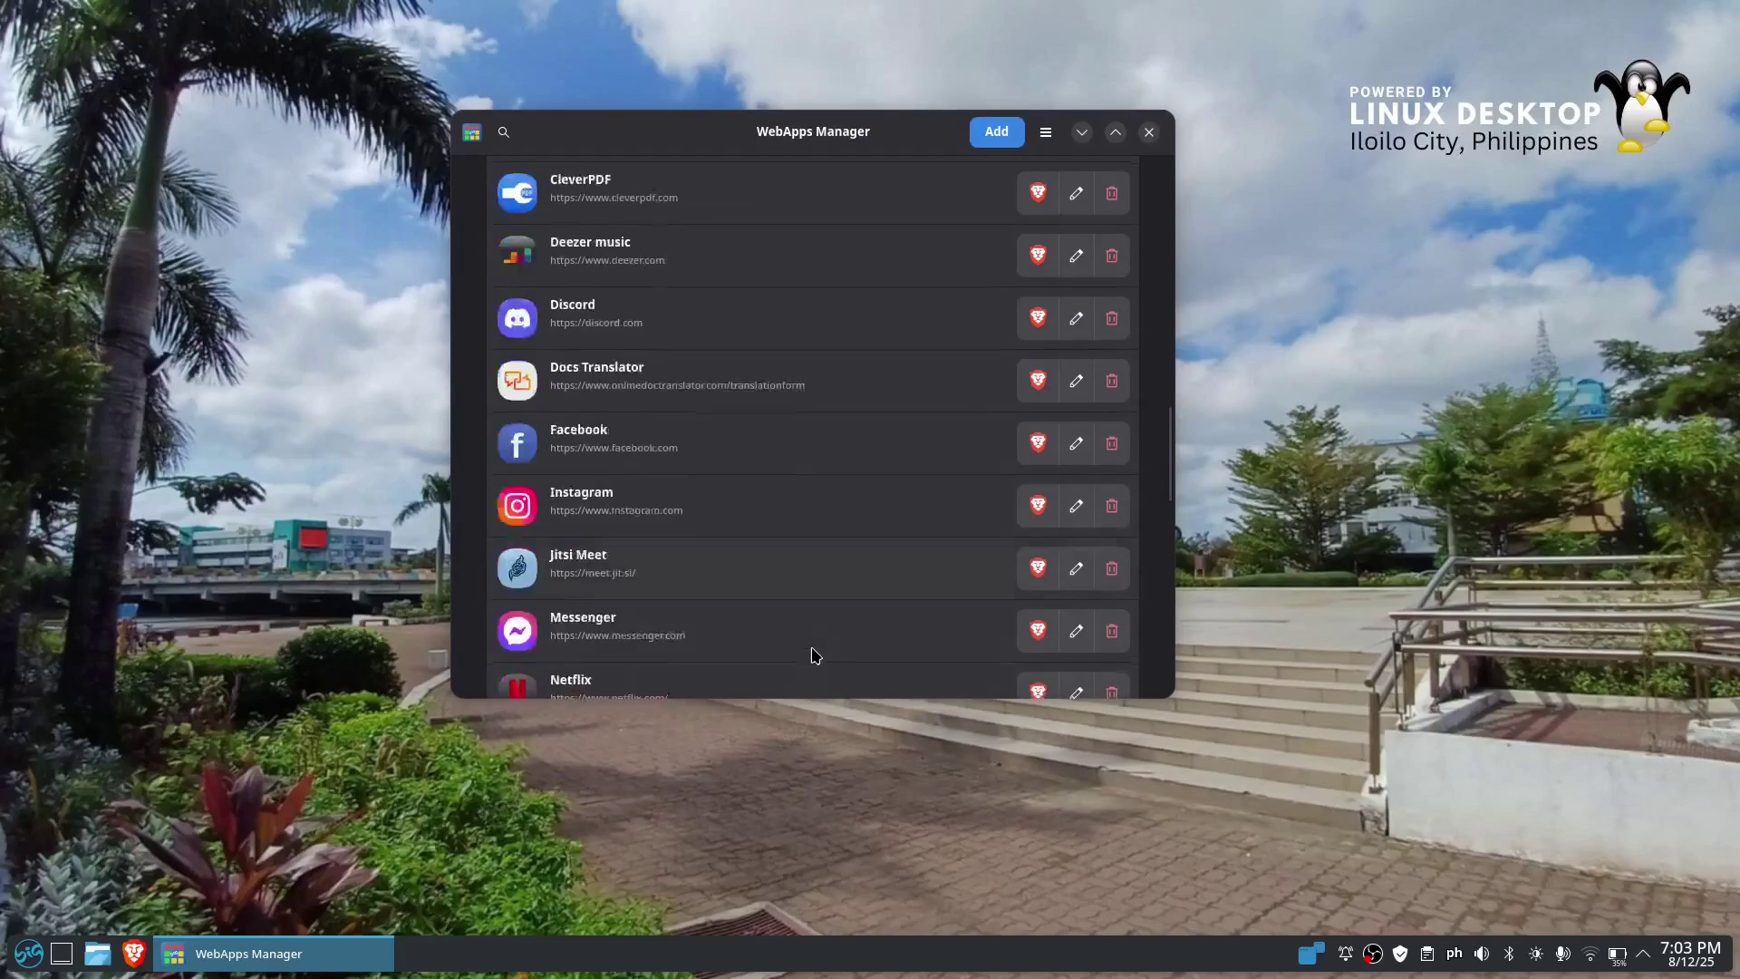
scroll(822, 634, up, 5)
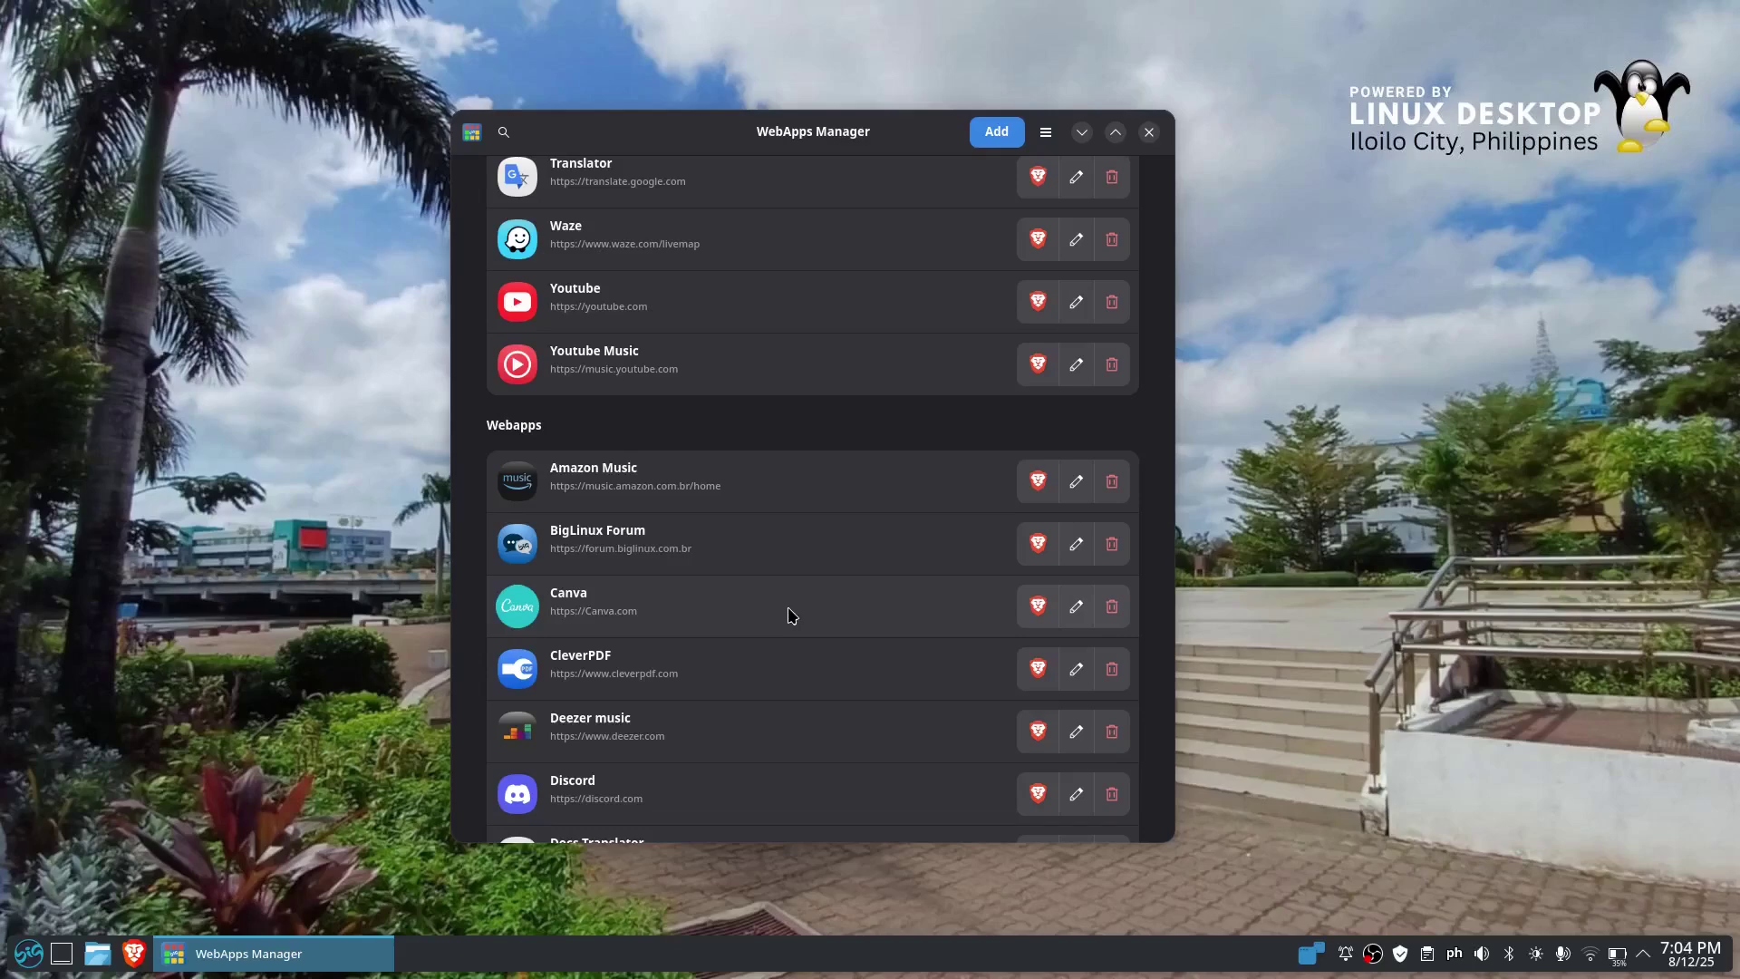
scroll(779, 608, up, 2)
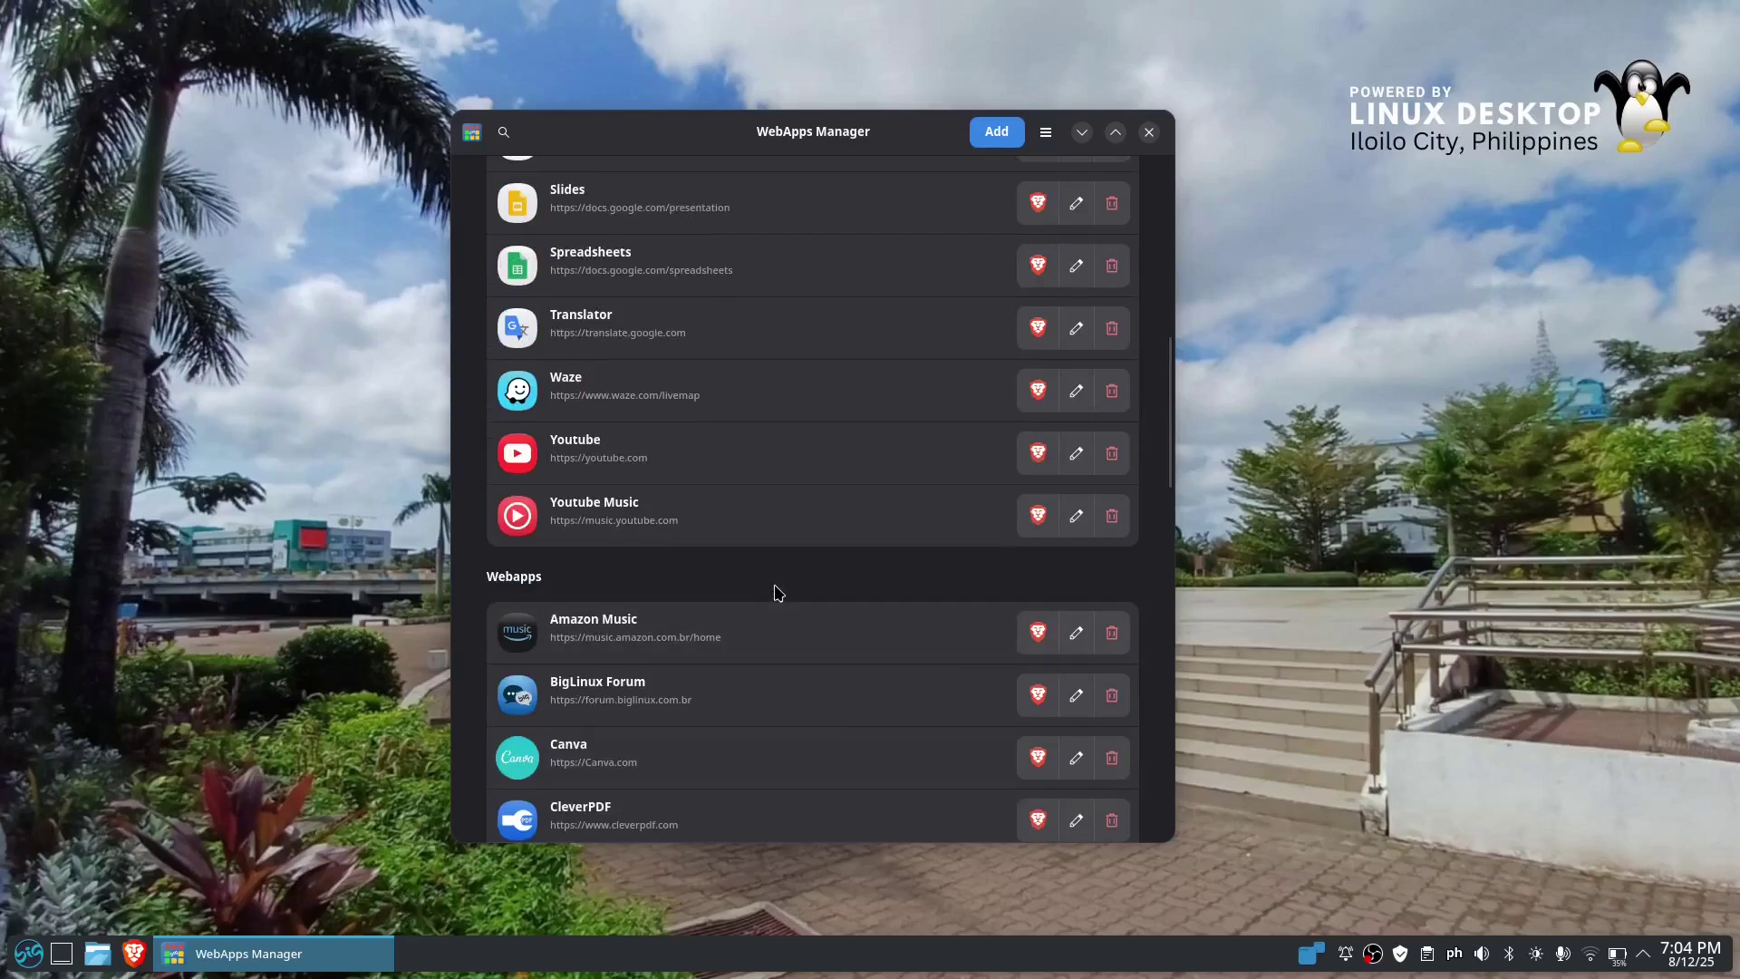
key(ctrl+n)
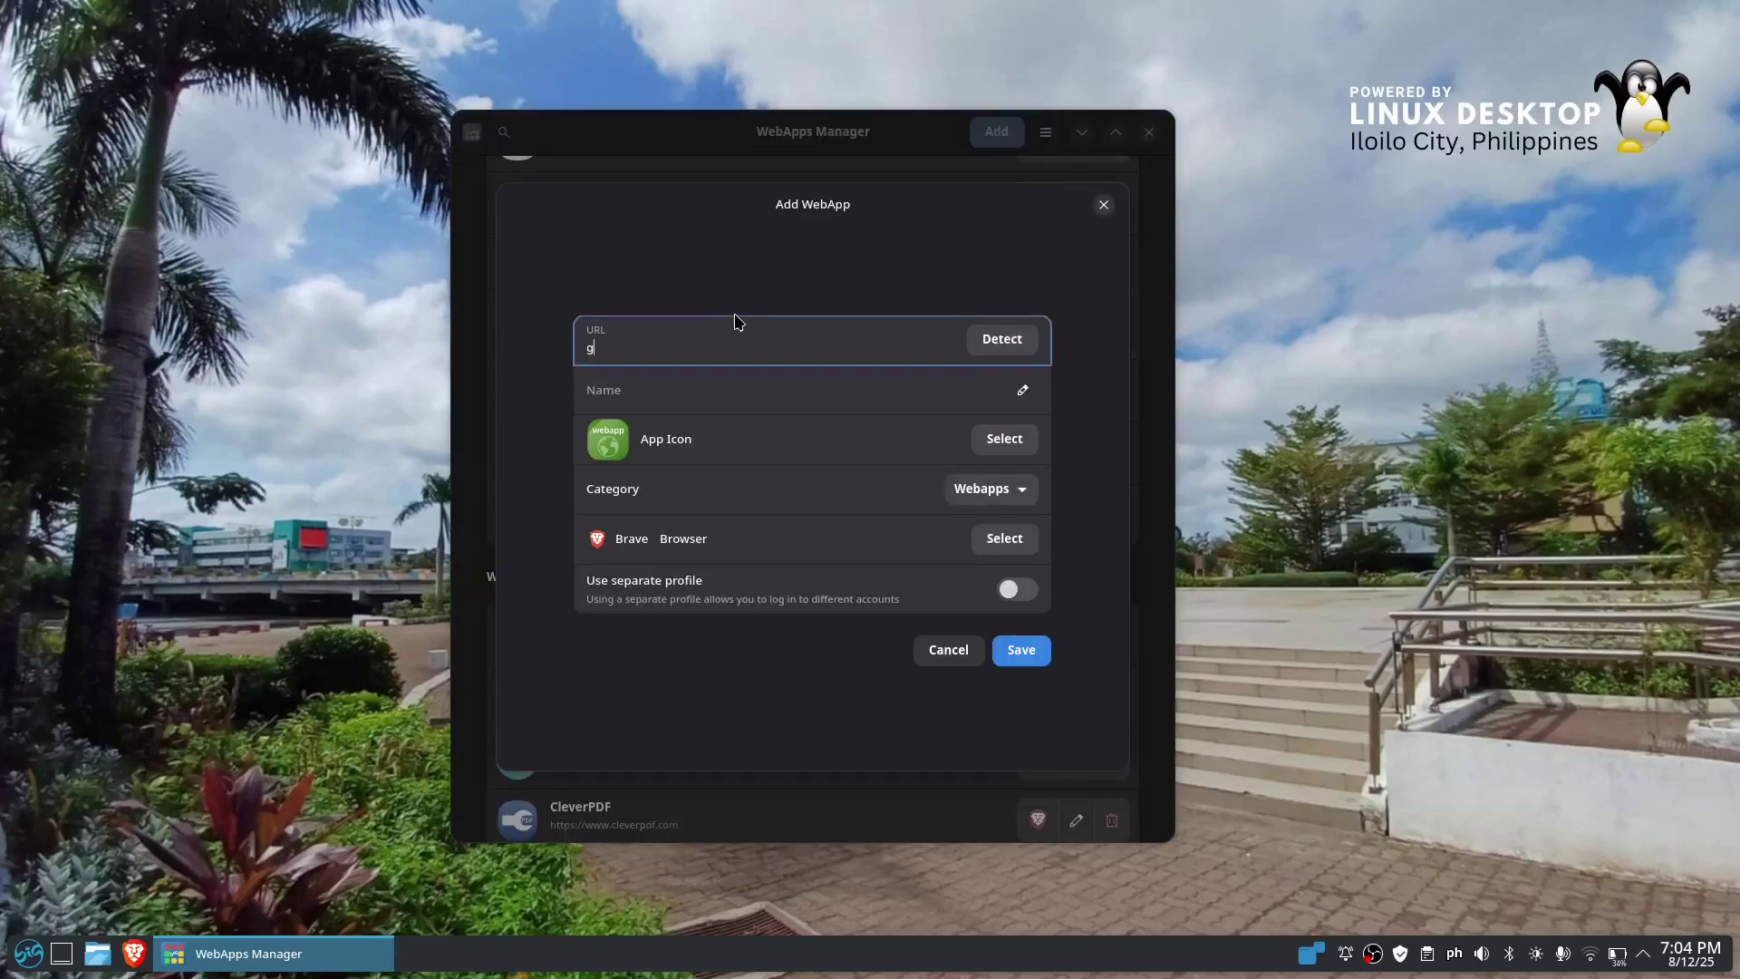
Step: Add gemini.google.com as Google Gemini with the first star icon in Development, and save
text(gemini.google.com)
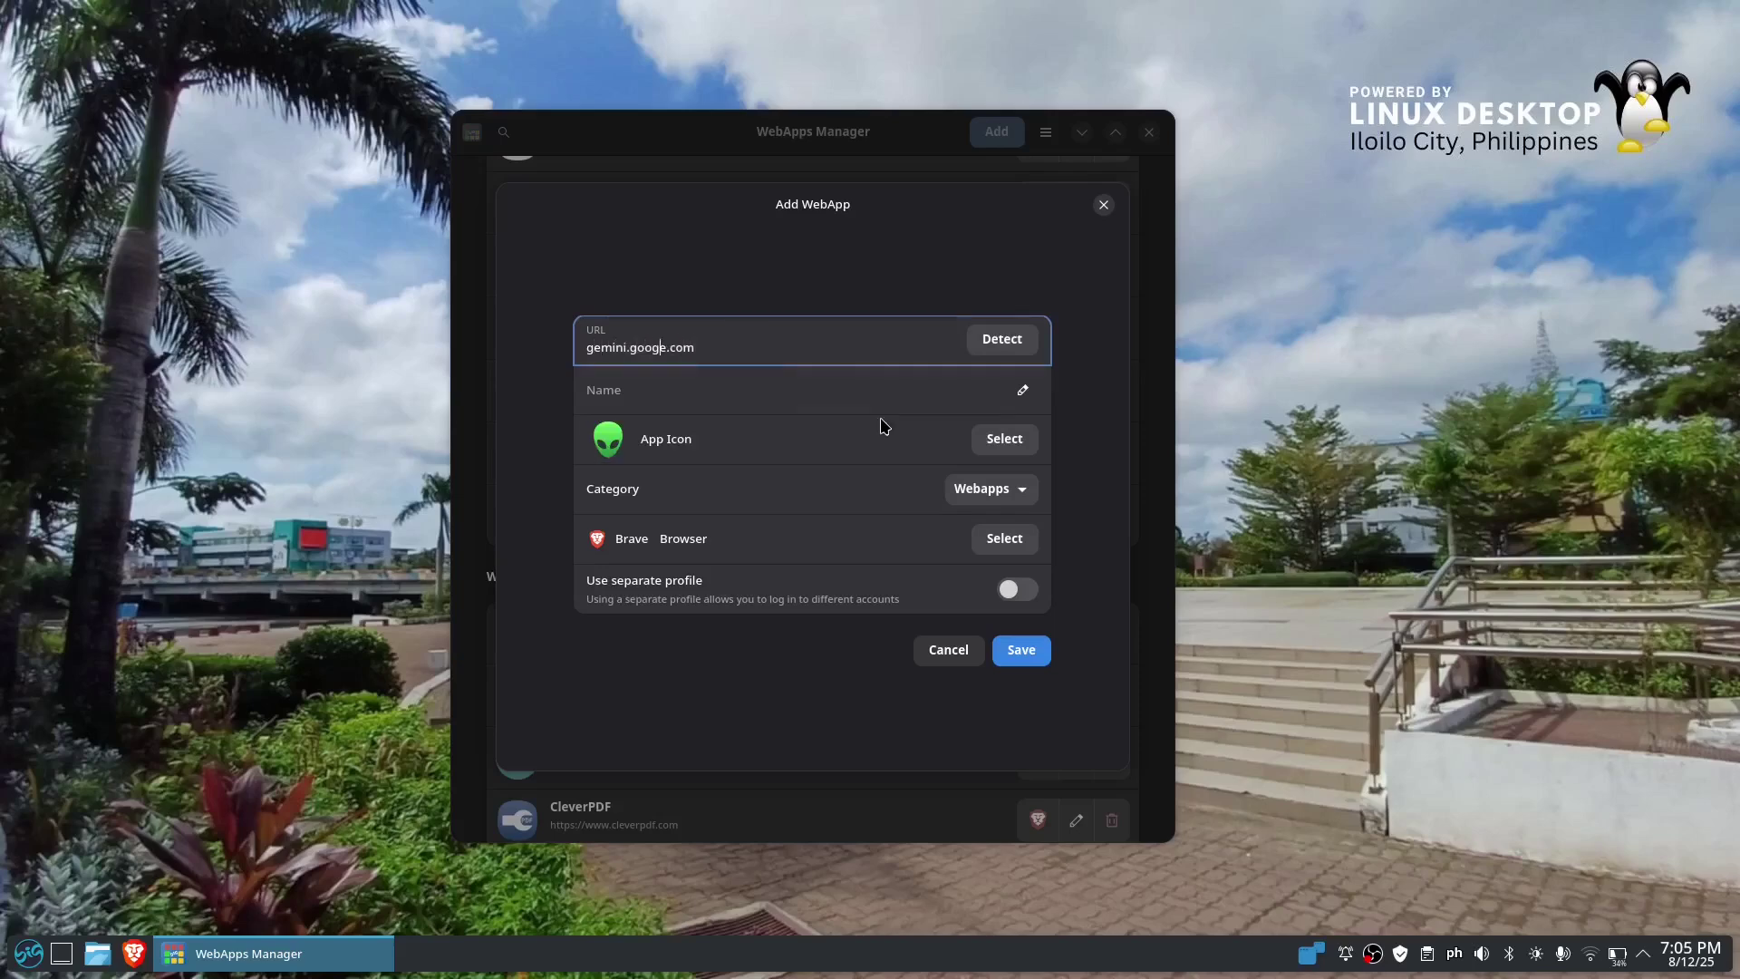
click(1006, 338)
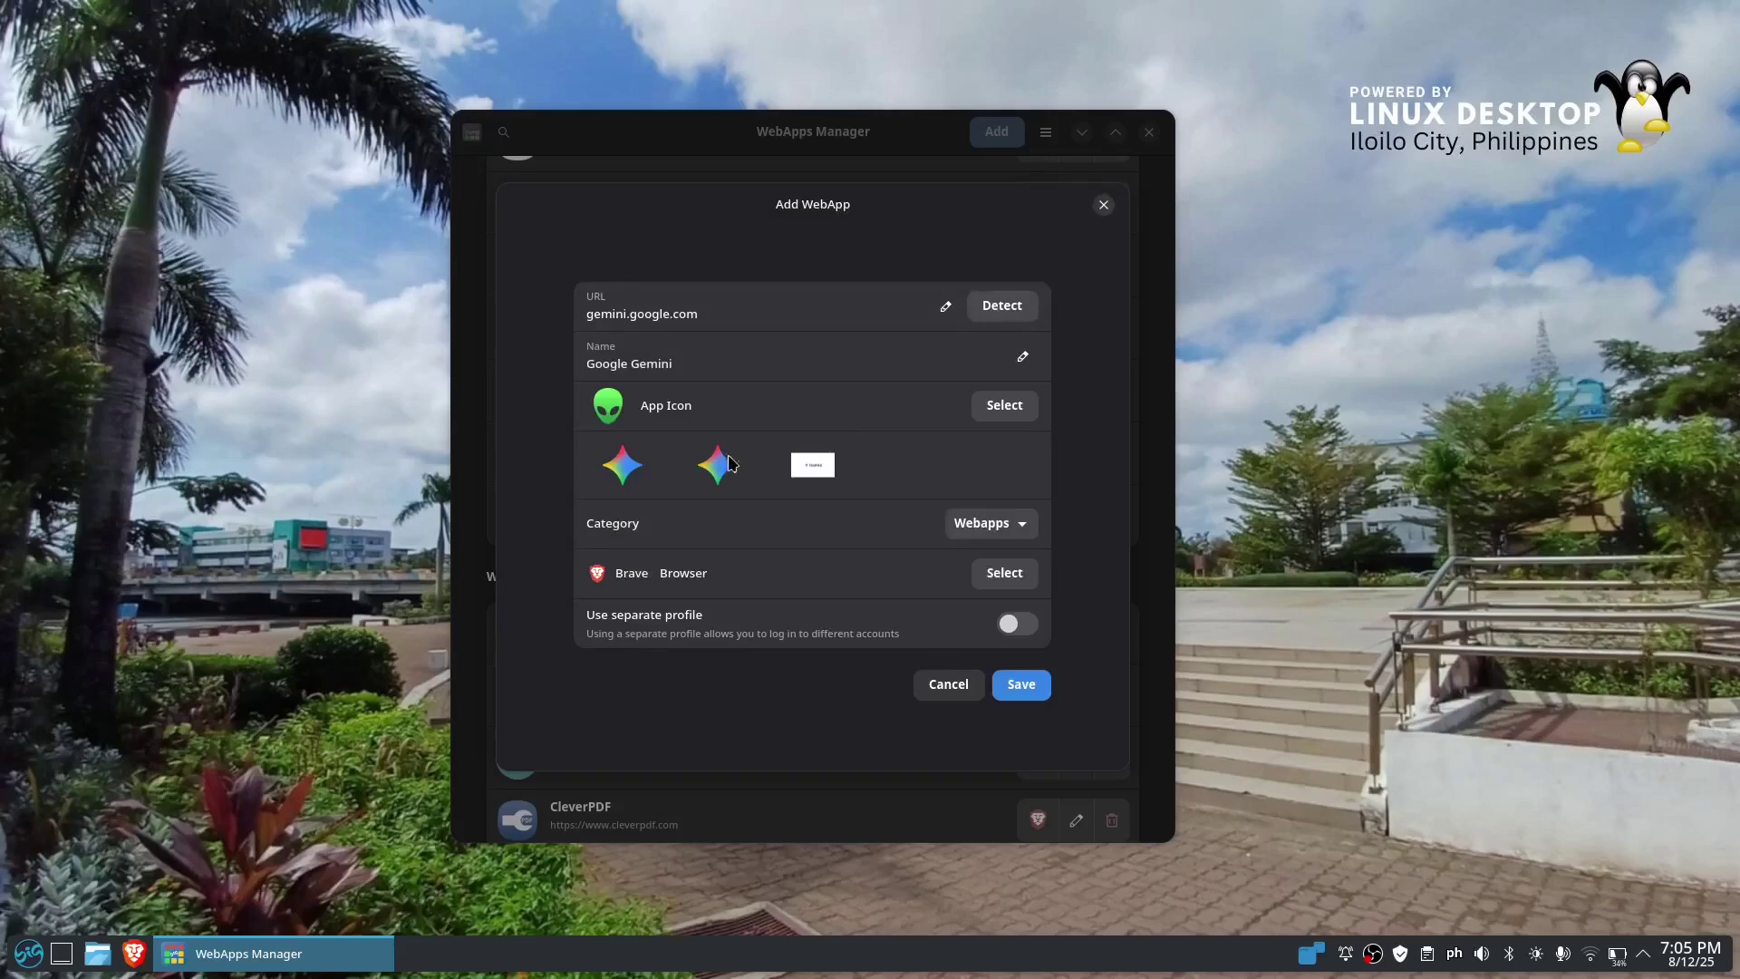
click(639, 475)
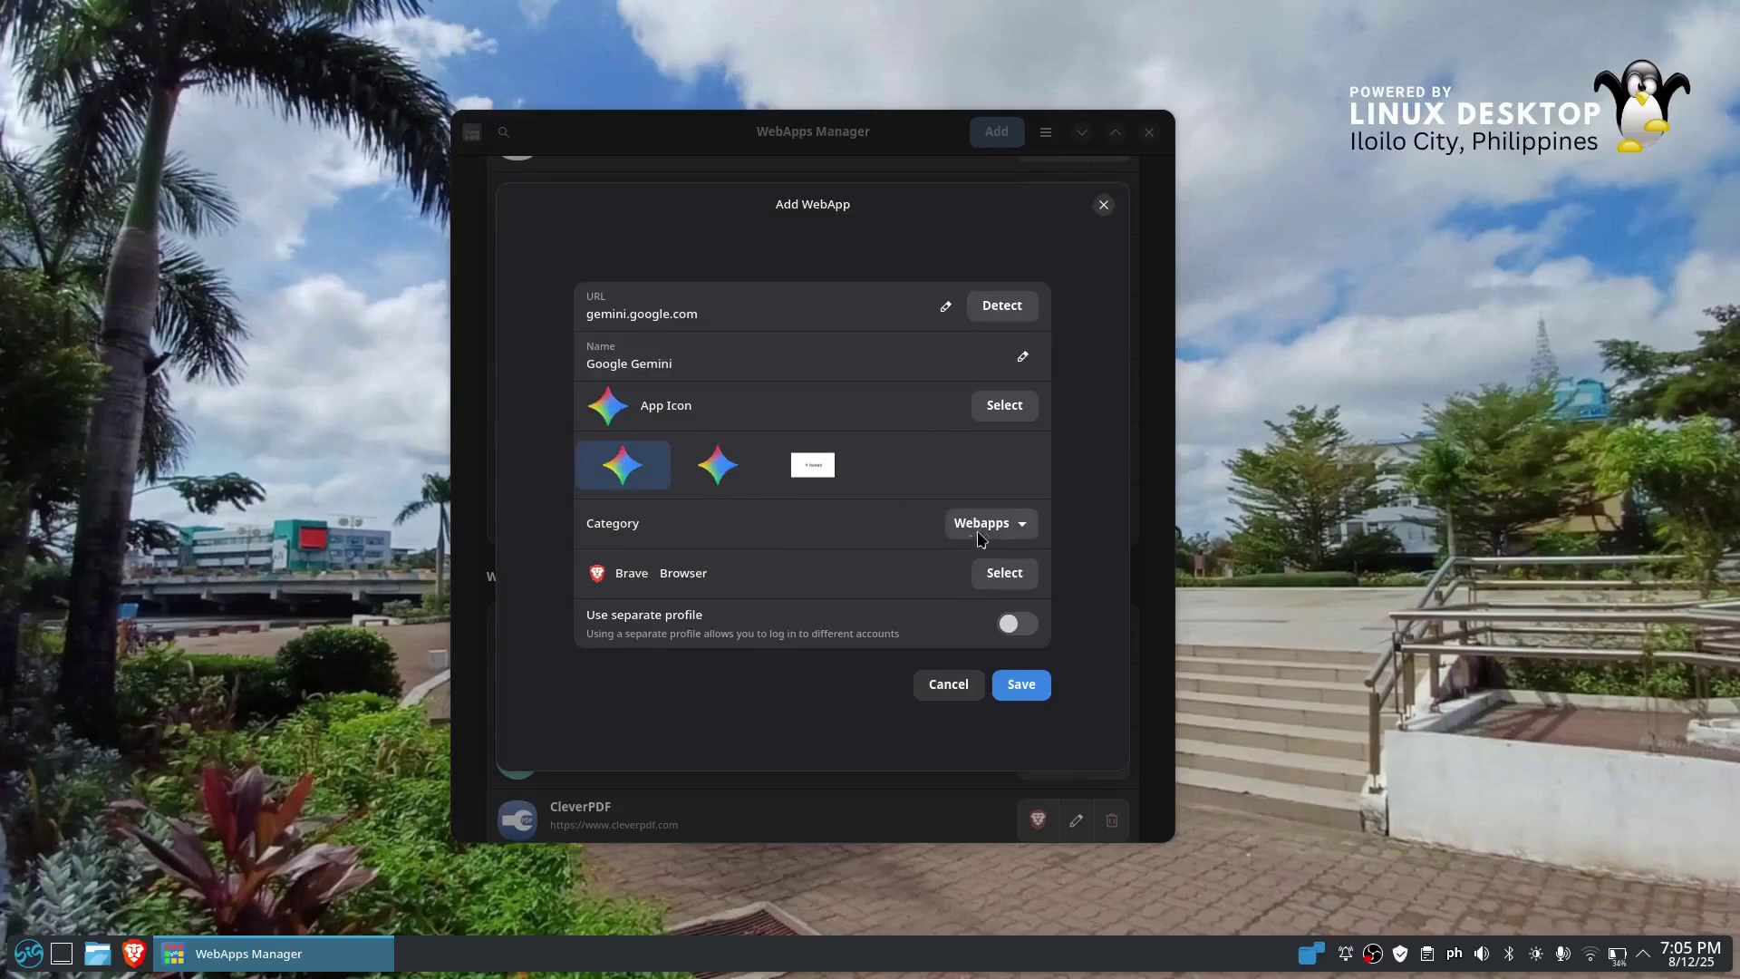
click(1025, 526)
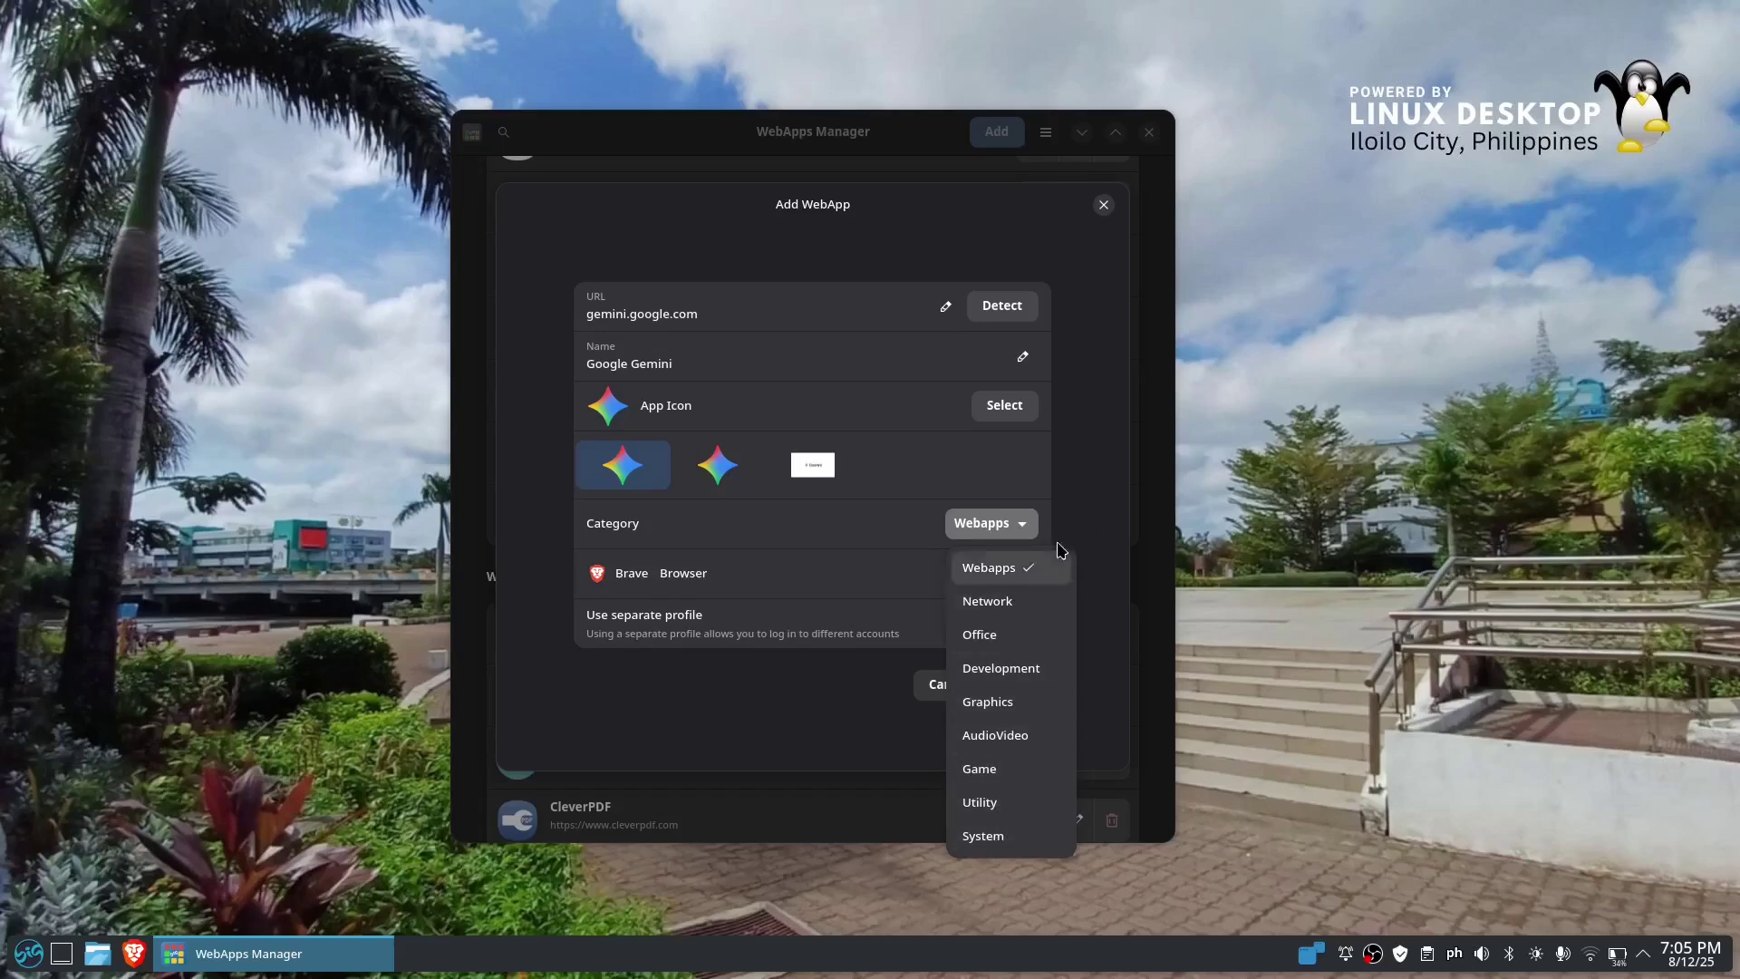
click(1033, 672)
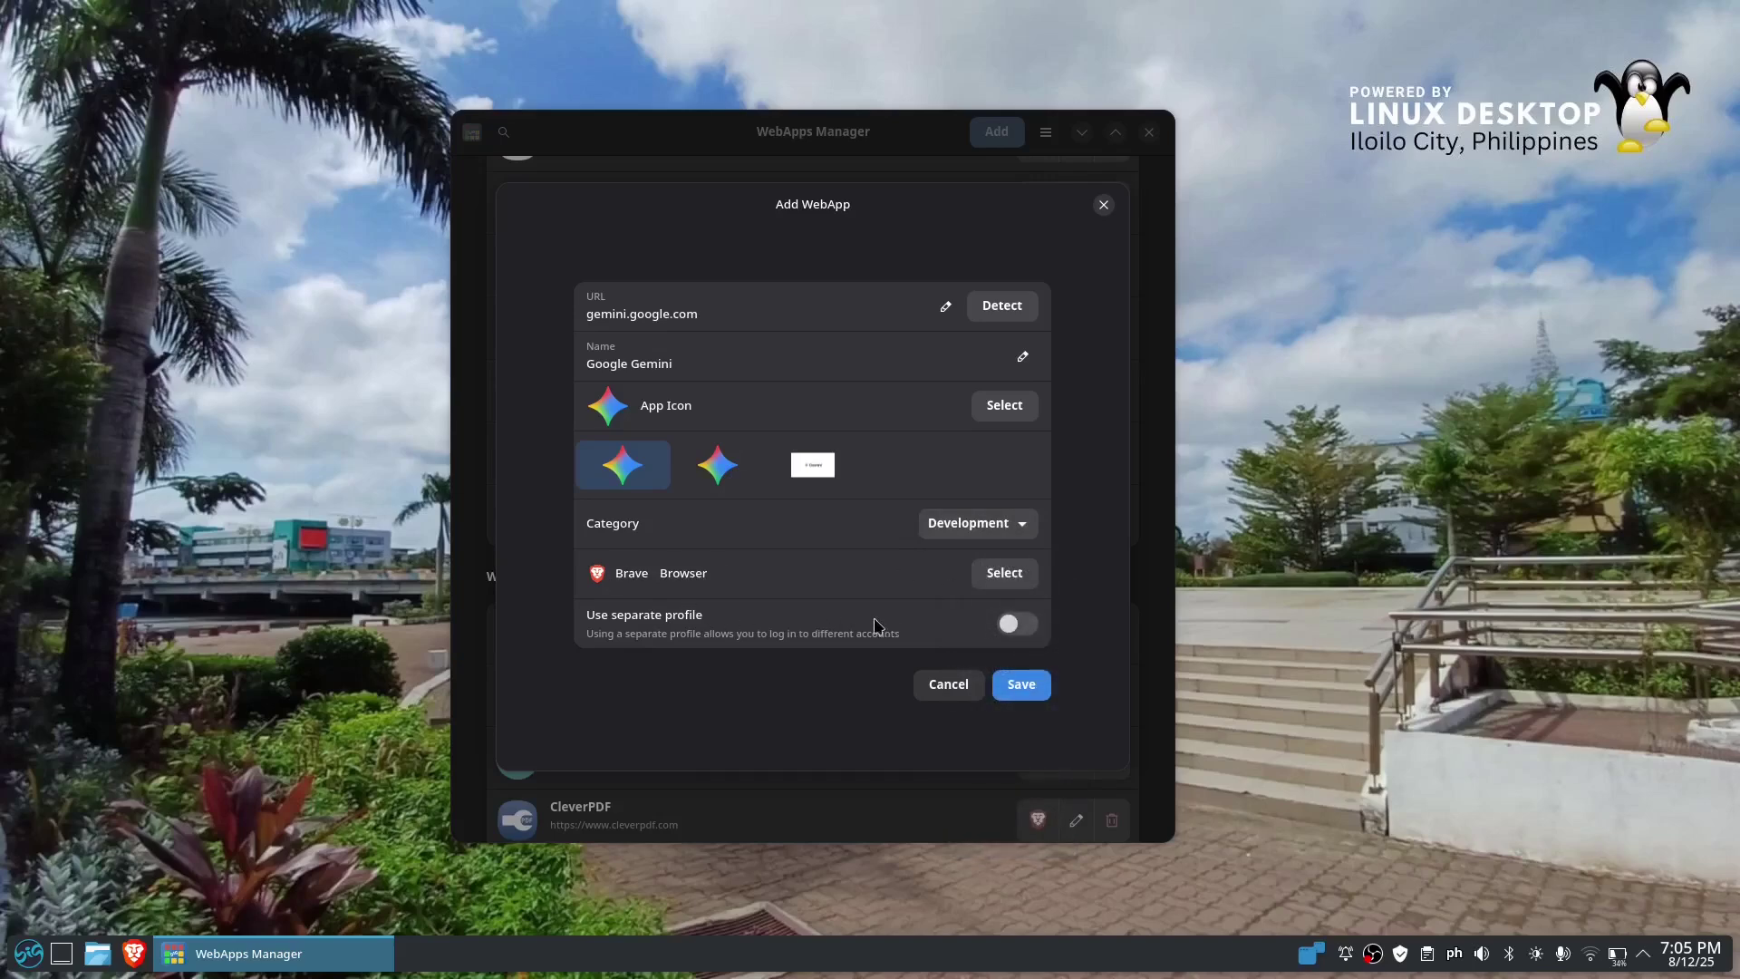
click(1022, 686)
scroll(725, 606, up, 2)
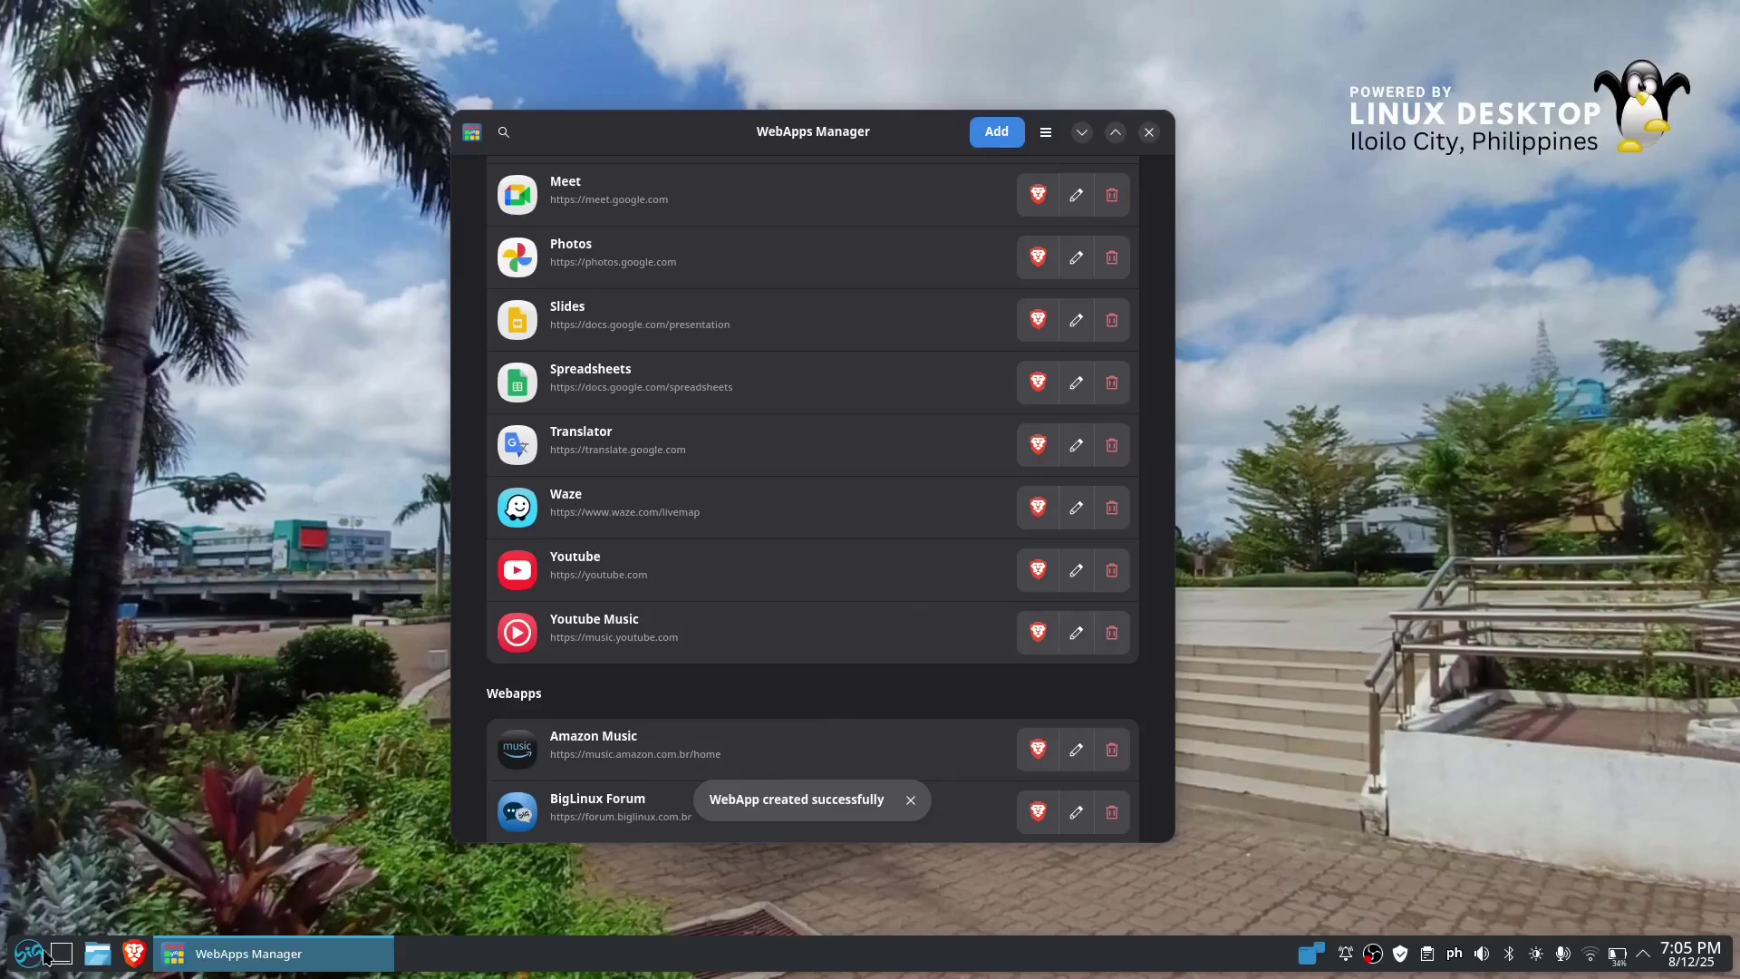
Step: Launch Google Gemini from the Development category and maximize its window
key(super)
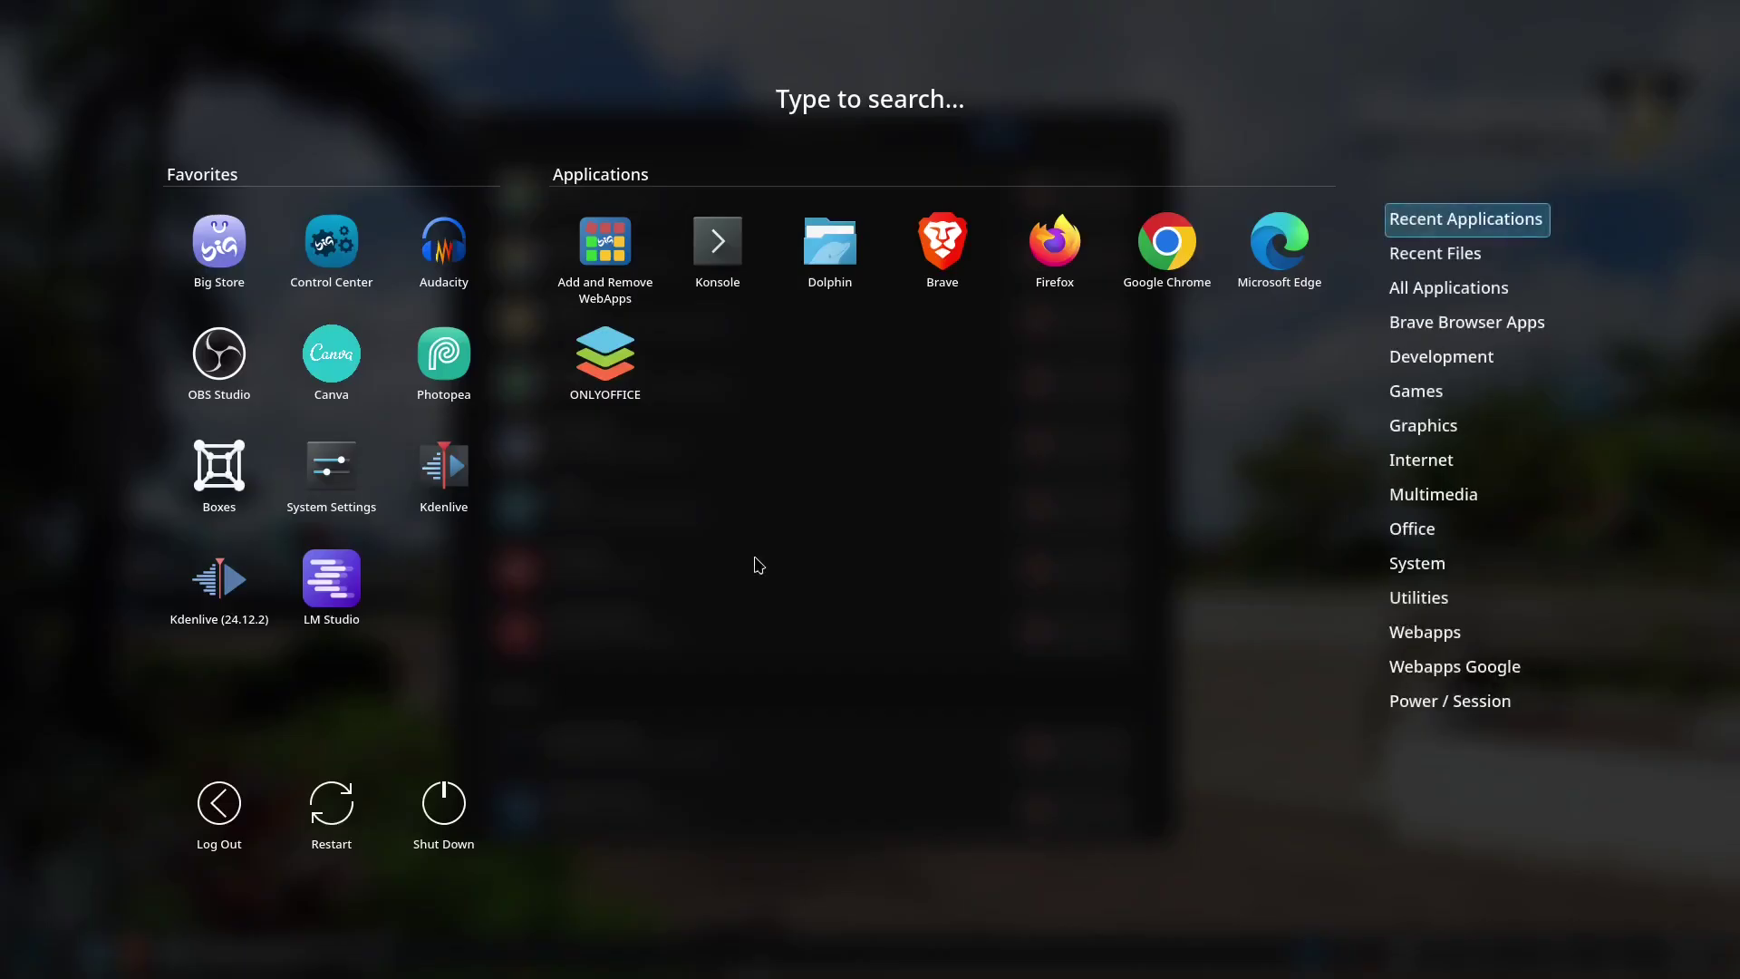
click(1416, 362)
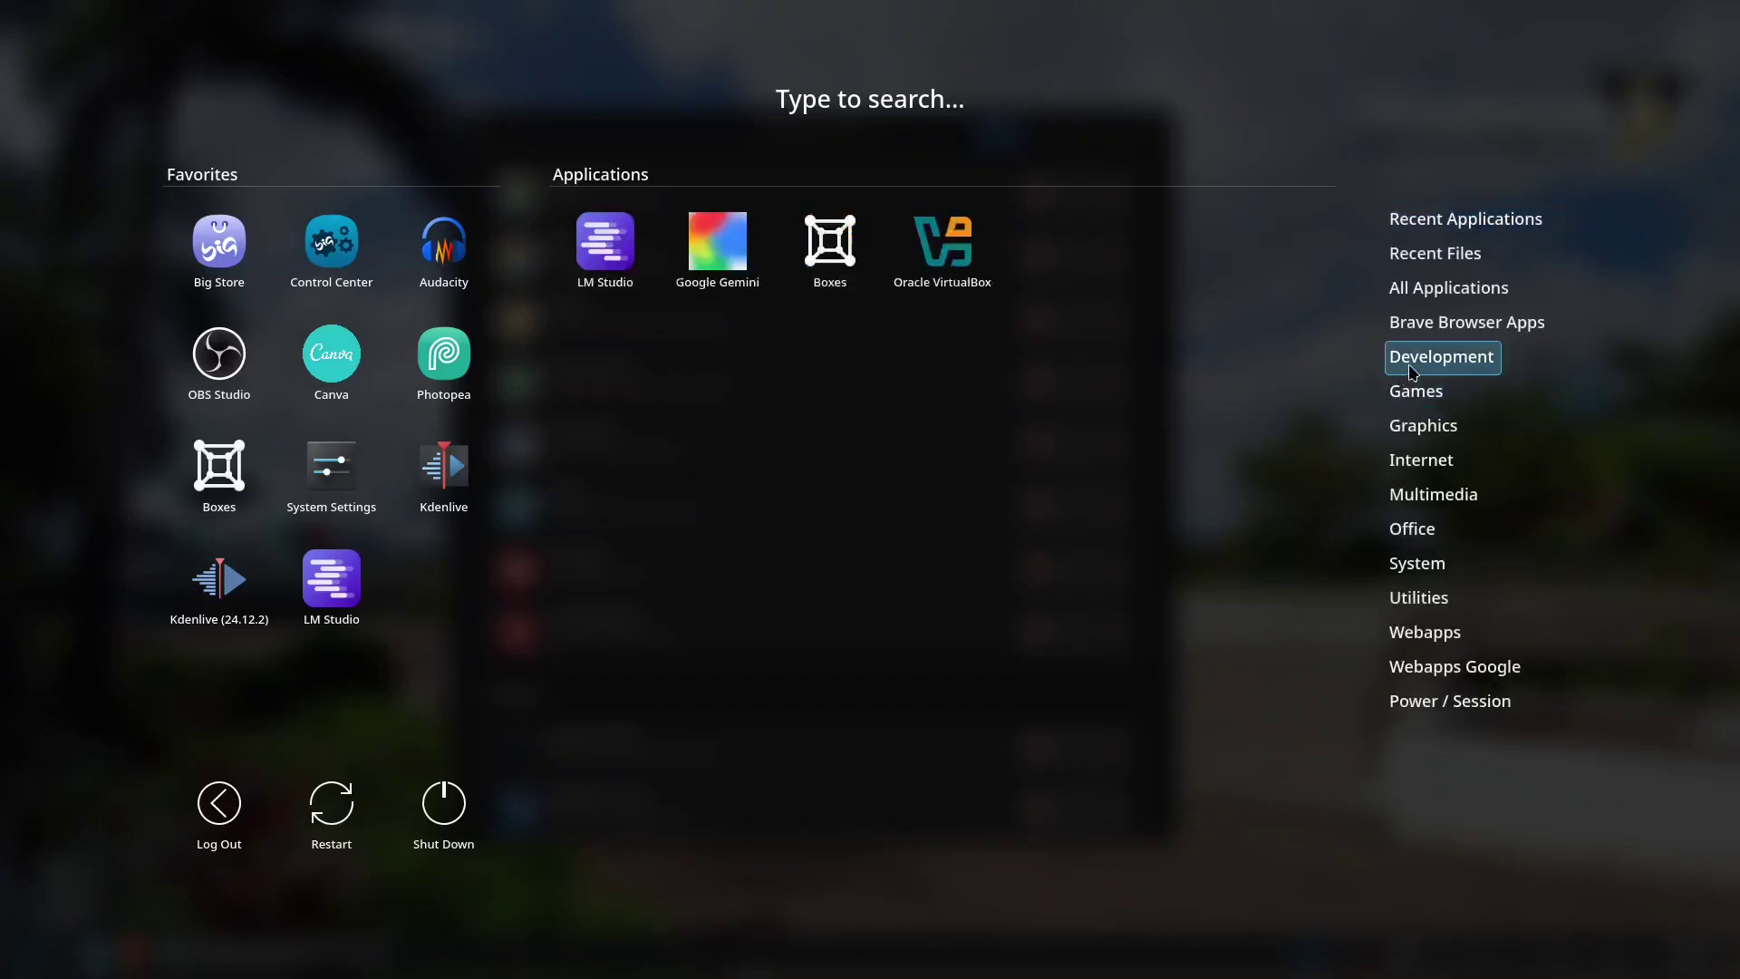
click(703, 276)
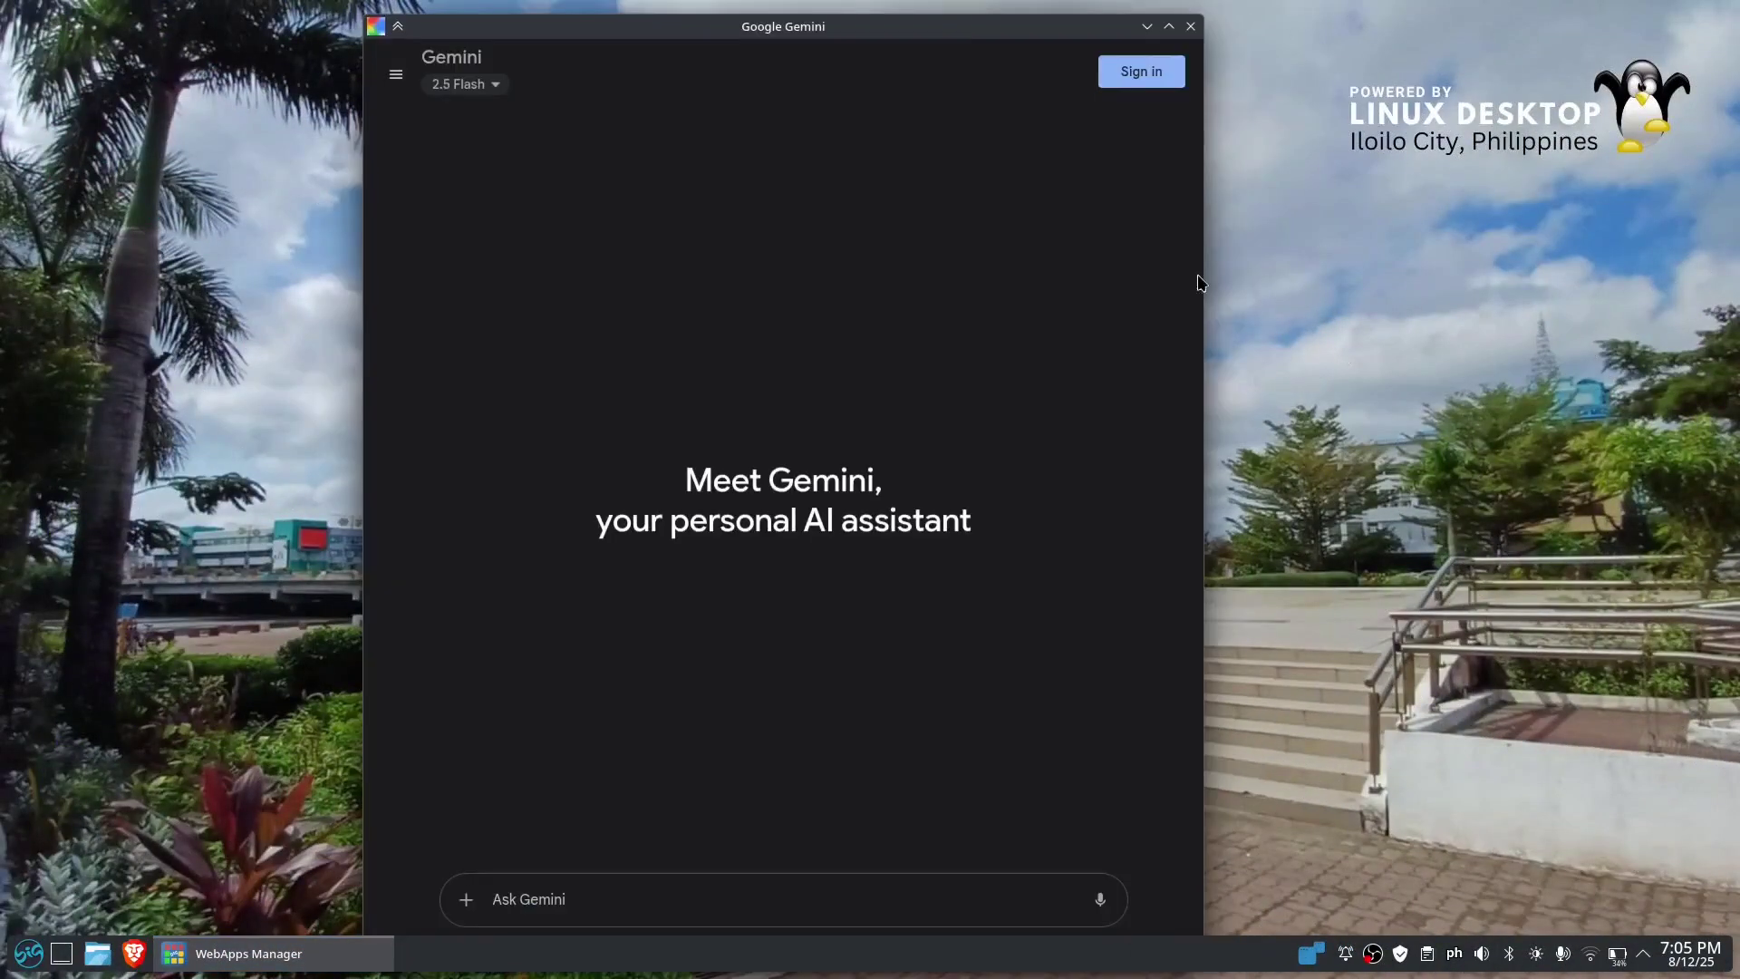
click(1169, 27)
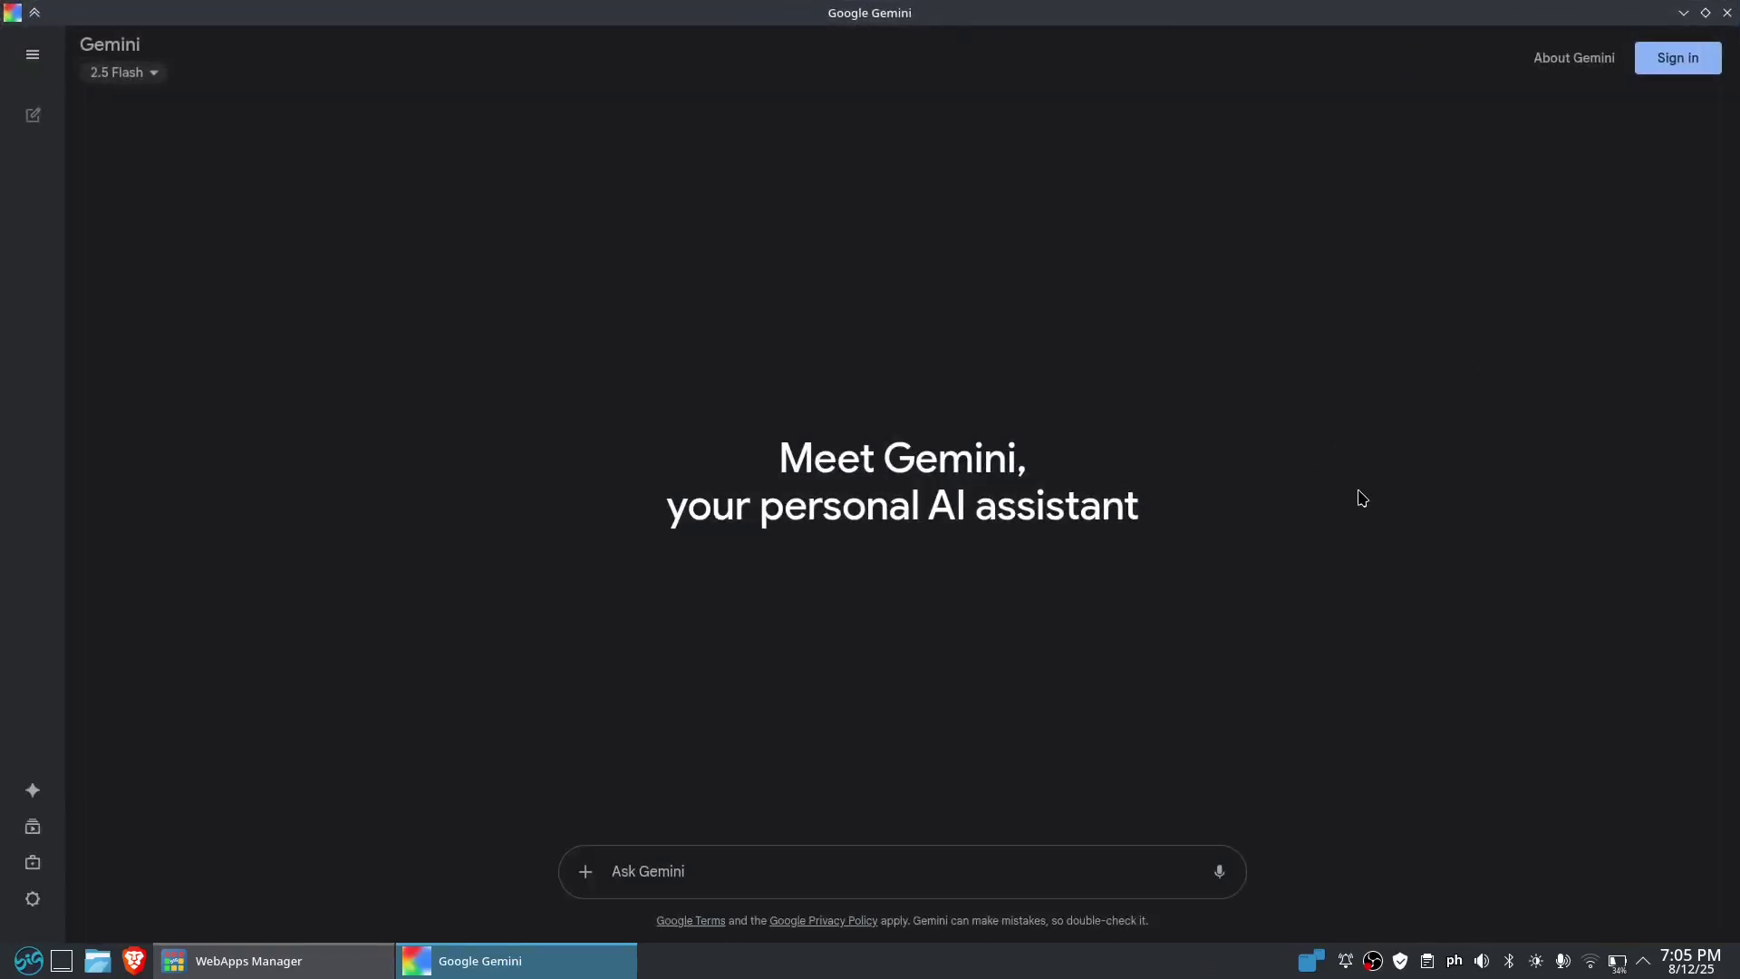
Step: Close Gemini and change the Google Gemini web app's category from Development to Webapps
click(1728, 14)
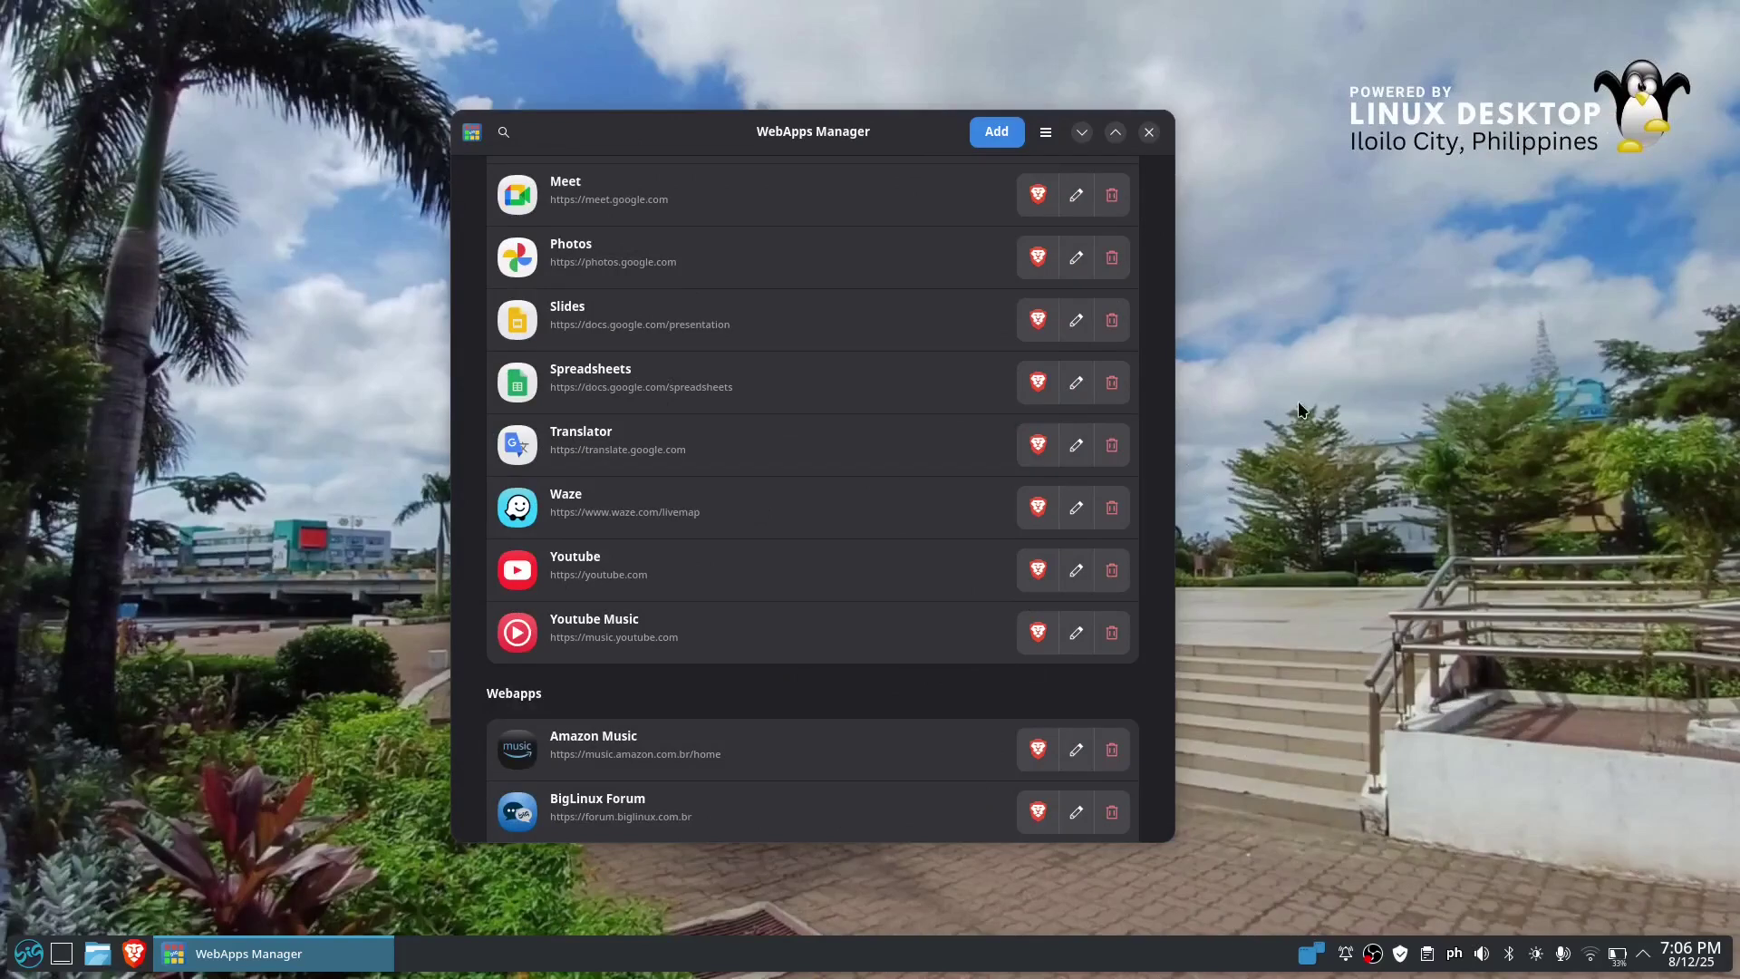
scroll(1076, 244, up, 10)
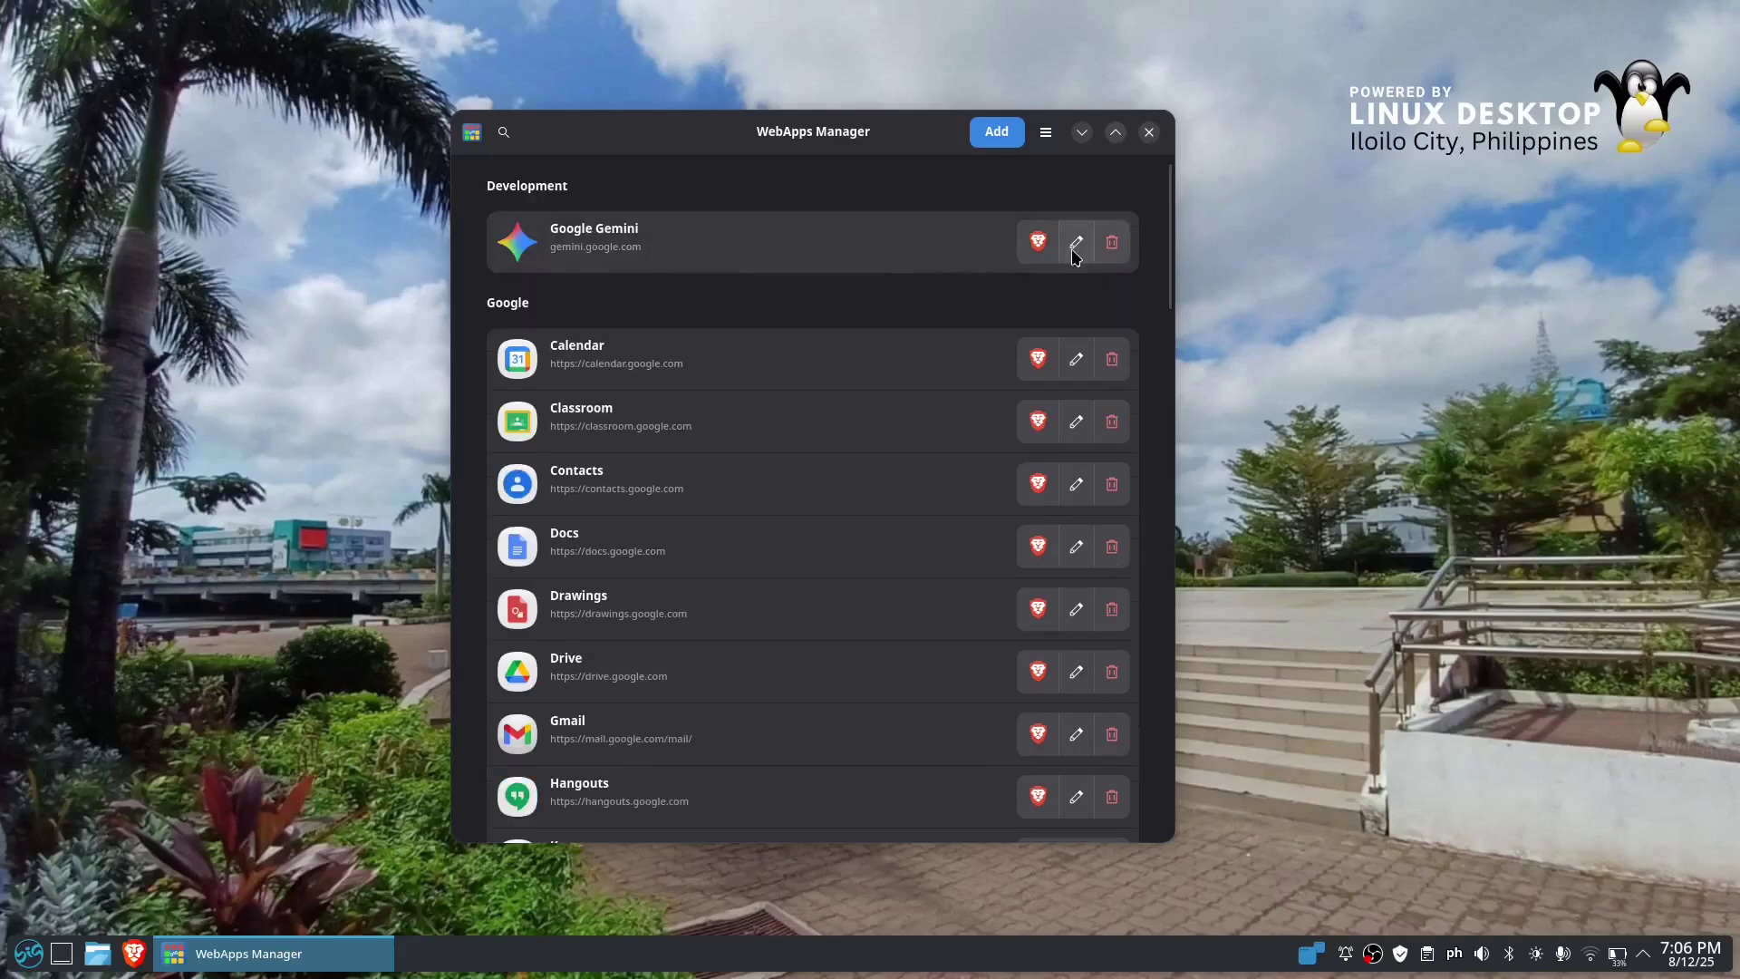
click(1076, 241)
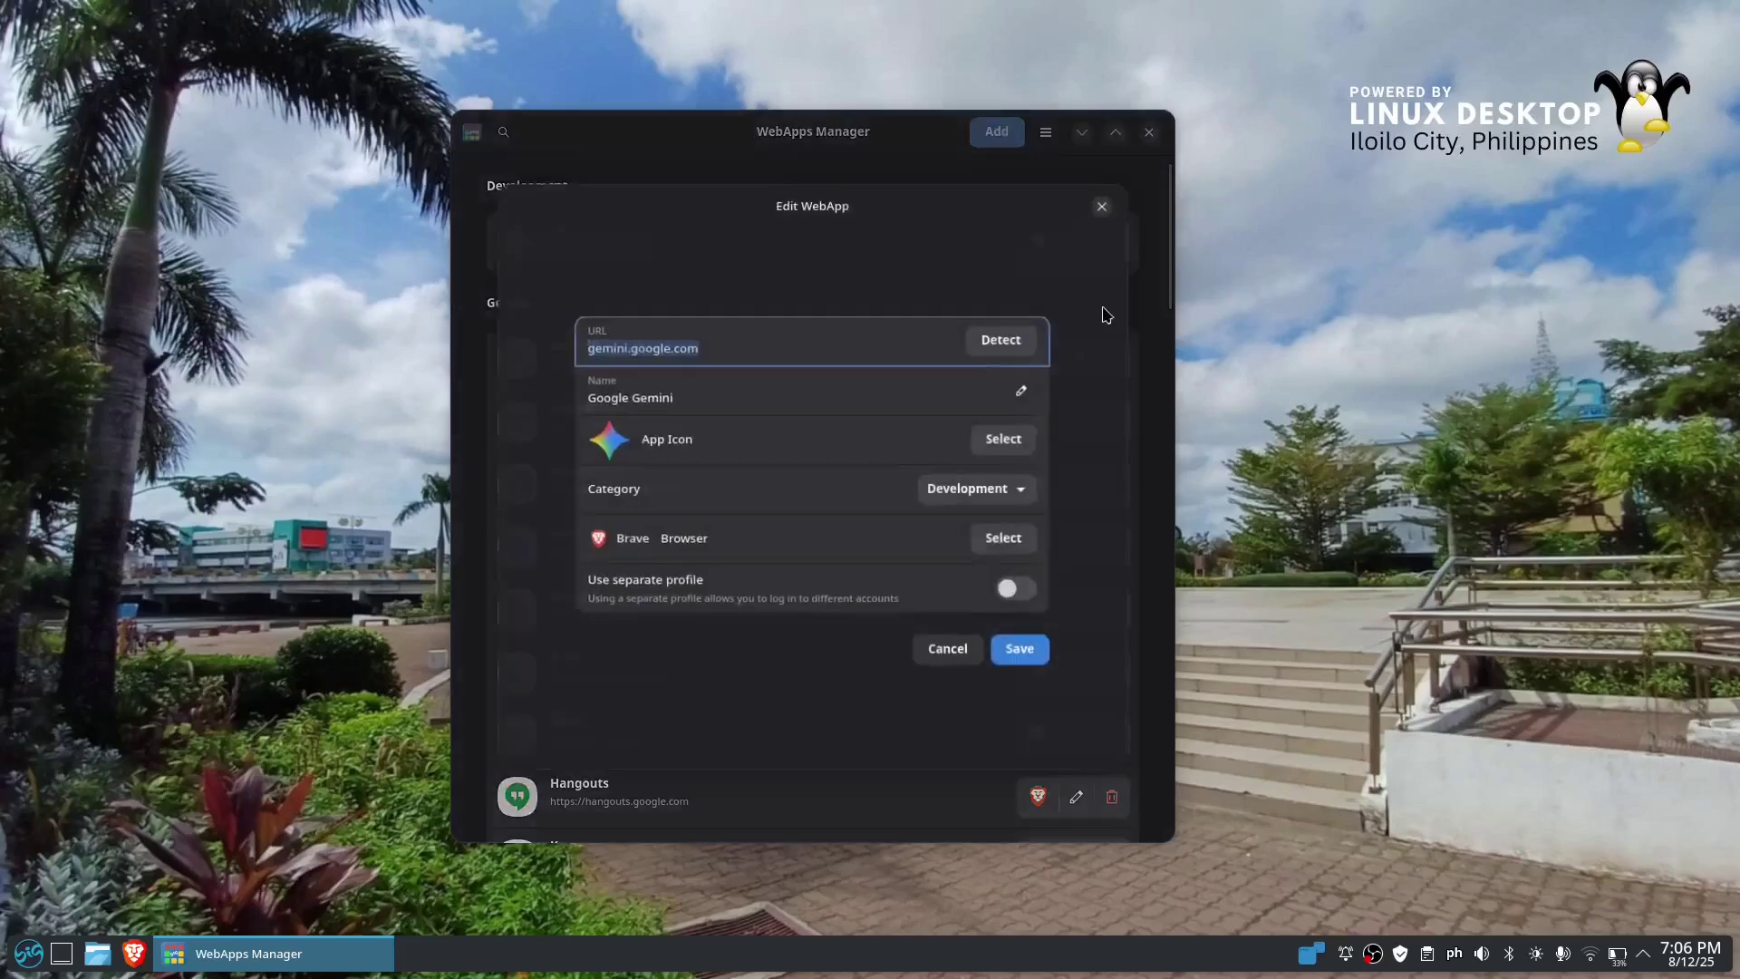
click(1011, 490)
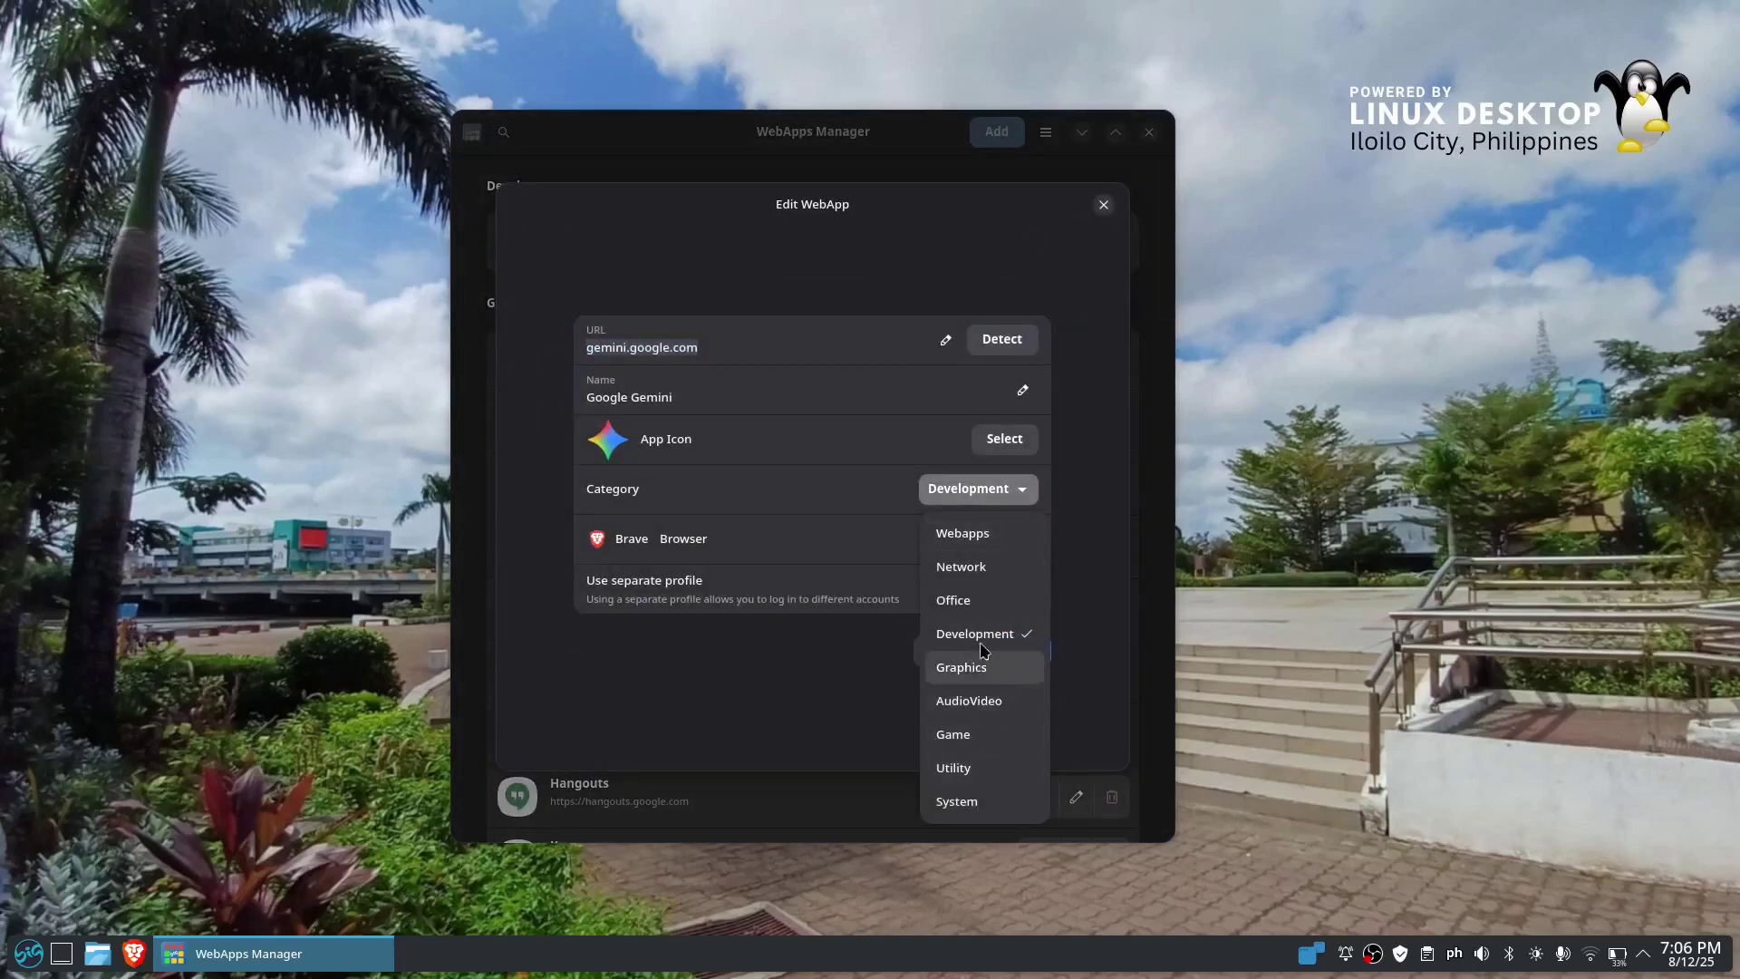
click(986, 536)
click(1022, 650)
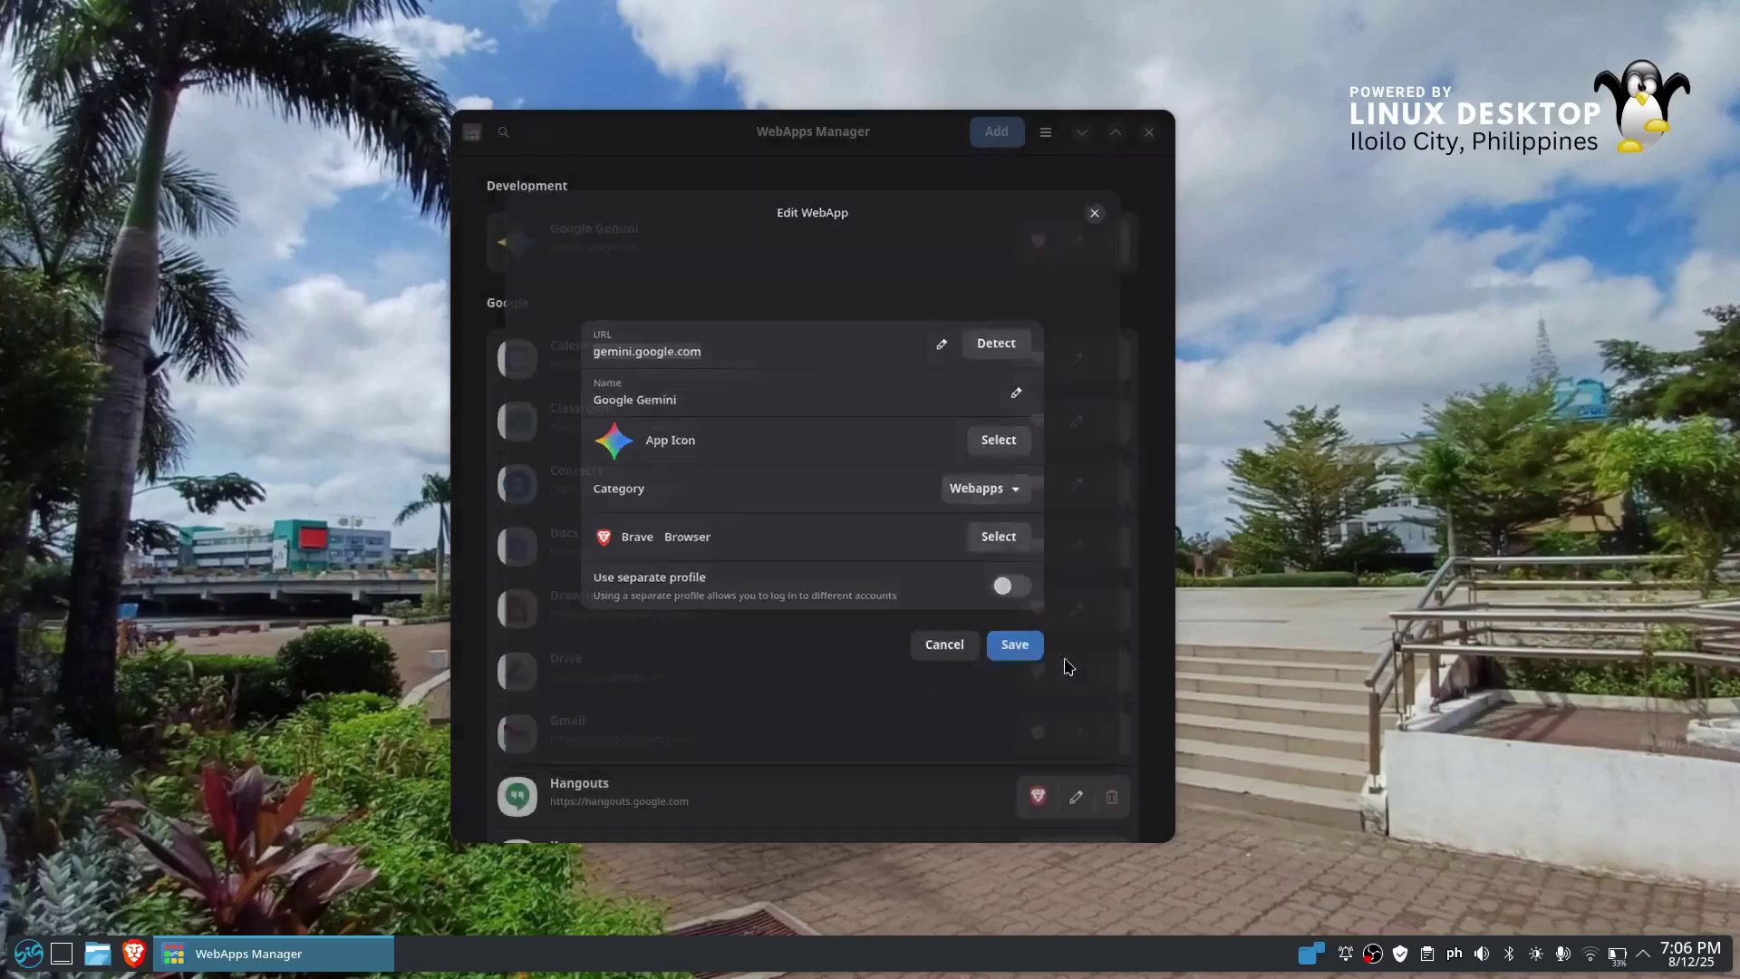
scroll(1151, 399, down, 10)
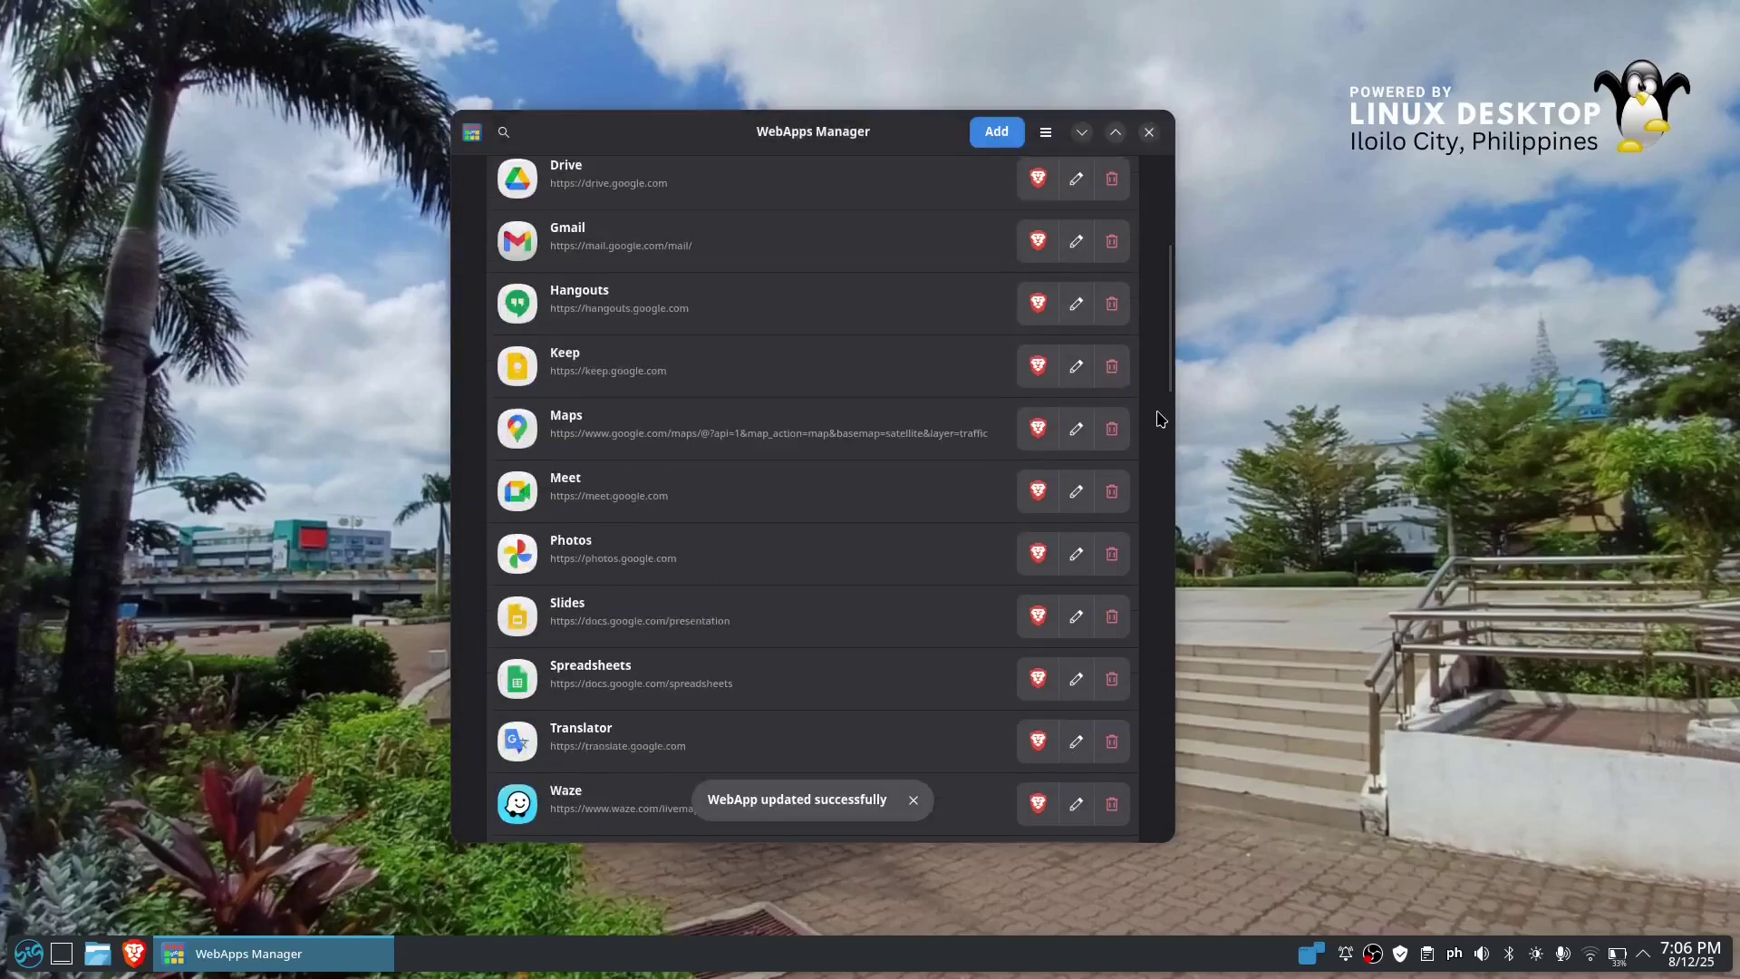
scroll(1151, 433, down, 15)
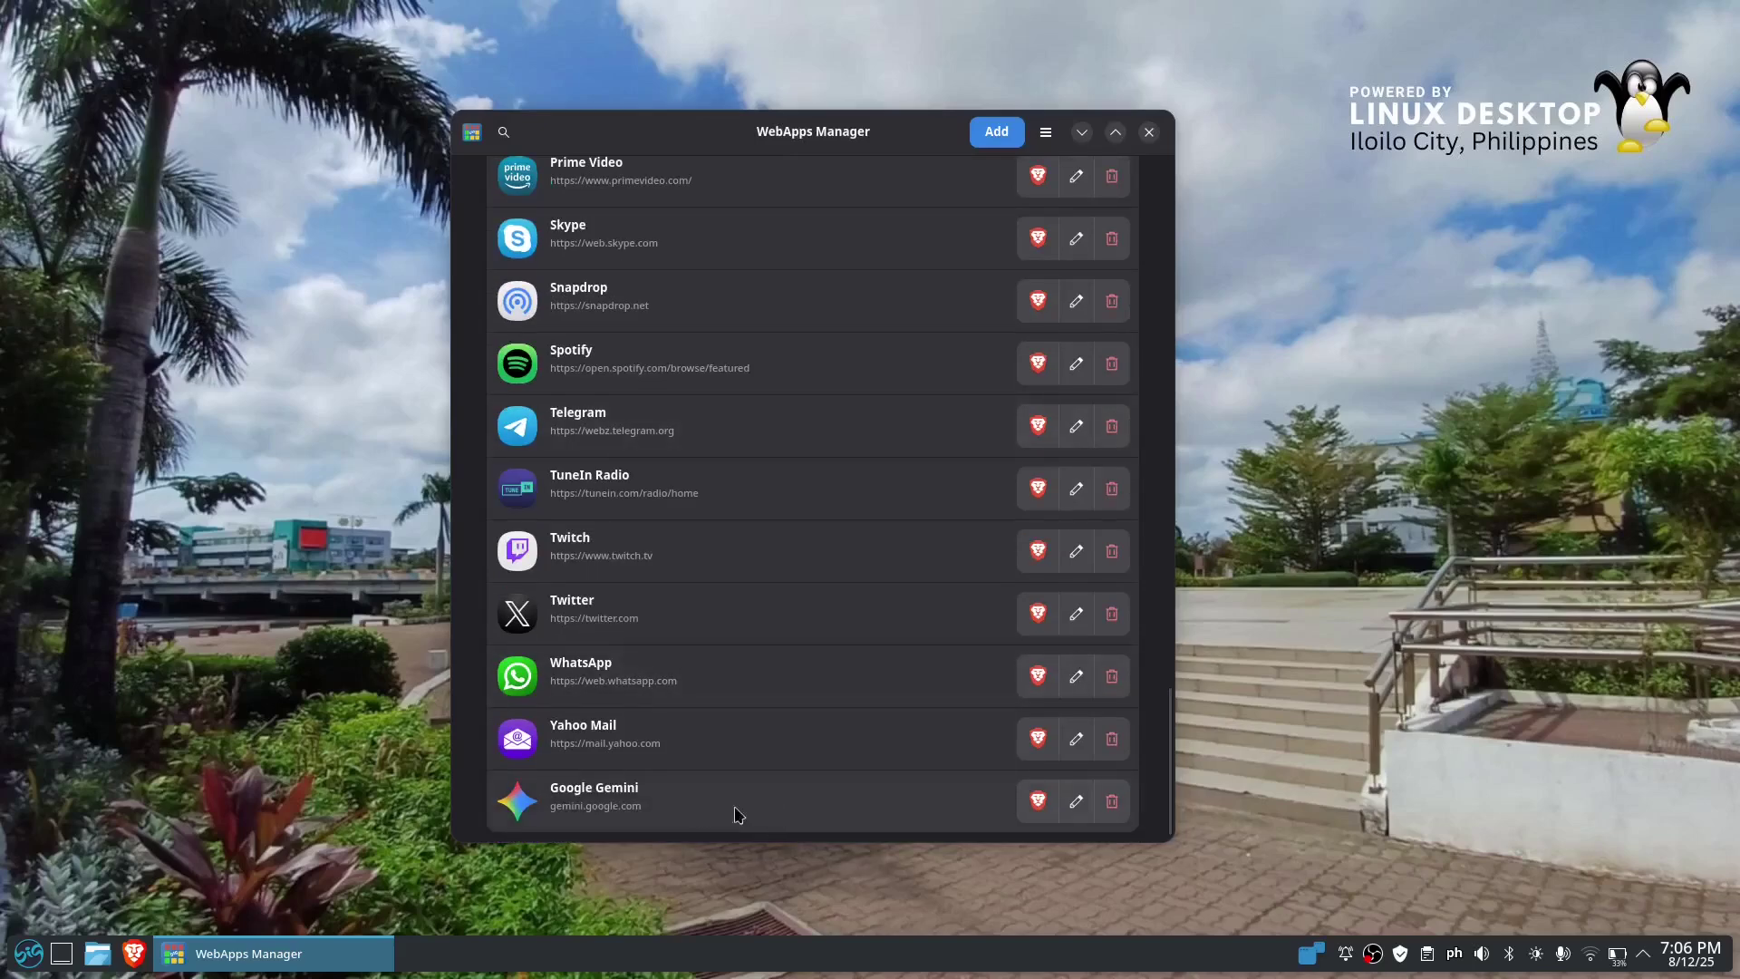
Step: Launch Google Gemini from the launcher's Webapps category
click(28, 952)
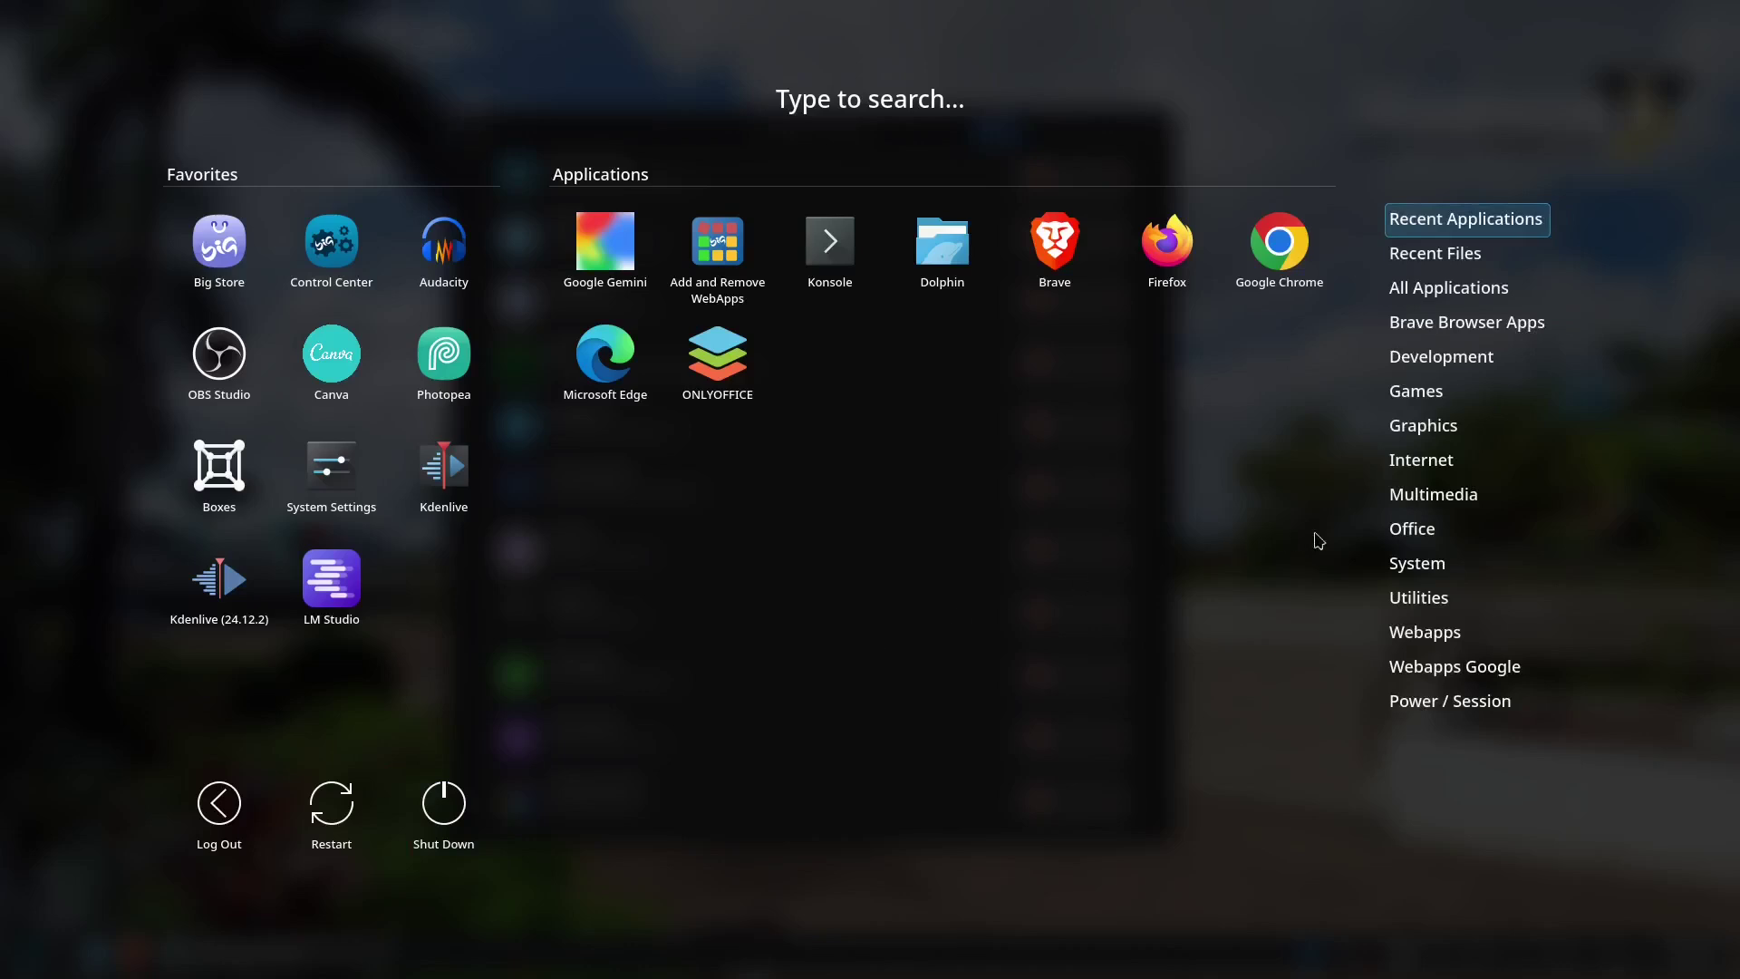
mouse_move(1423, 466)
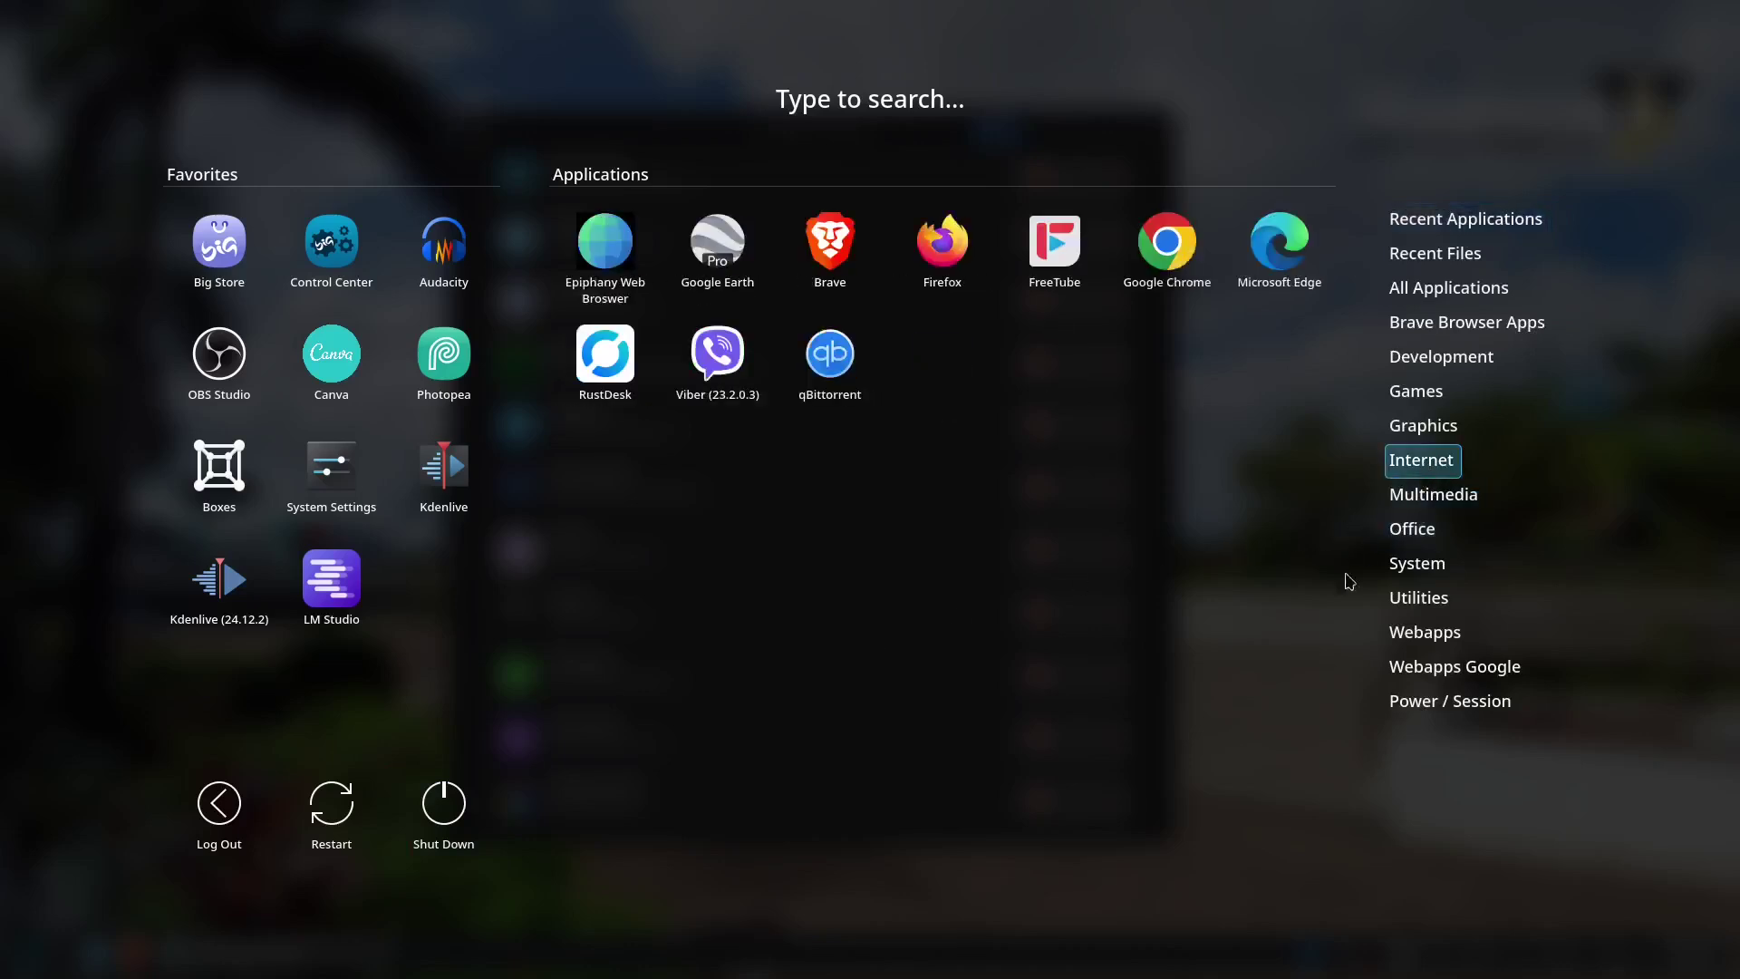
mouse_move(1414, 643)
mouse_move(1434, 371)
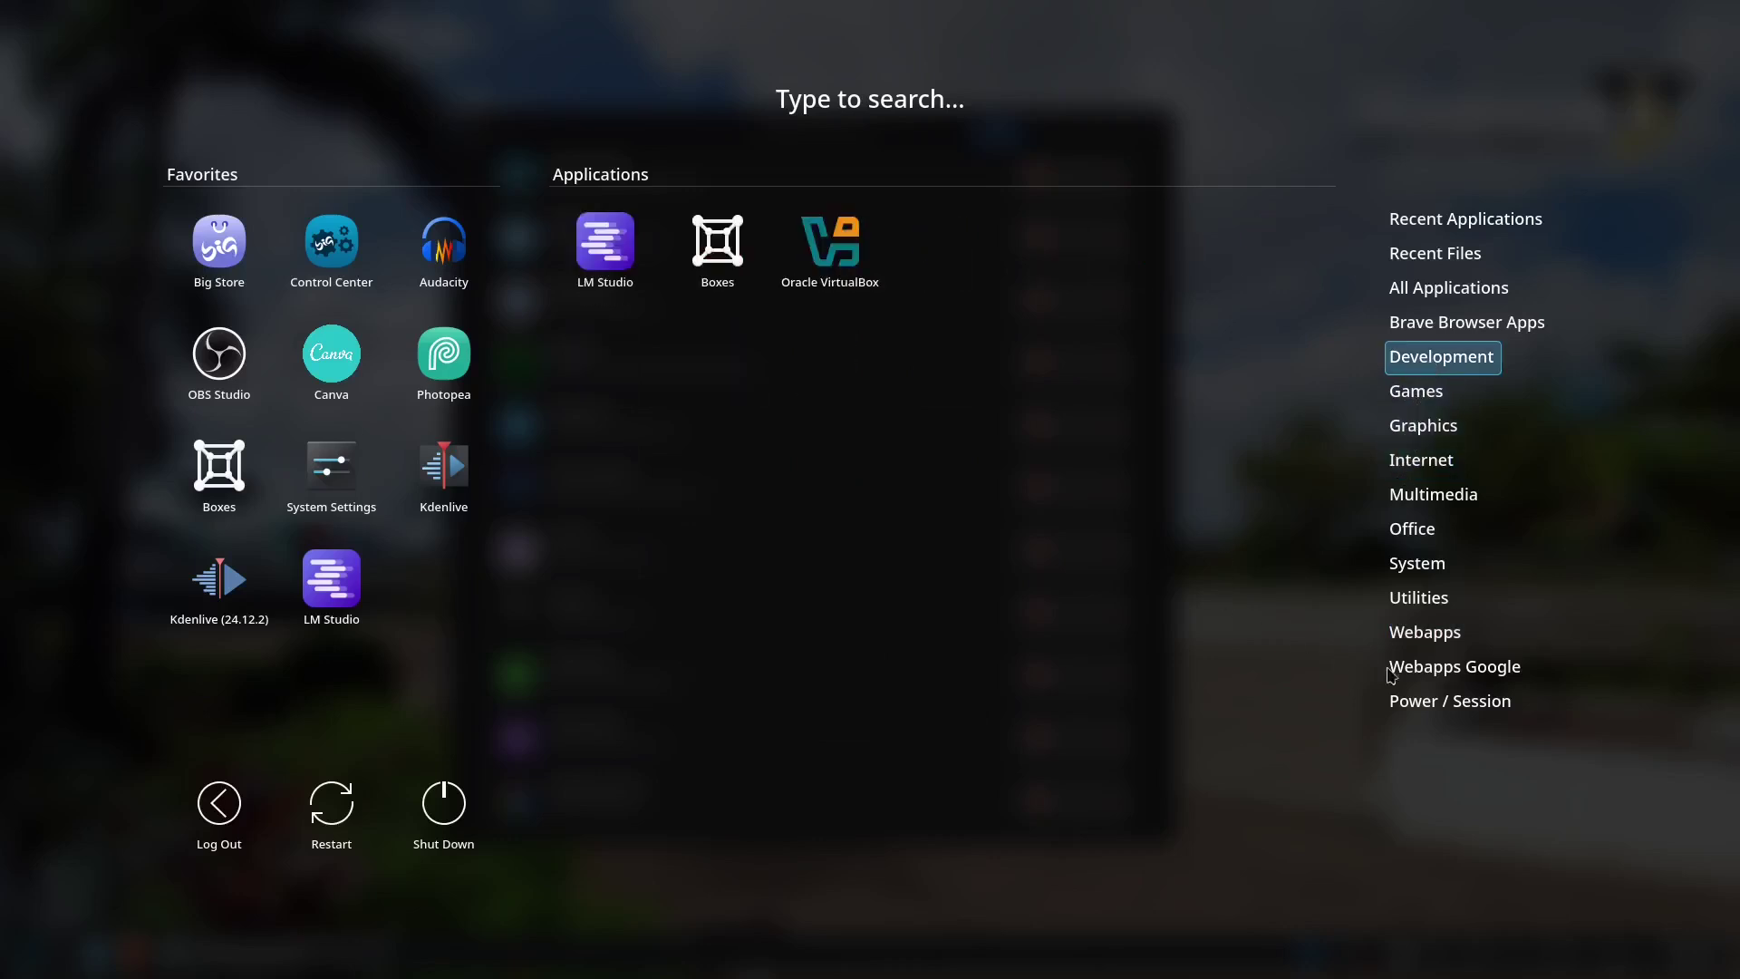
click(1414, 631)
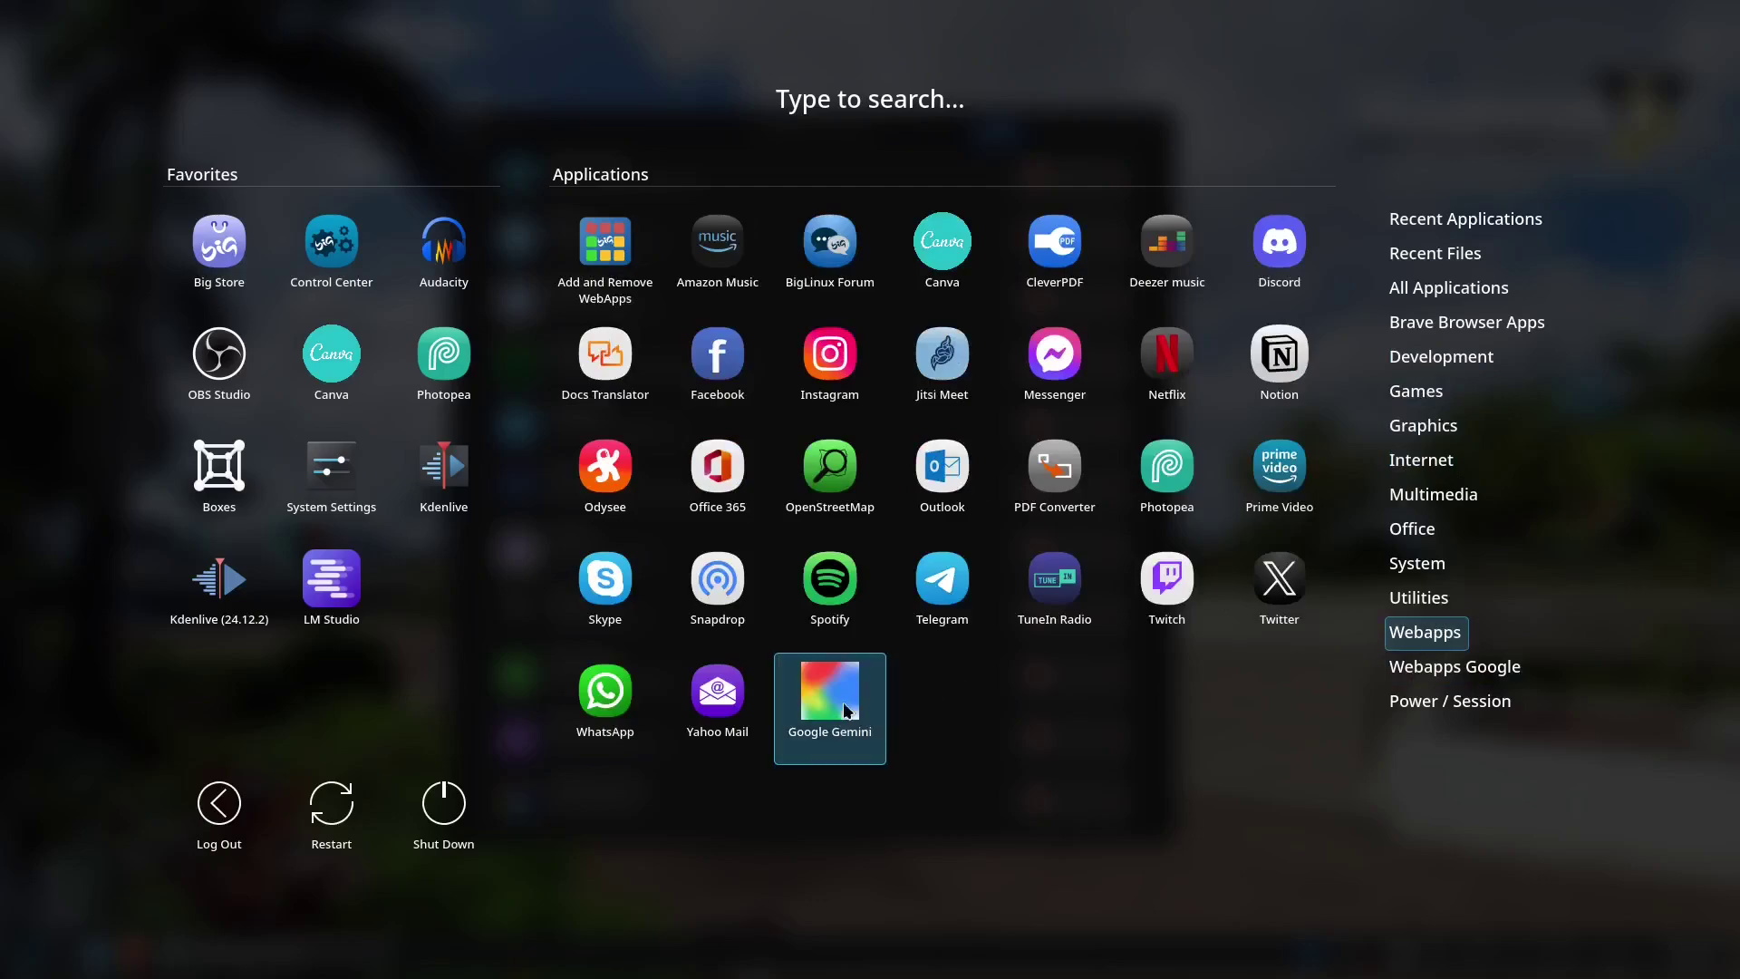
click(843, 709)
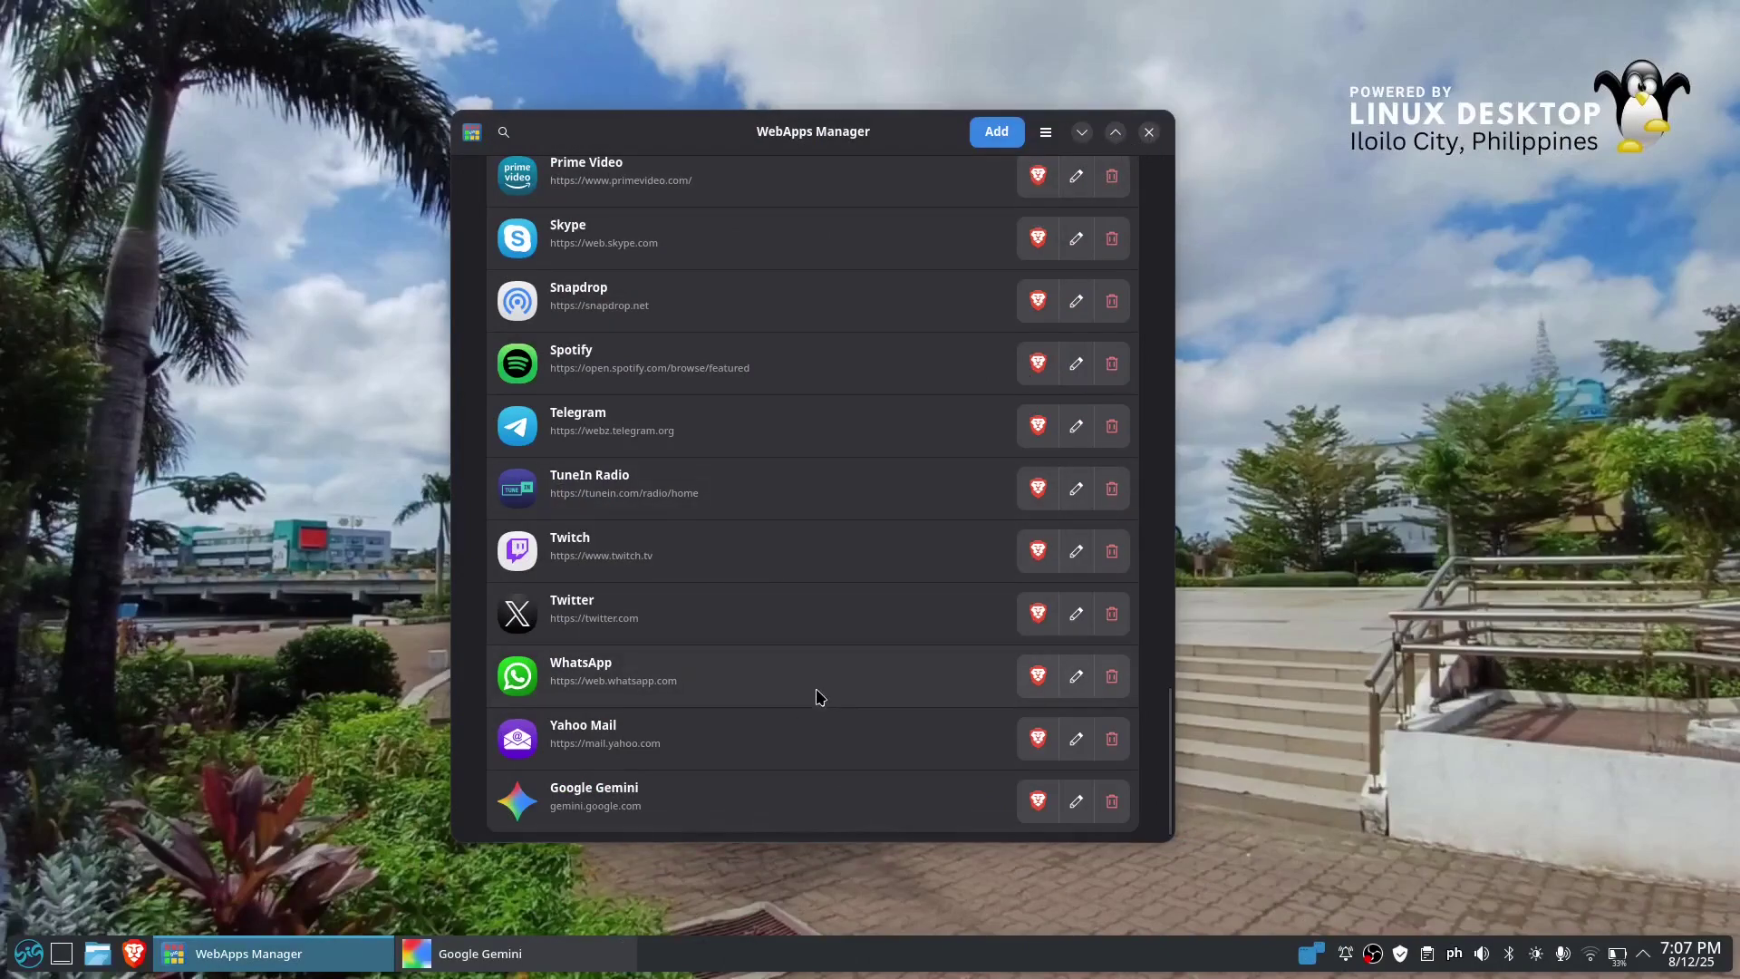
Step: Switch Google Gemini's browser from Brave to Firefox, then close the running Gemini window
scroll(819, 695, up, 5)
scroll(819, 696, down, 5)
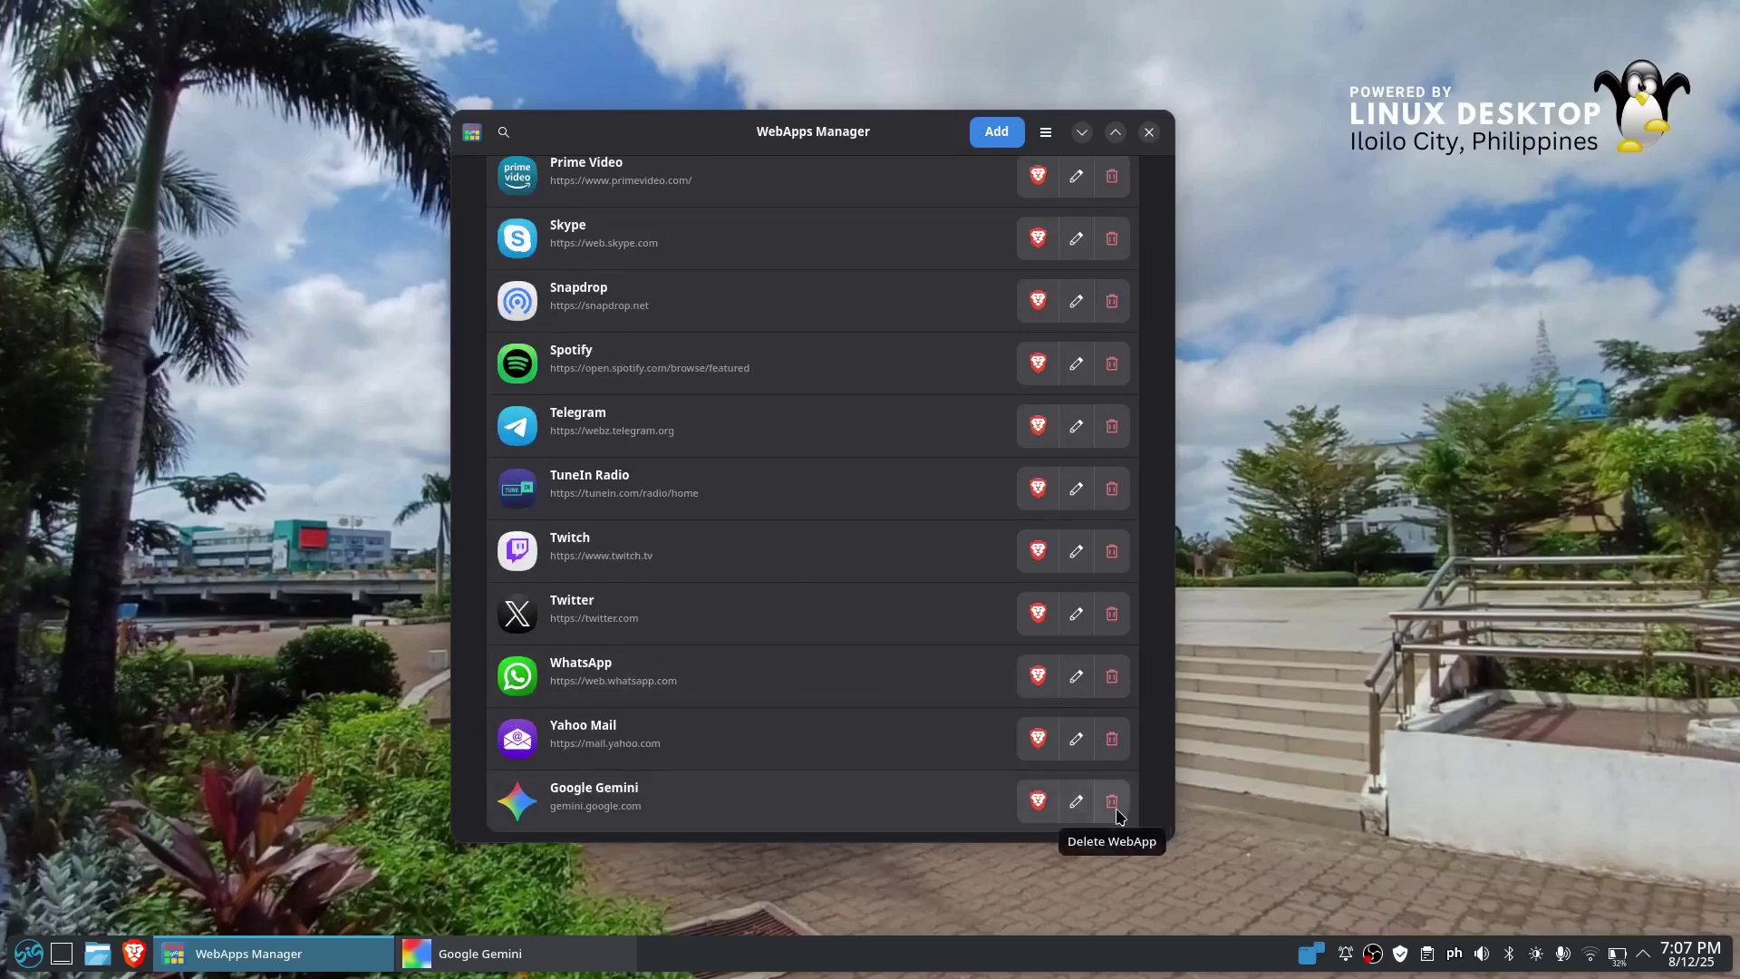
click(1038, 800)
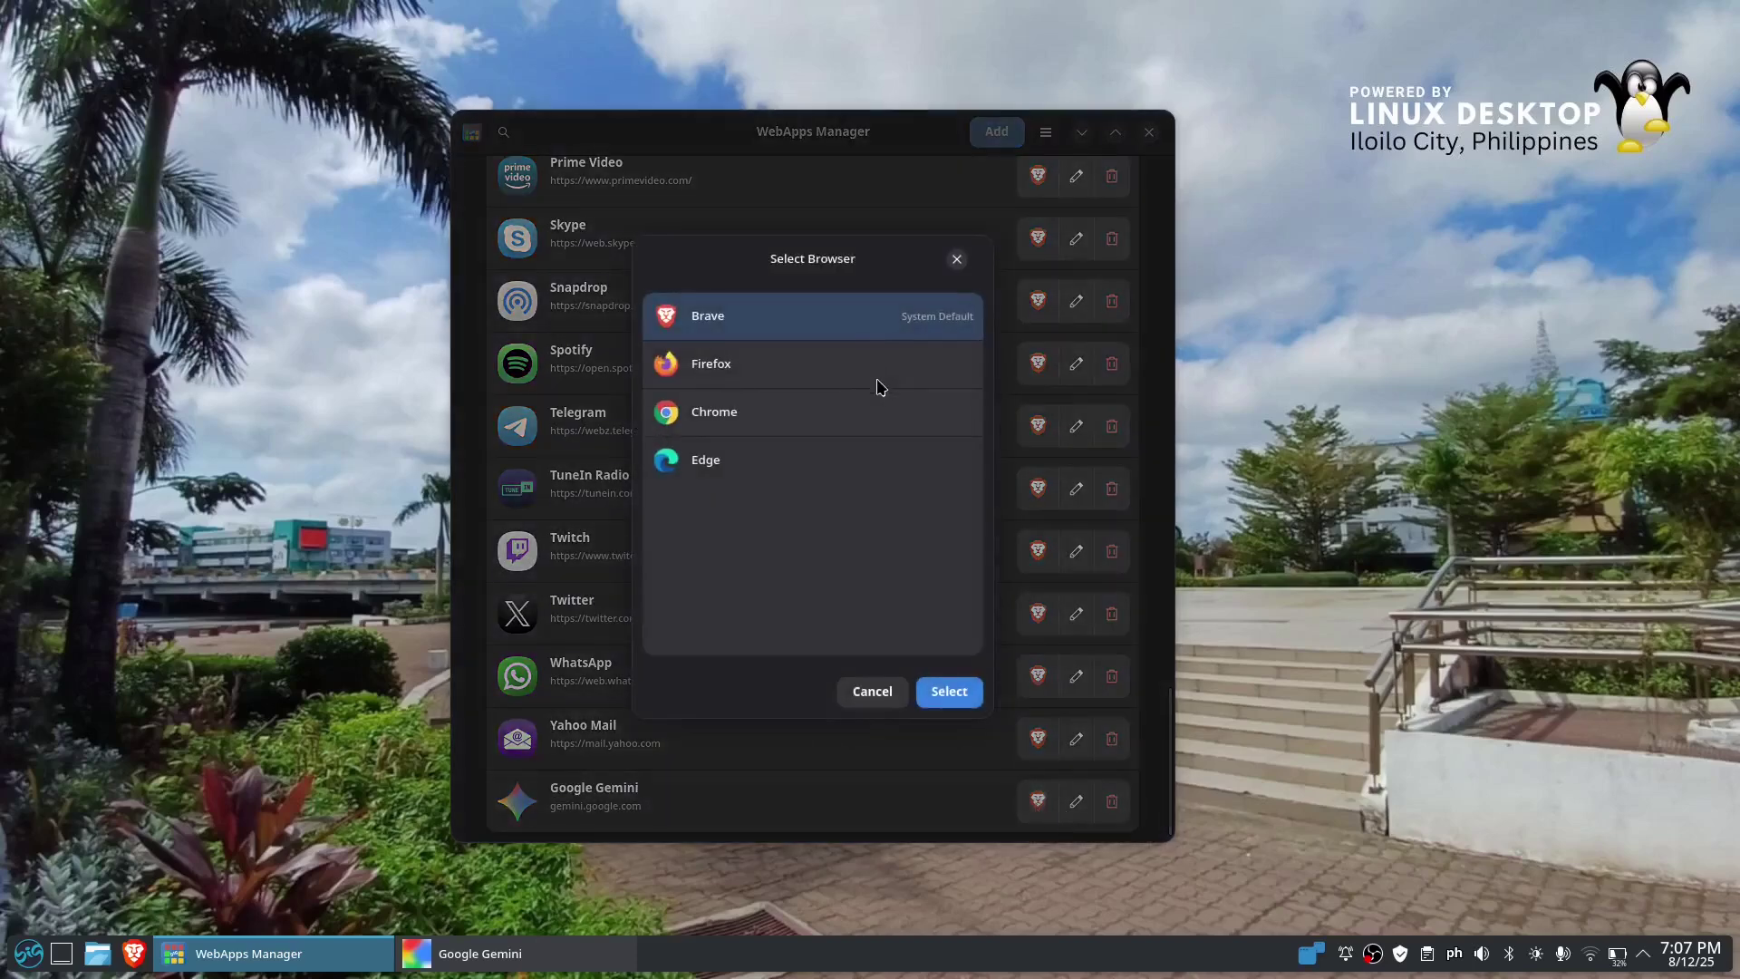
click(766, 367)
click(949, 698)
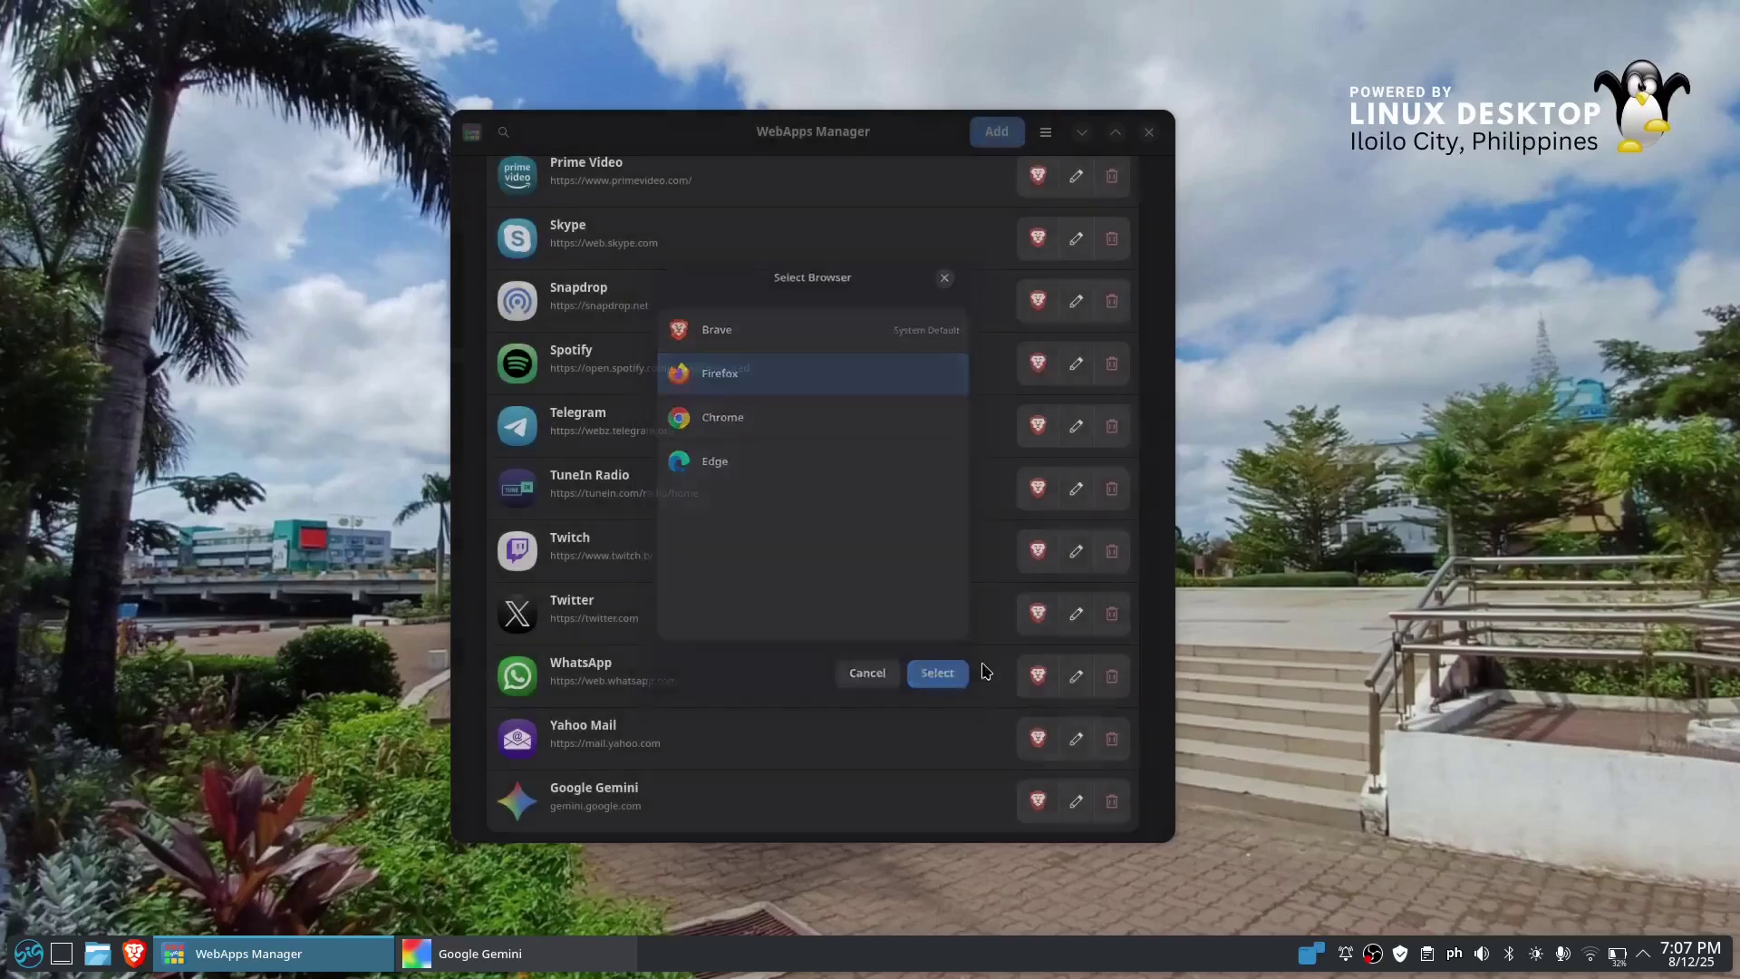
click(462, 956)
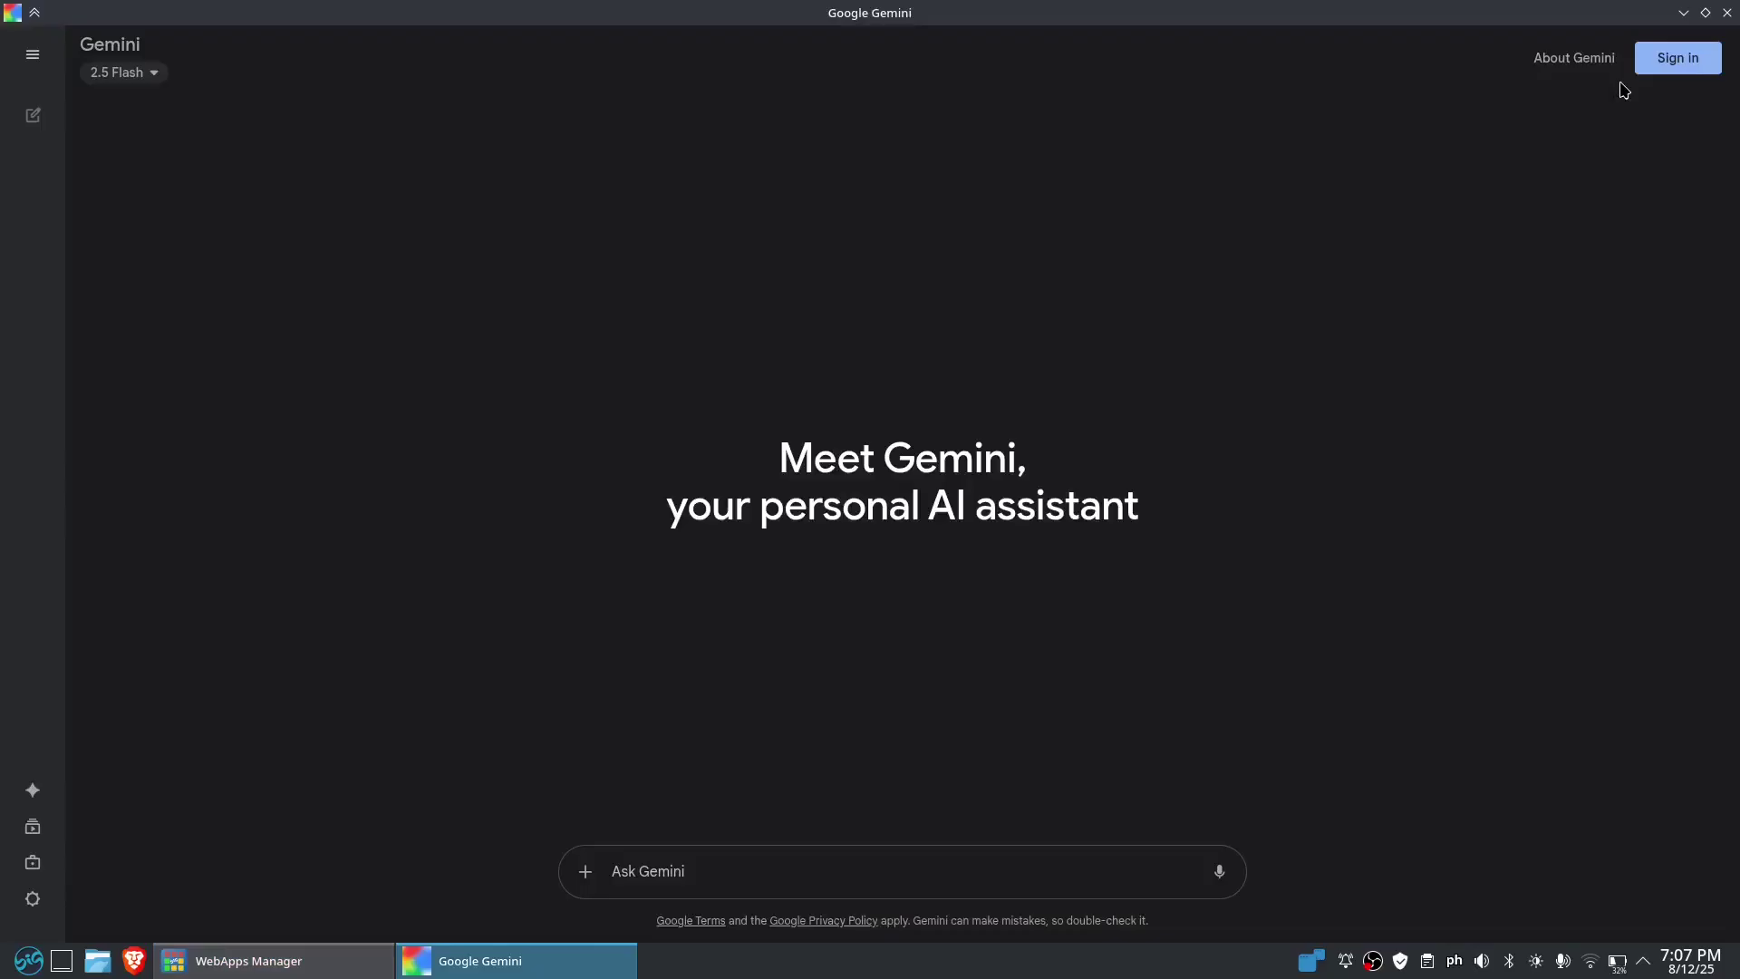
click(1726, 12)
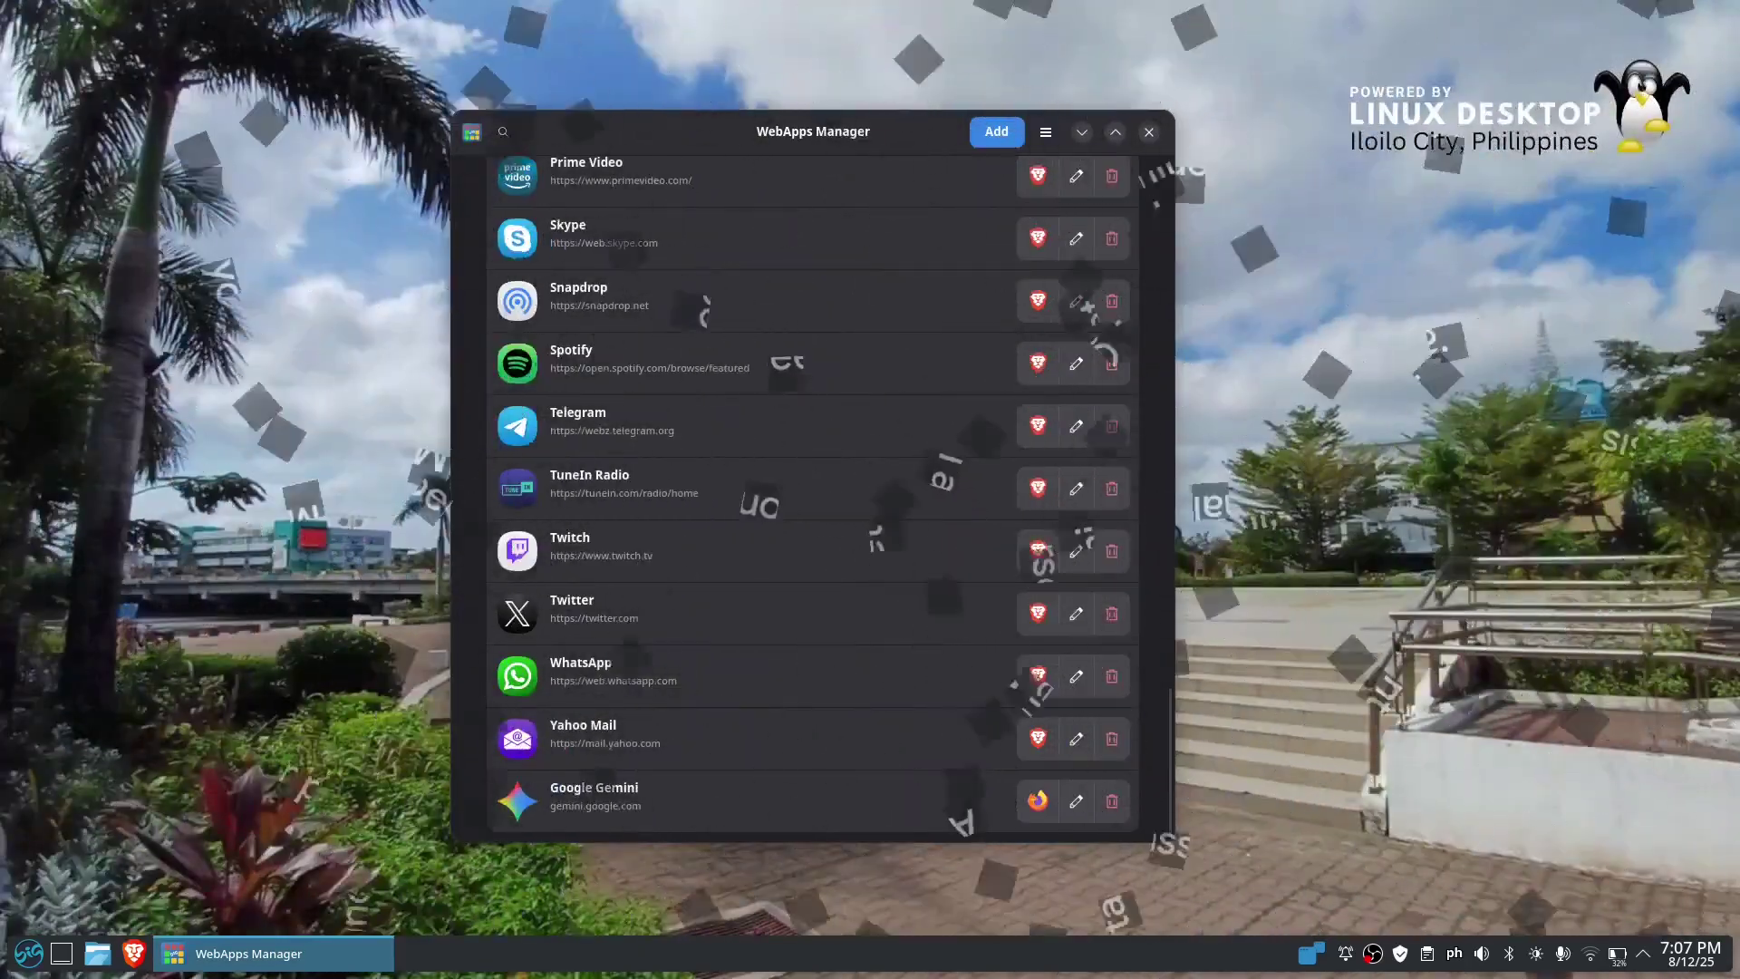
key(super)
mouse_move(1425, 632)
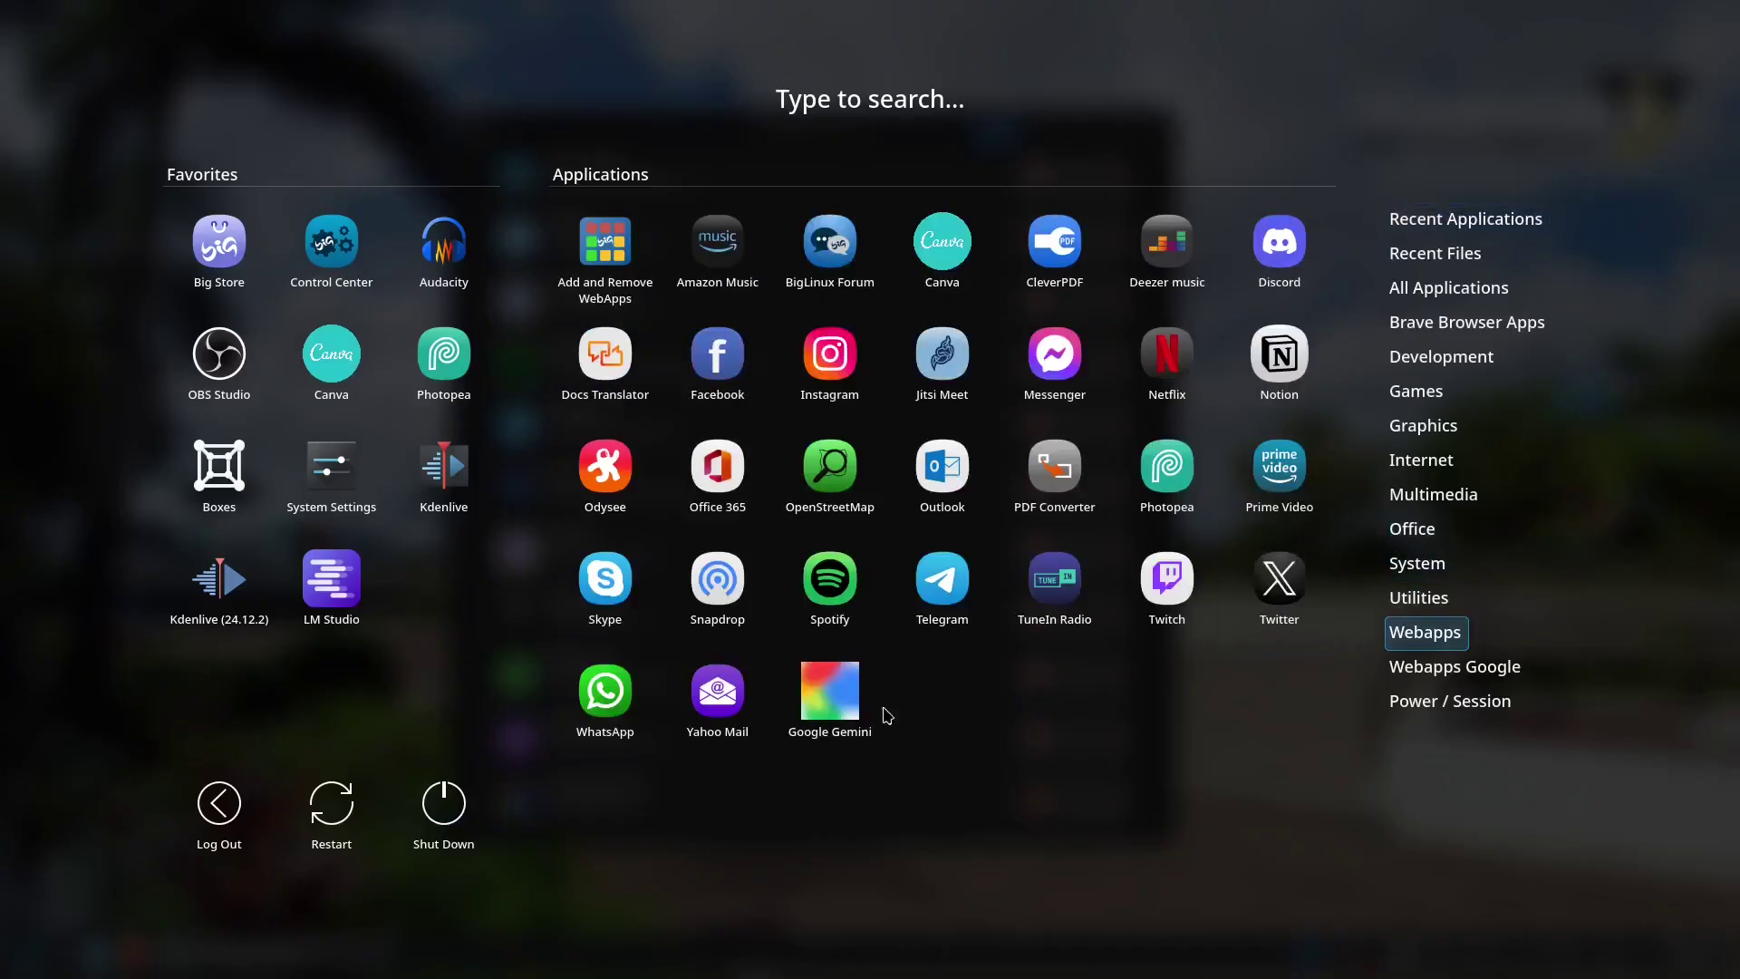
key(Return)
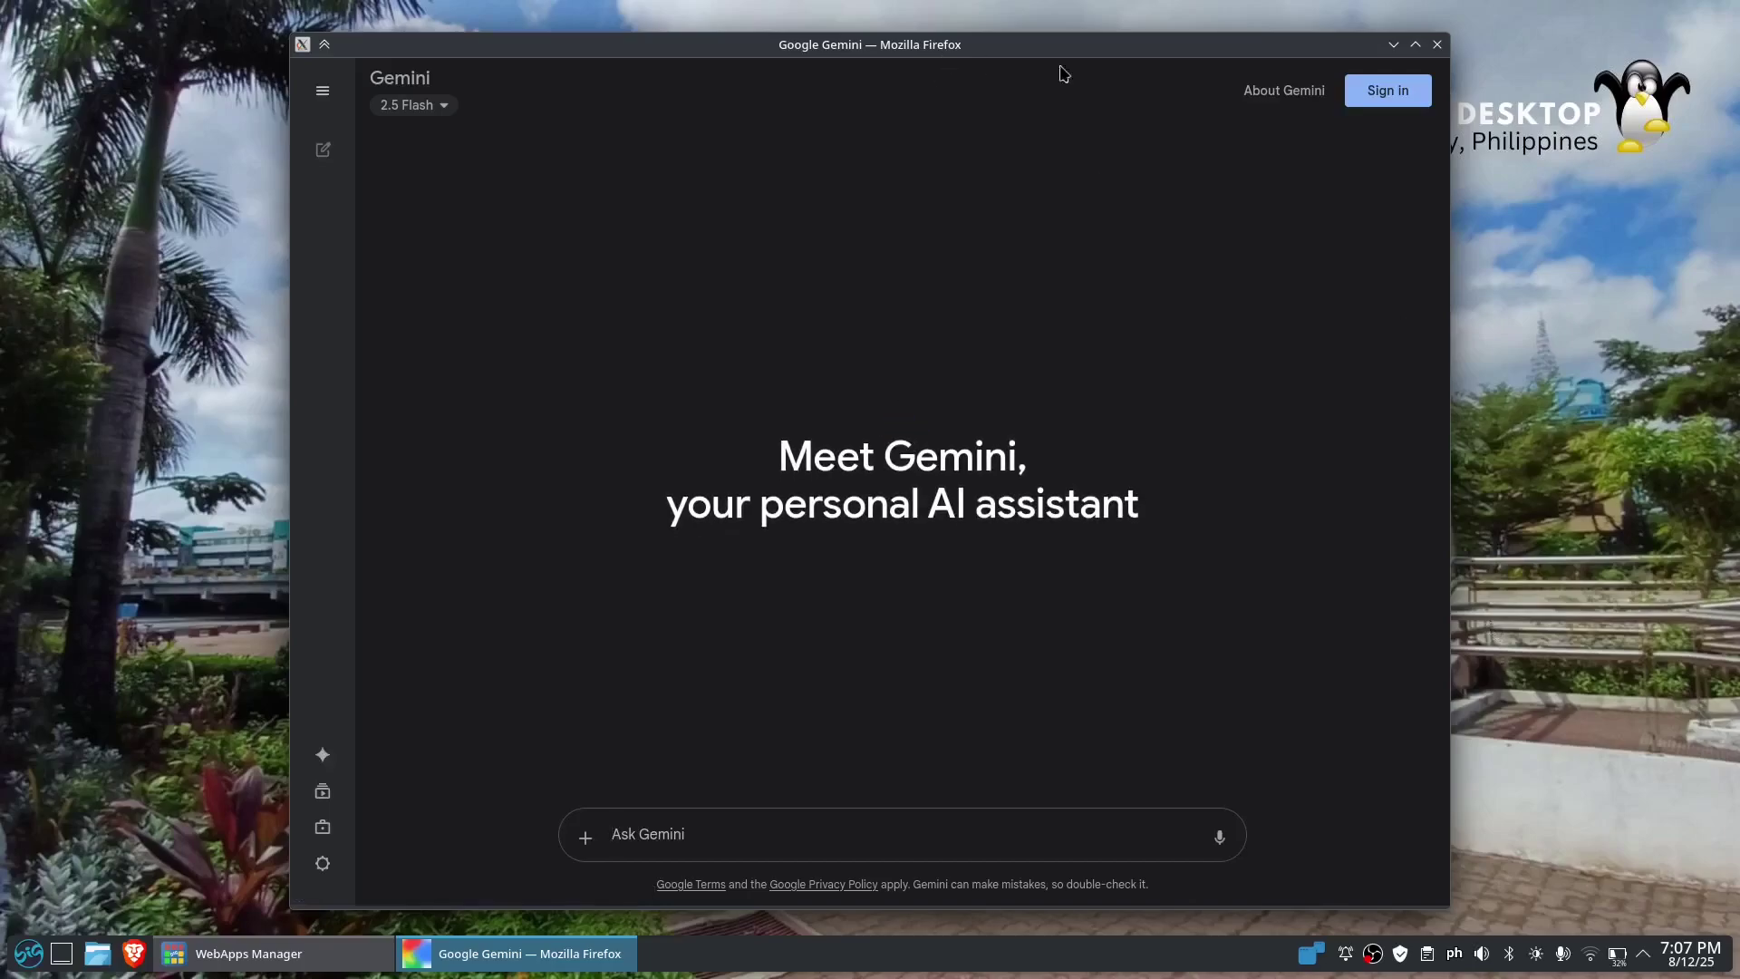
Step: Close the Firefox Gemini window and switch Google Gemini's browser back to Brave
click(1437, 44)
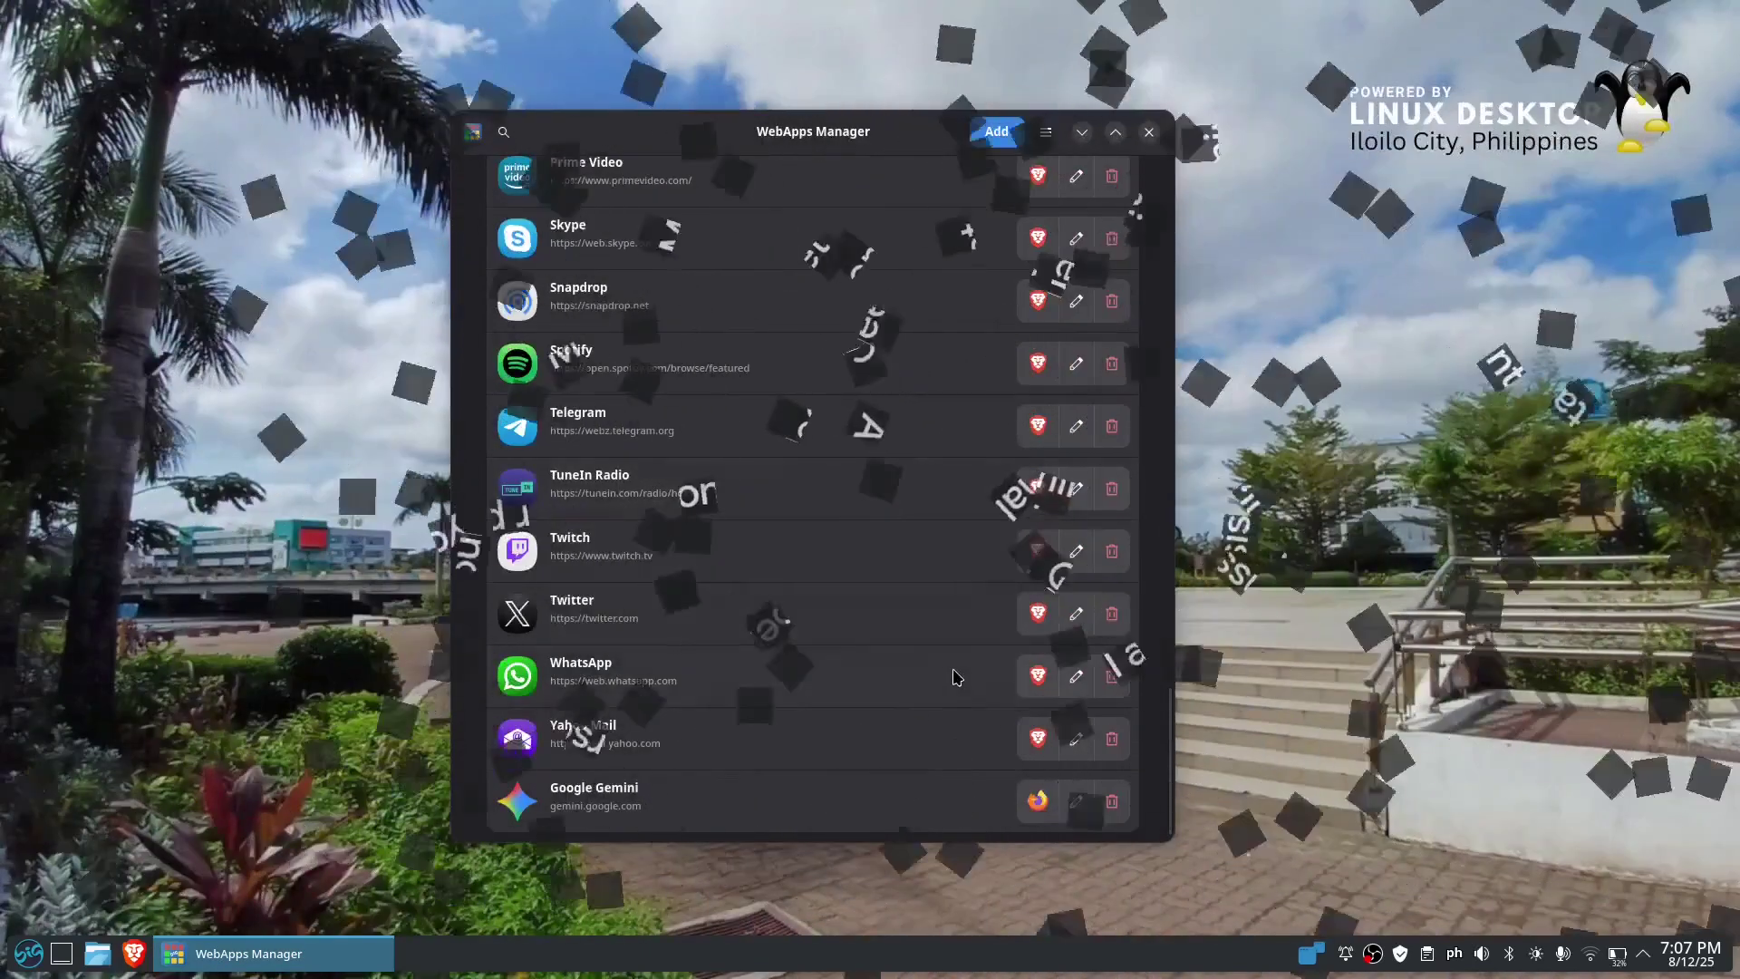
click(1037, 801)
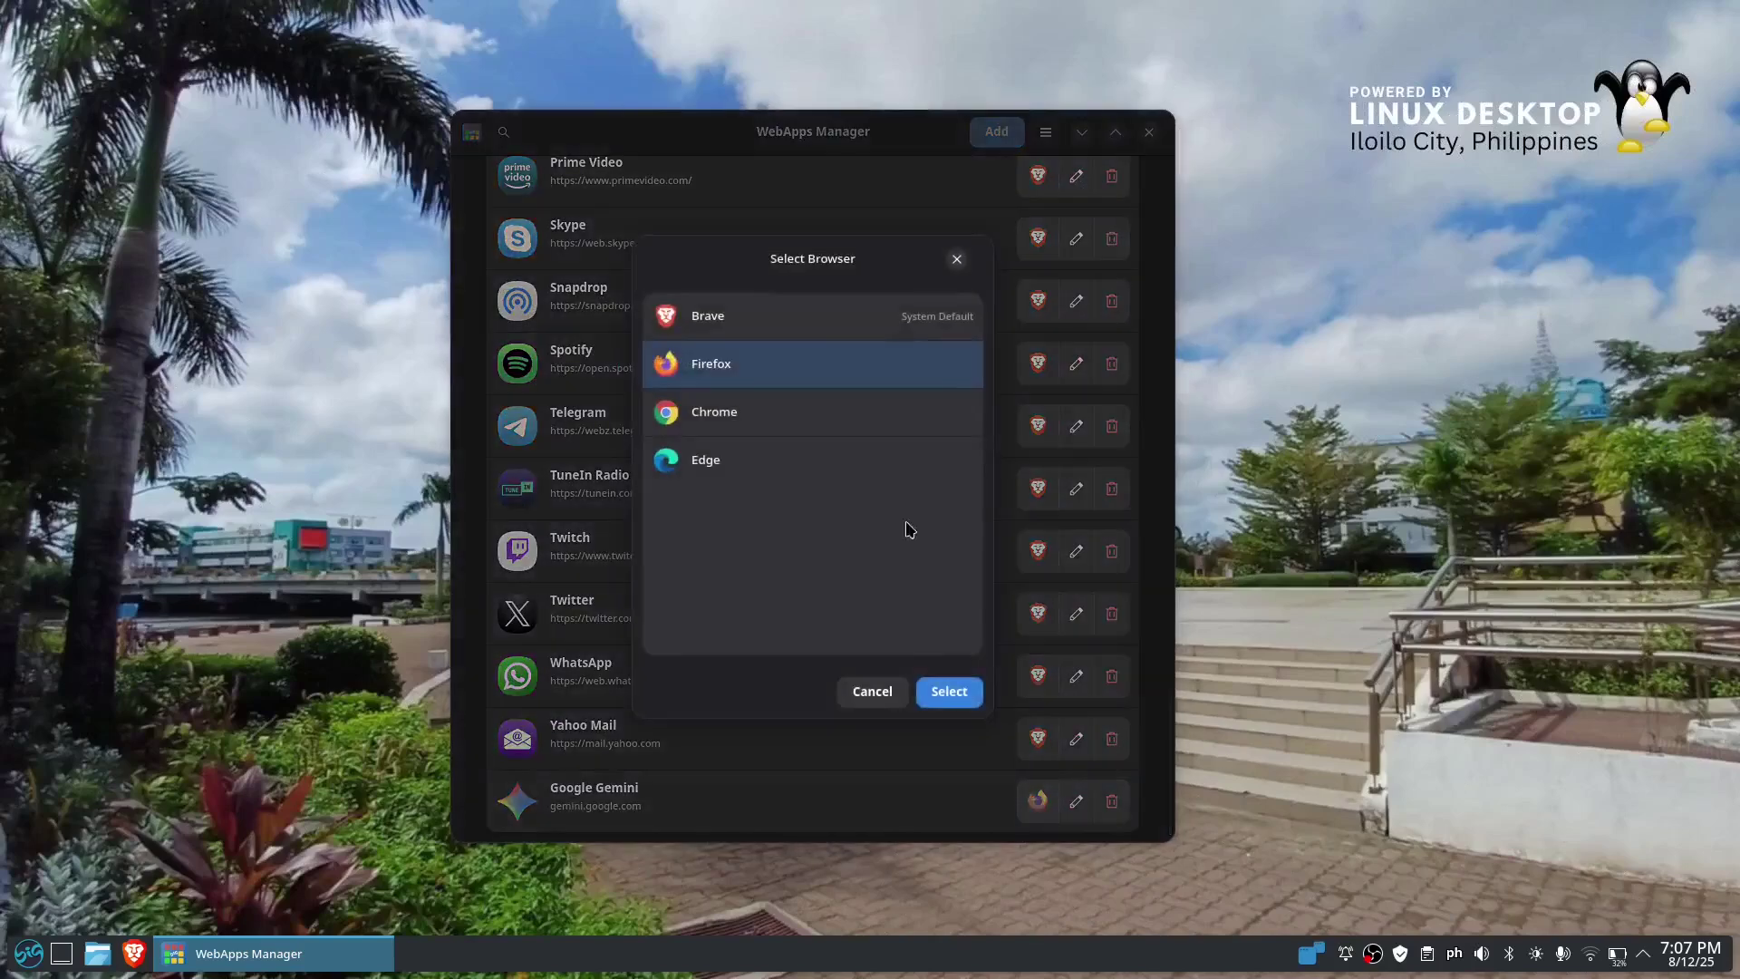
click(787, 319)
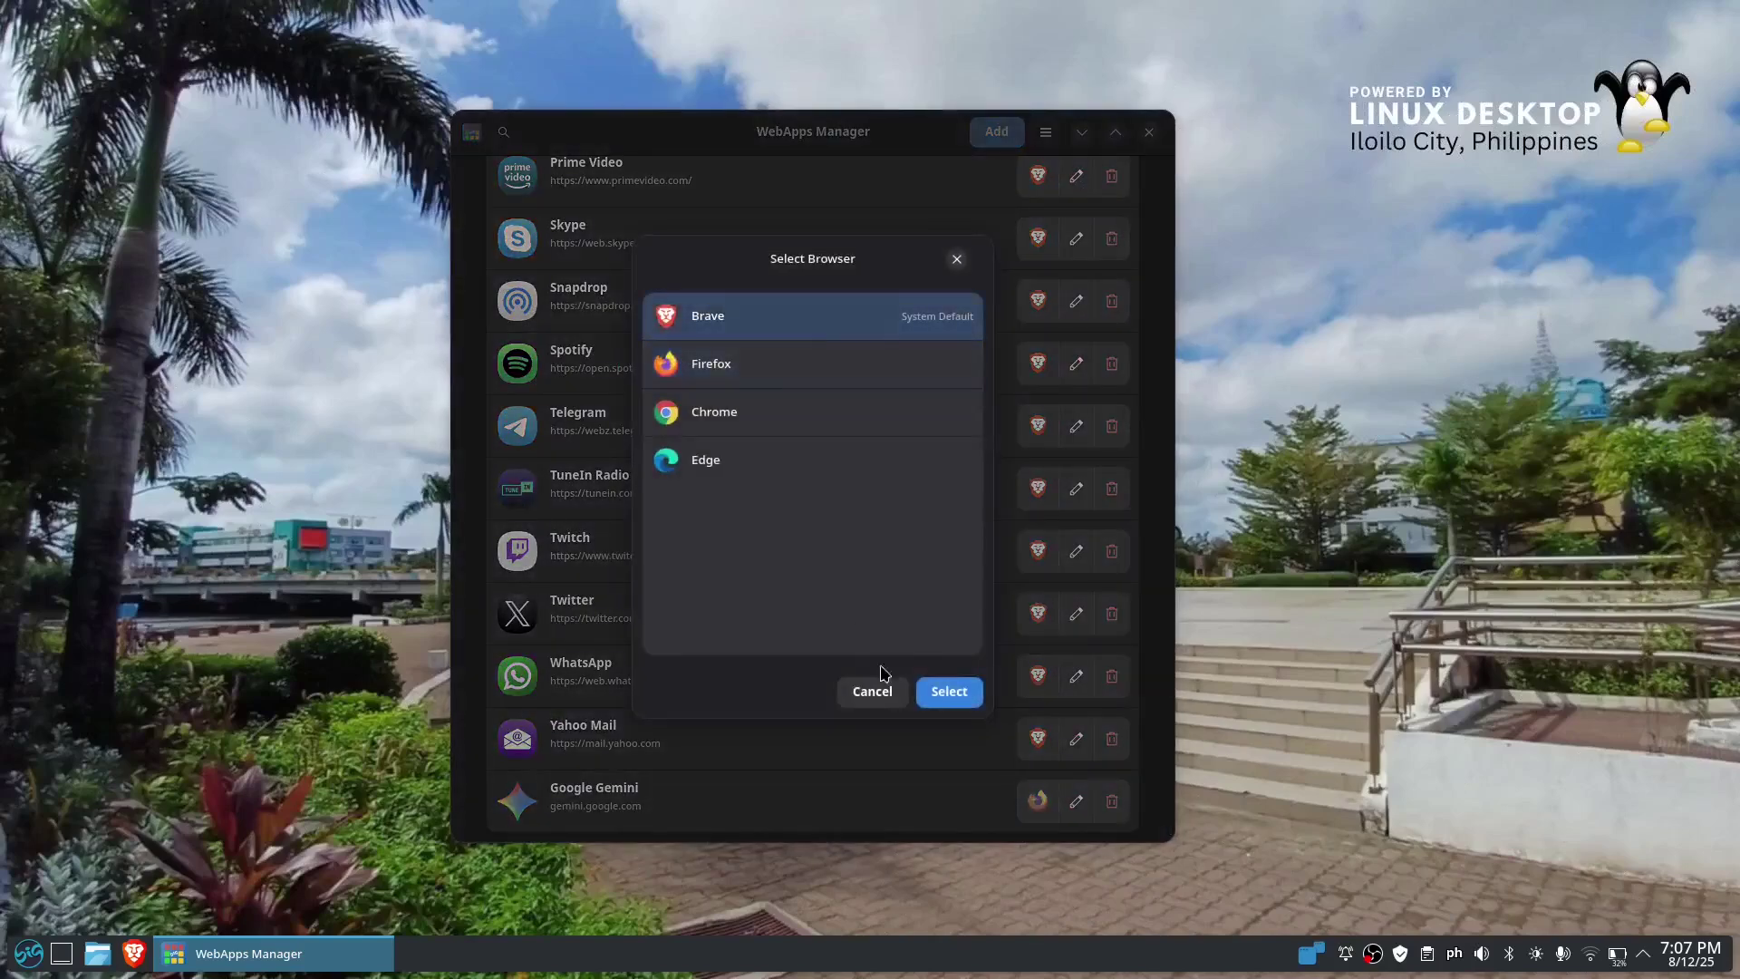
click(949, 694)
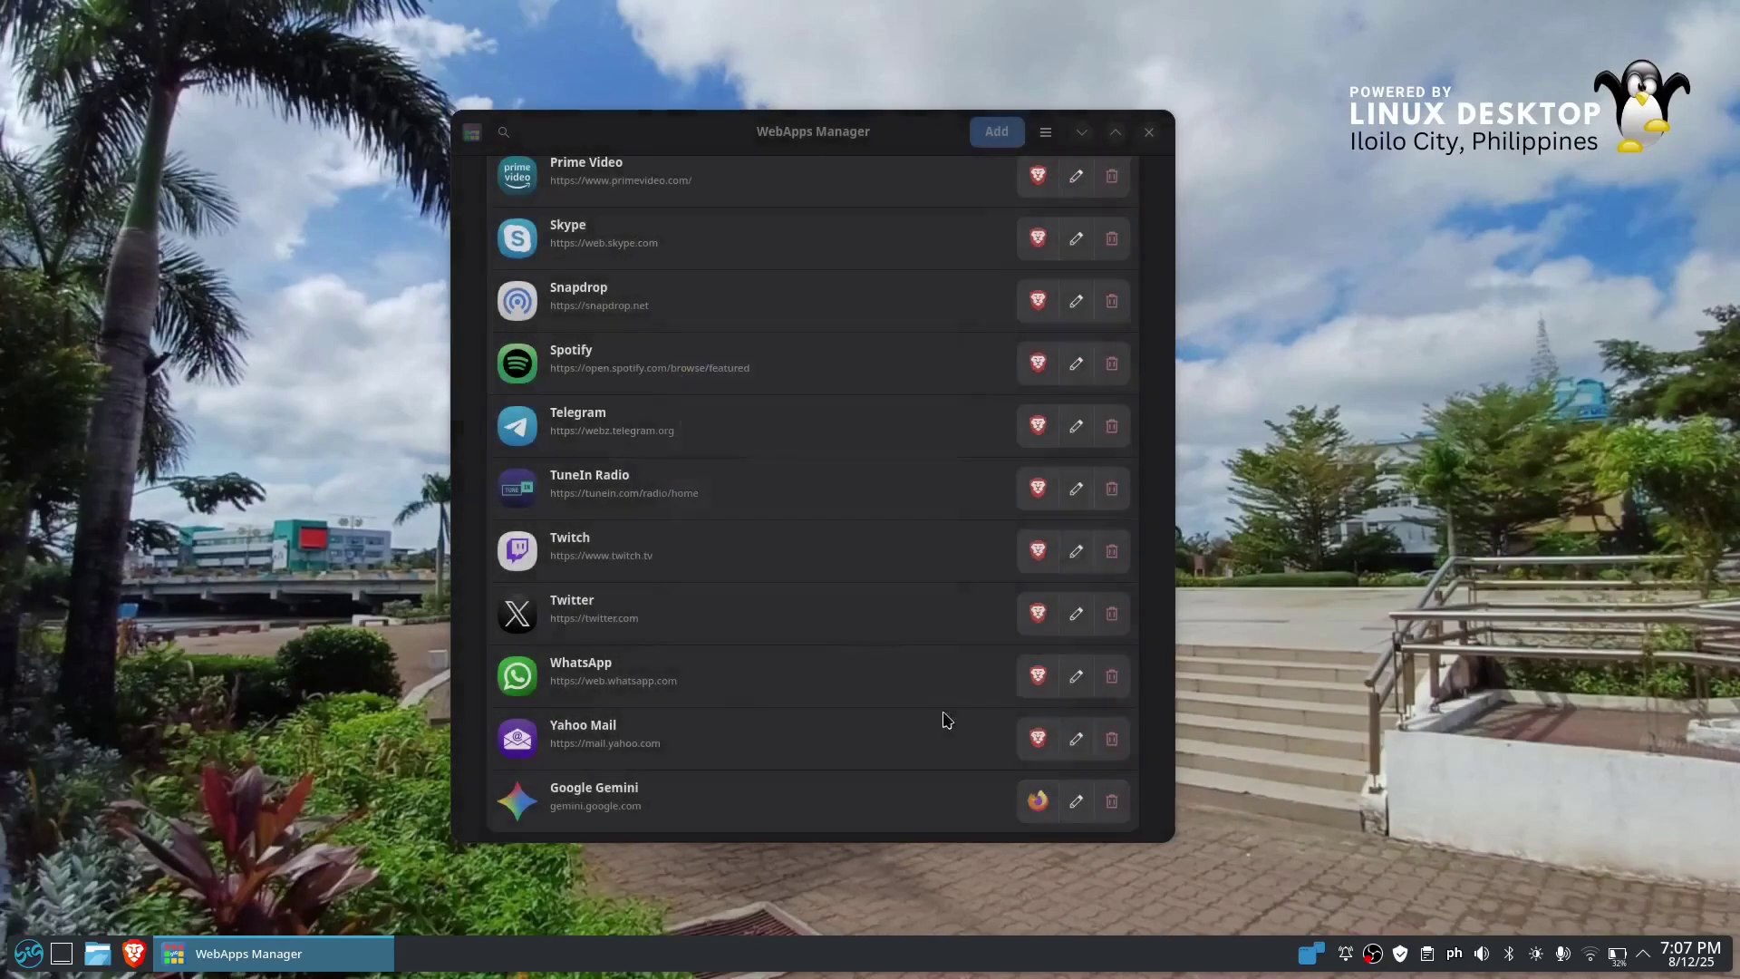
Step: Minimize WebApps Manager and launch Google Gemini from the launcher's Utilities category
click(1082, 133)
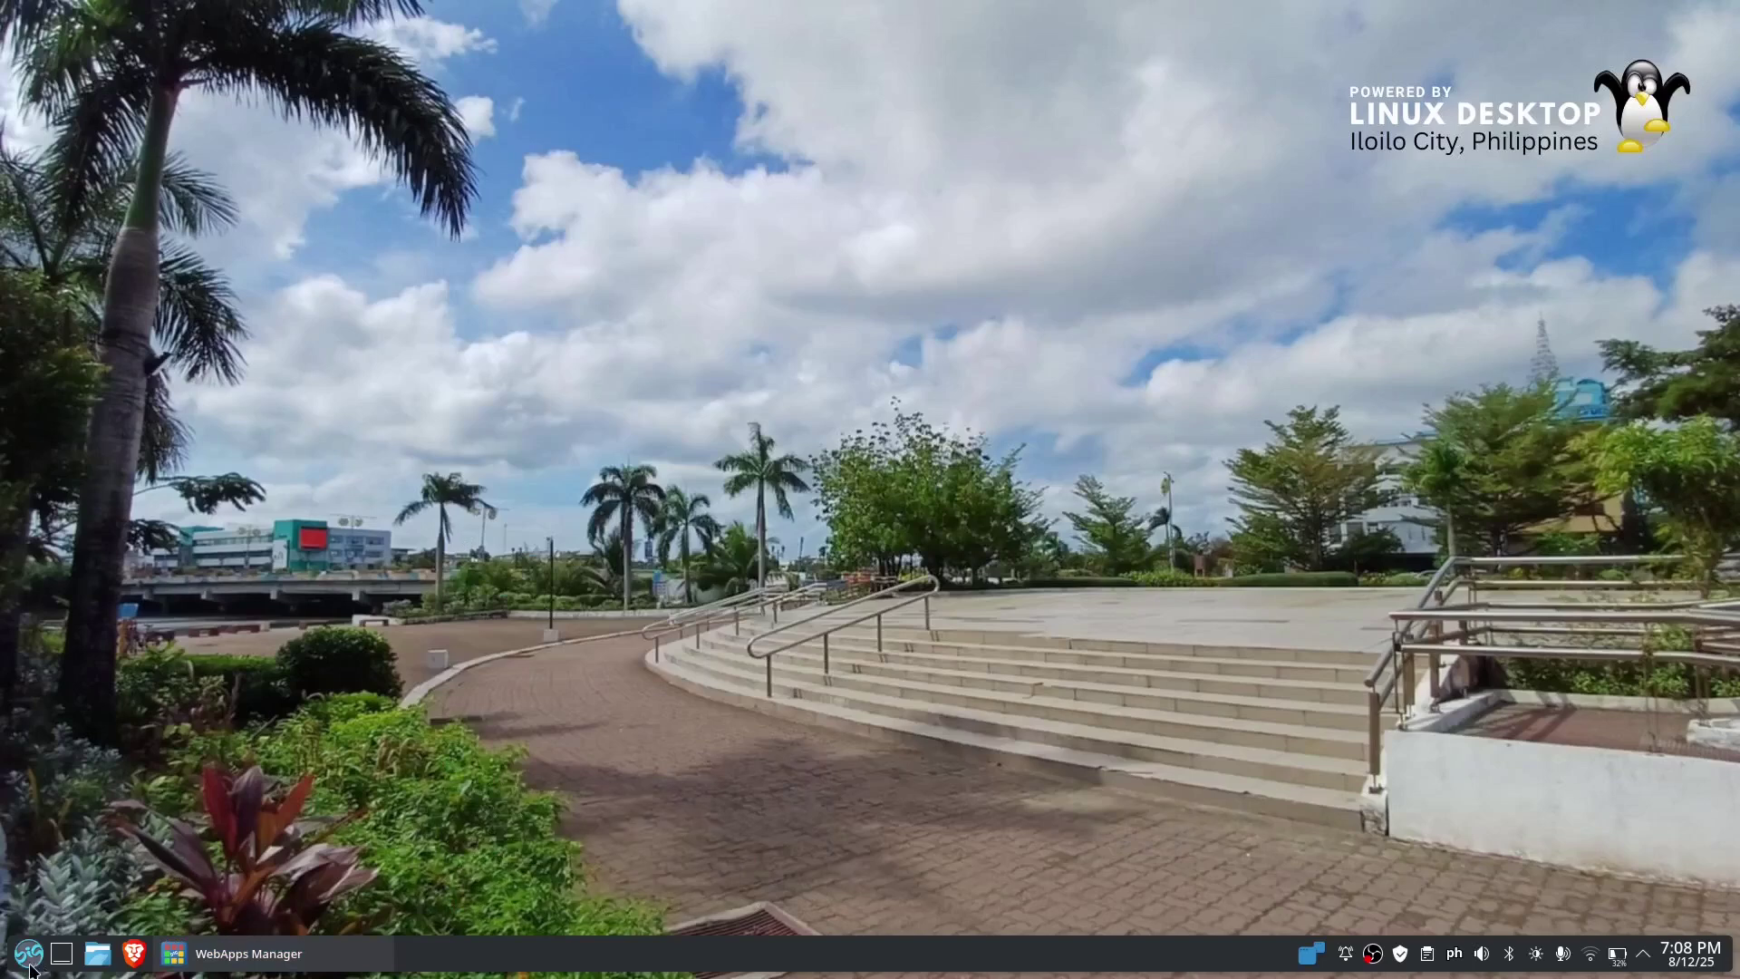
click(30, 968)
click(1402, 614)
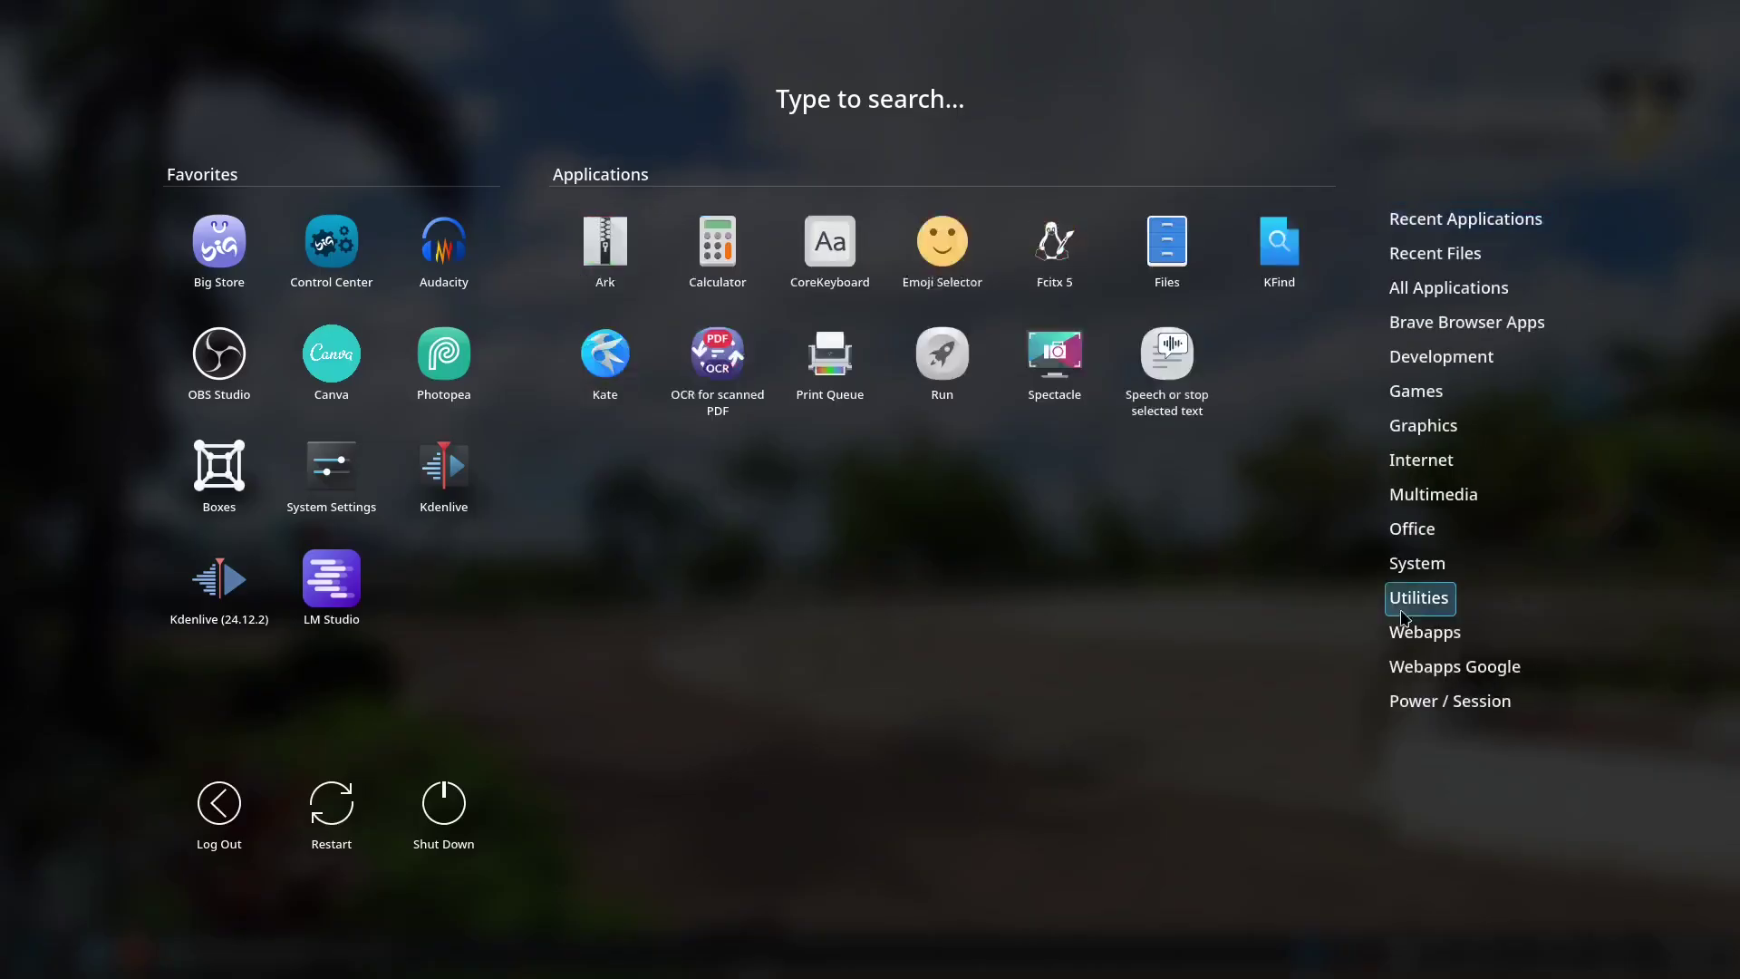
mouse_move(1404, 632)
click(828, 702)
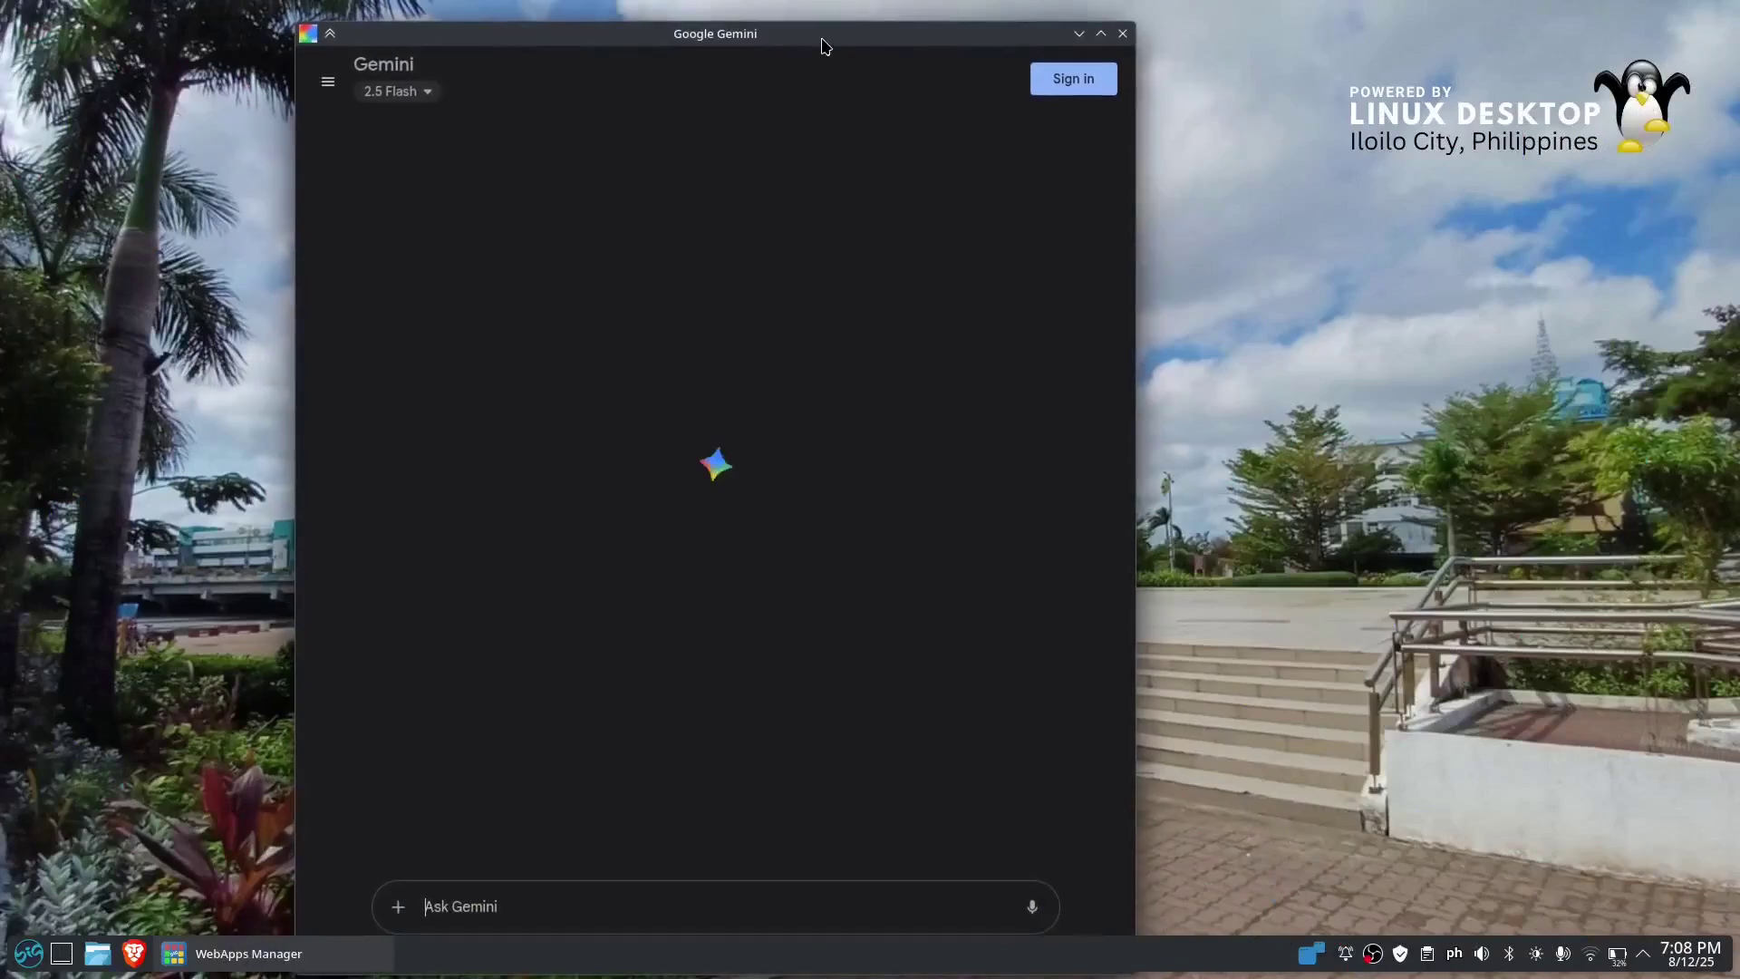
Step: Maximize the Gemini window, expand and collapse its sidebar, then bring WebApps Manager back to the front
double_click(819, 39)
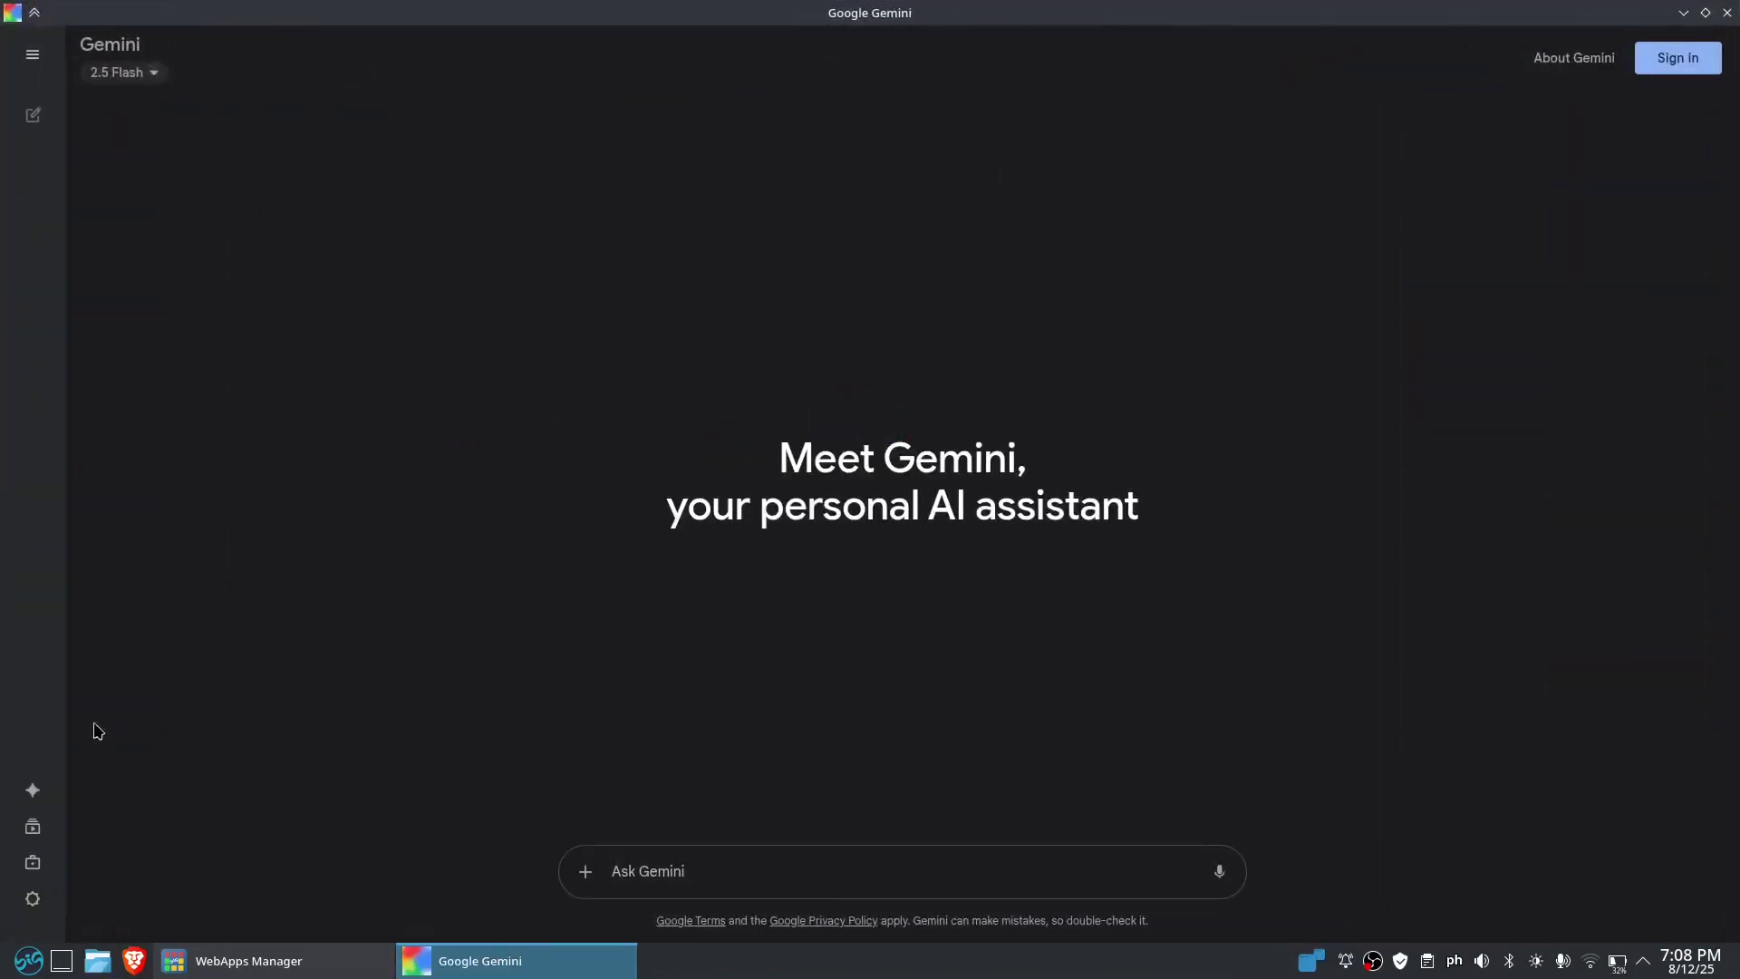
click(31, 54)
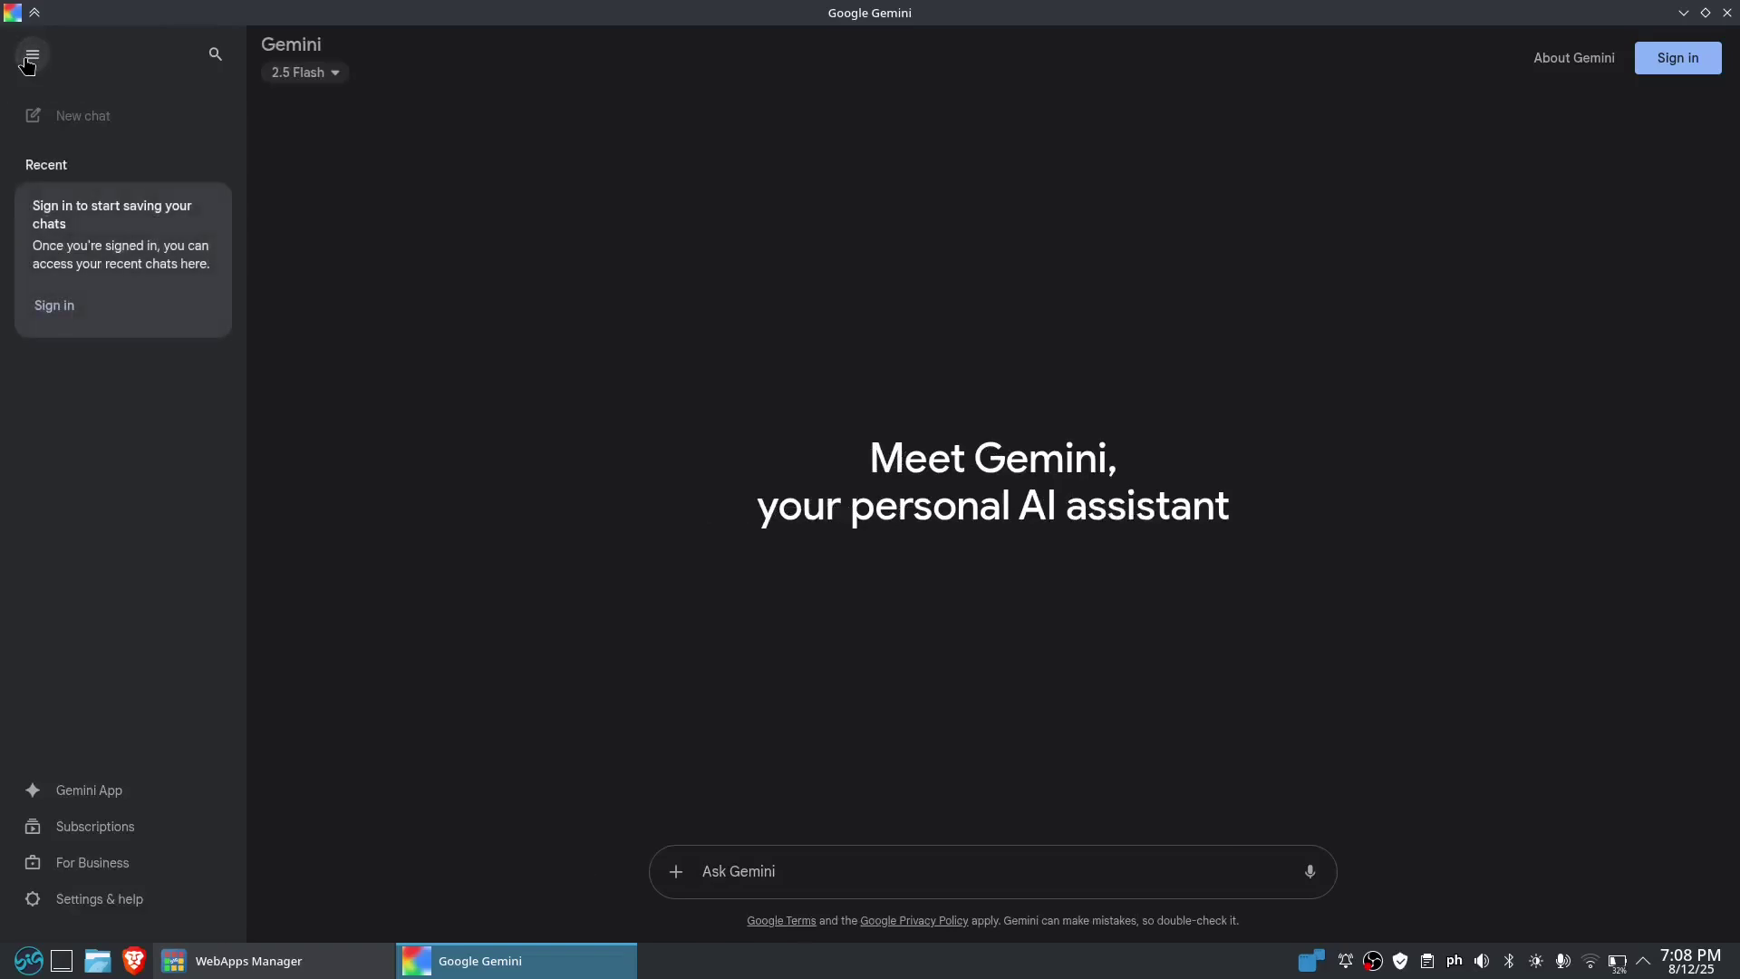
click(31, 56)
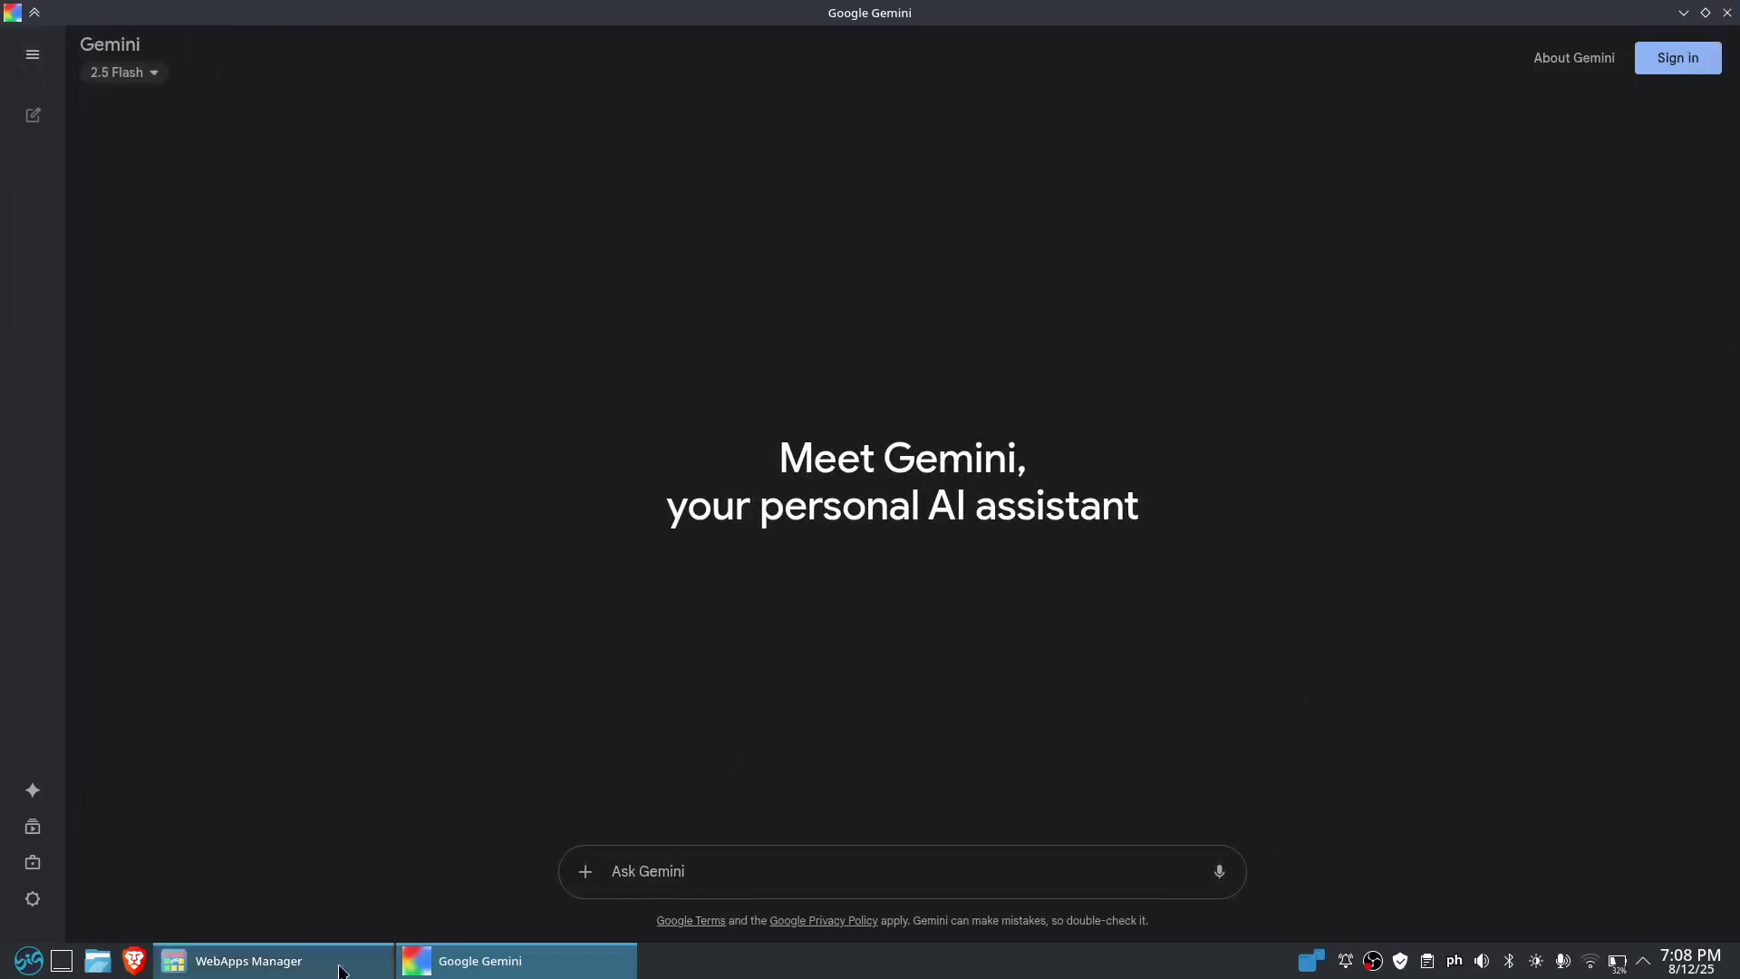
click(254, 967)
Step: View WebApps Manager's About info (version 3.0.0, BigLinux Team), minimize Gemini, then close About
scroll(921, 416, up, 12)
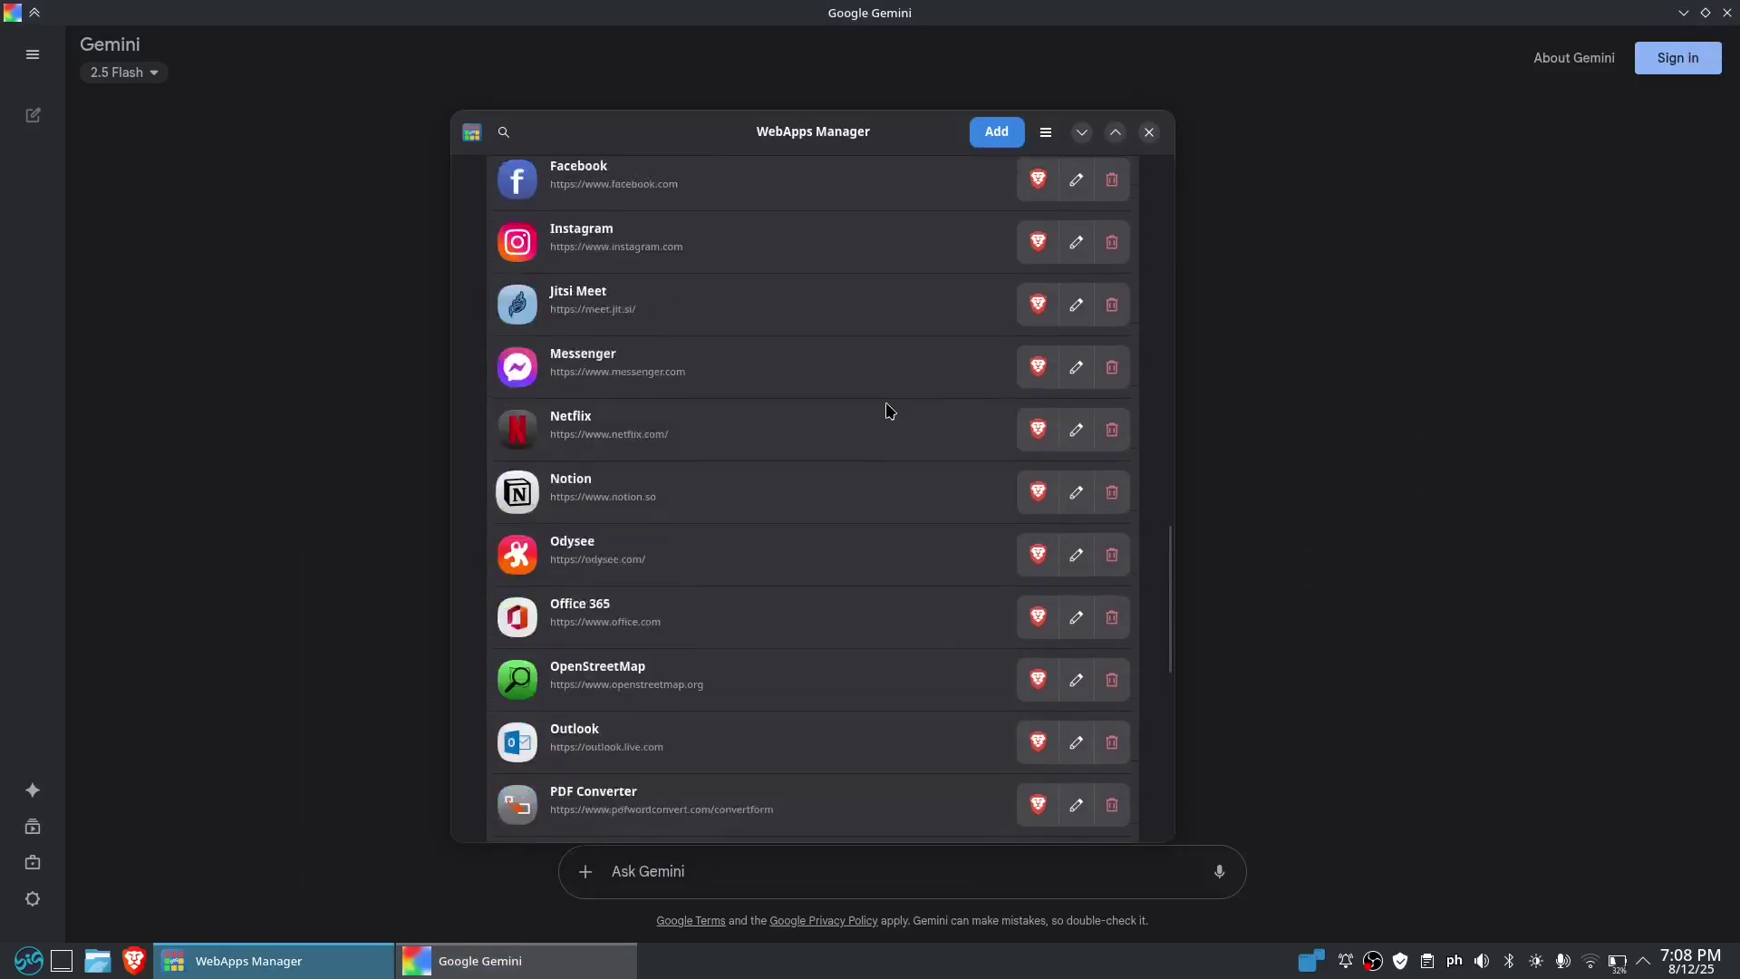
click(1047, 138)
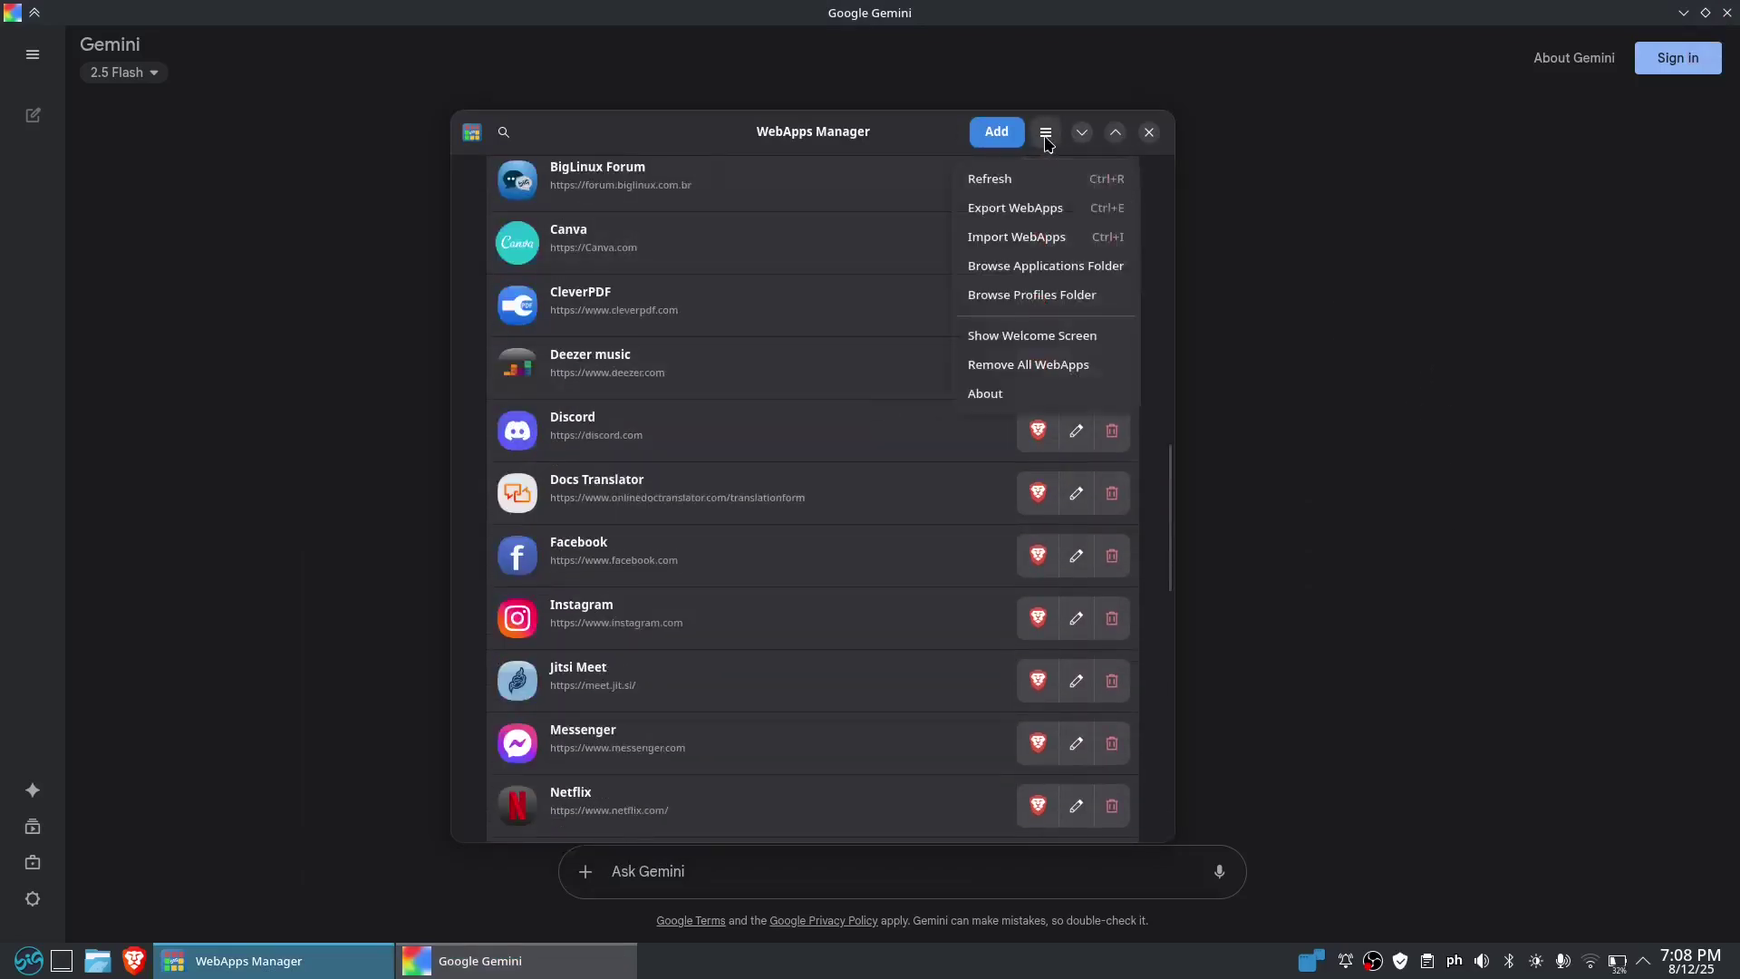
click(1013, 400)
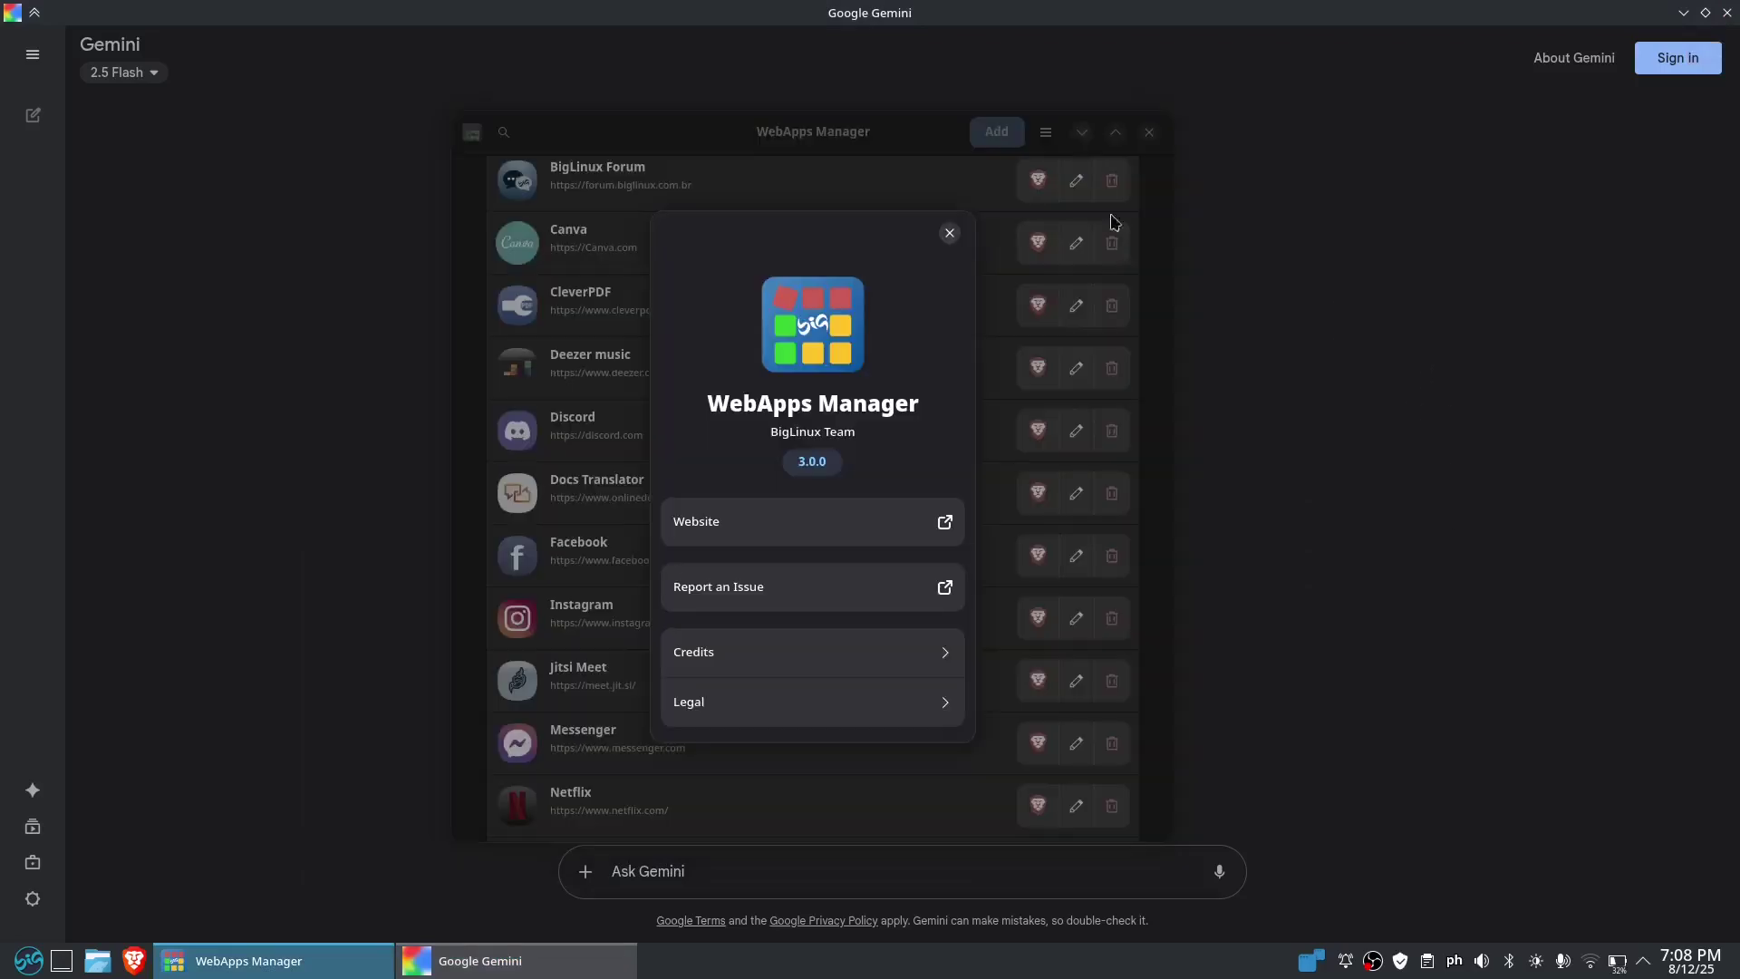
click(1682, 20)
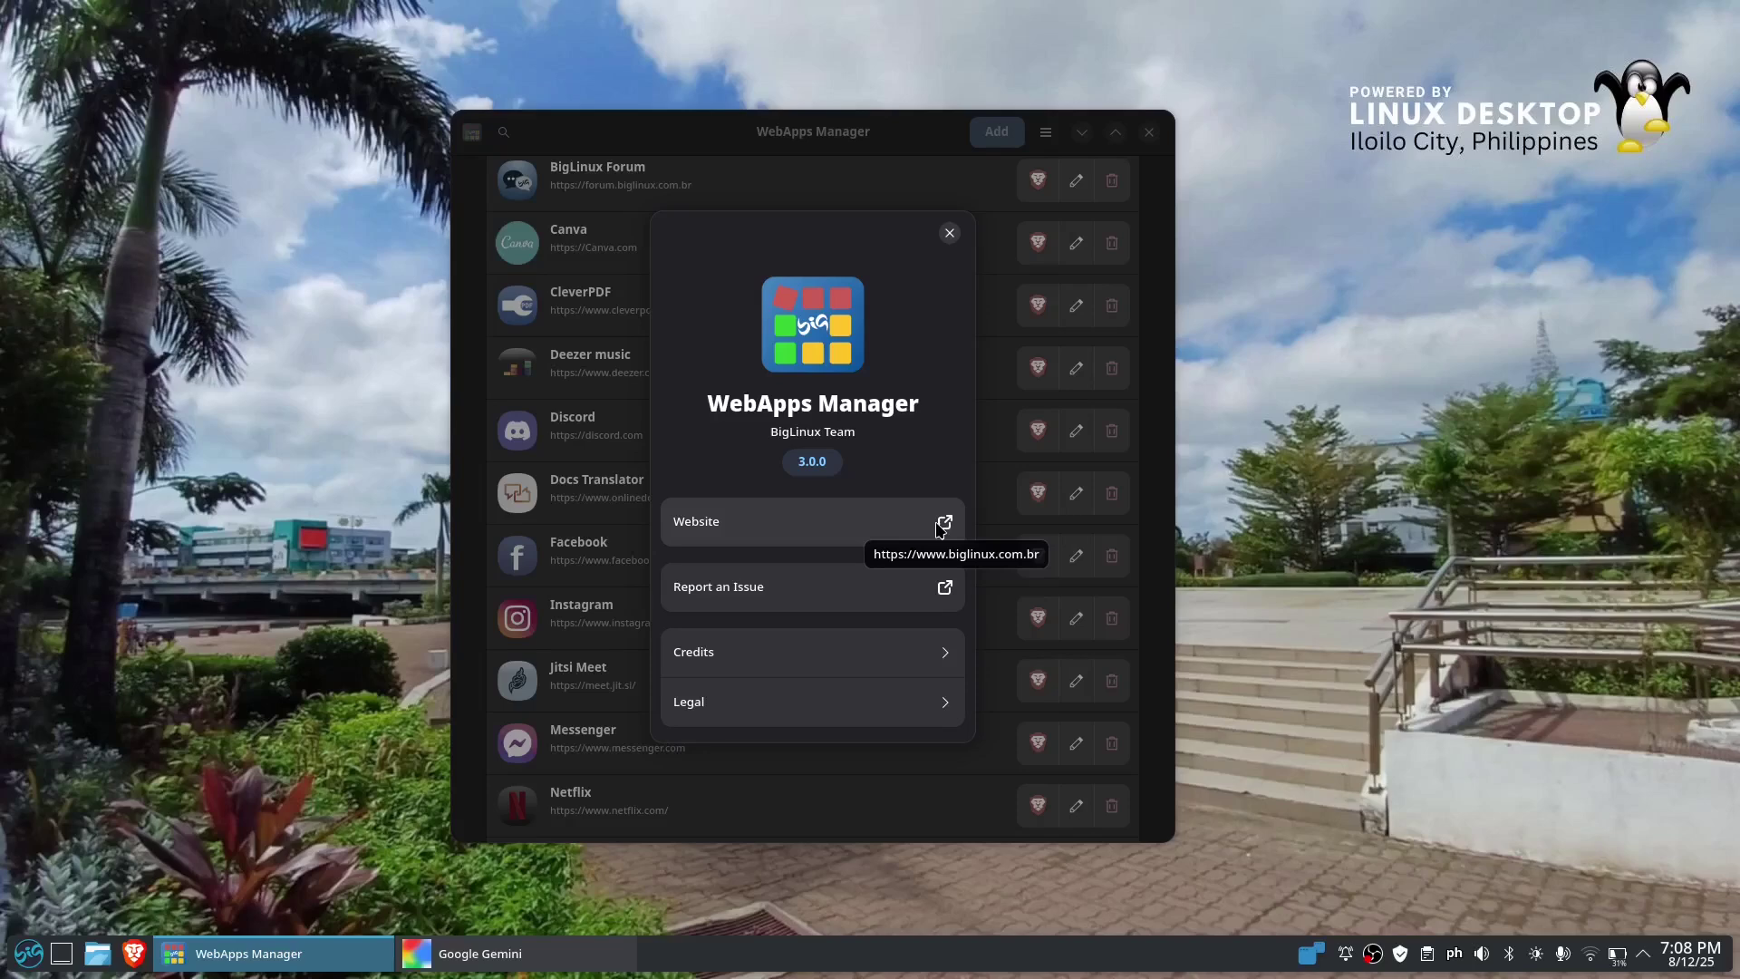
click(950, 237)
Step: Close WebApps Manager from the top of its list and restore the Google Gemini window from the taskbar
scroll(849, 570, up, 8)
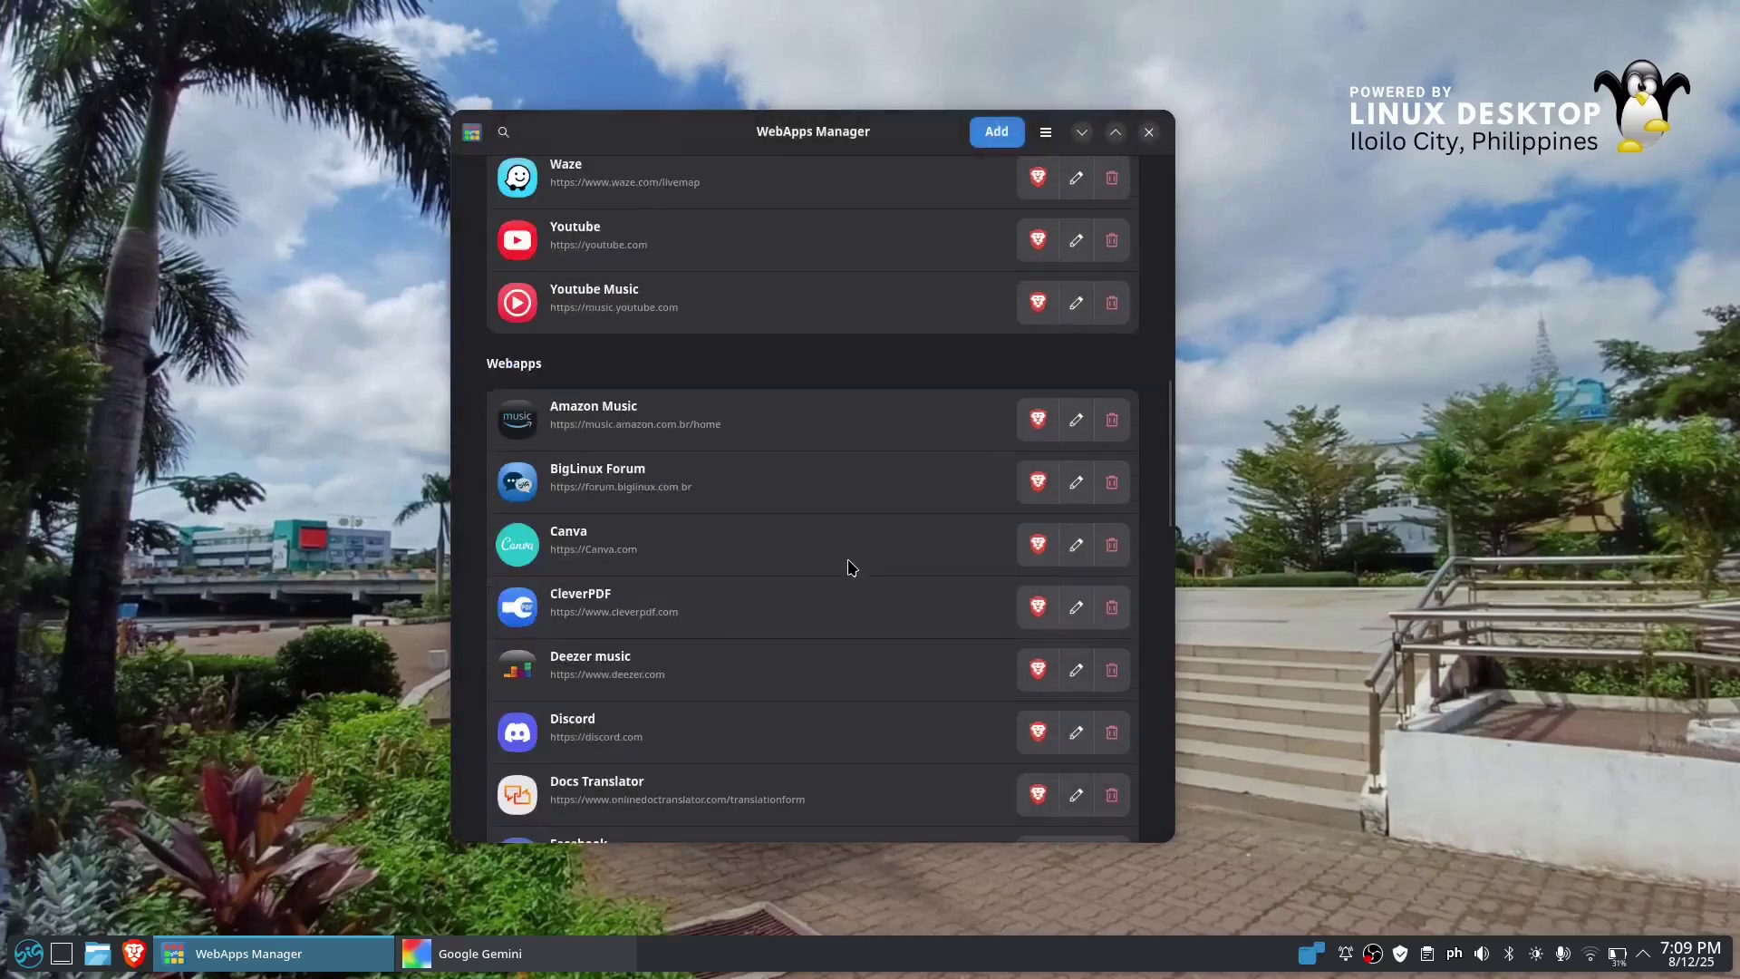
scroll(849, 569, up, 5)
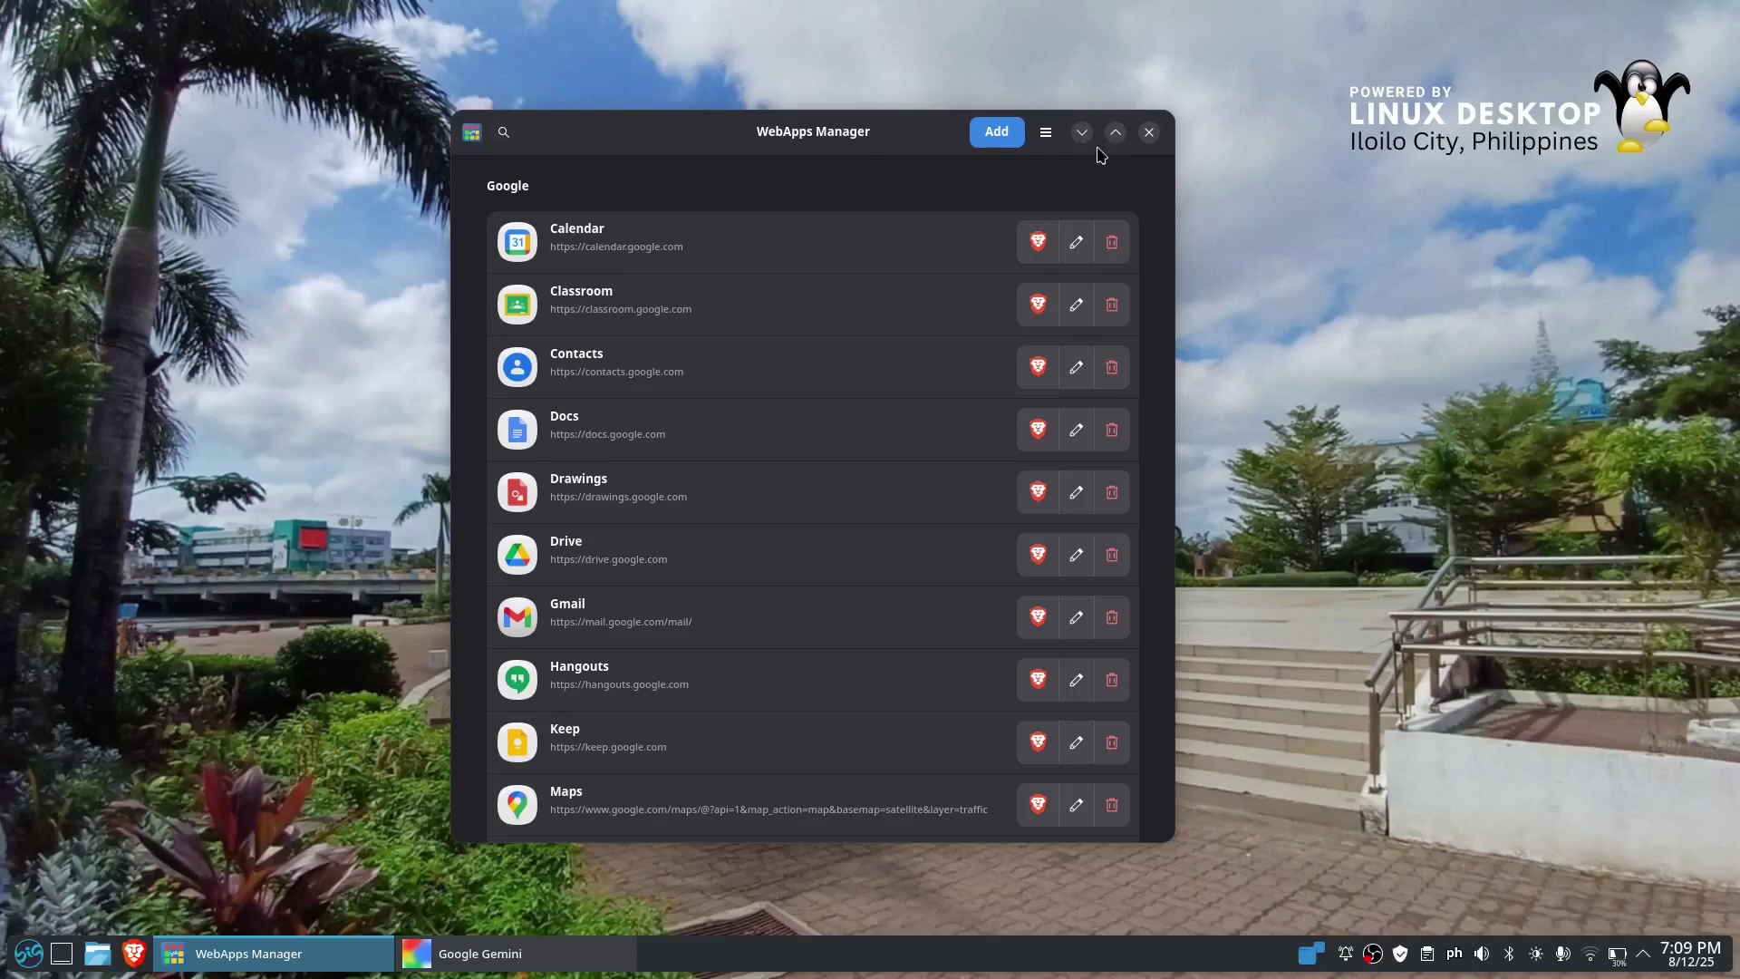
click(1148, 132)
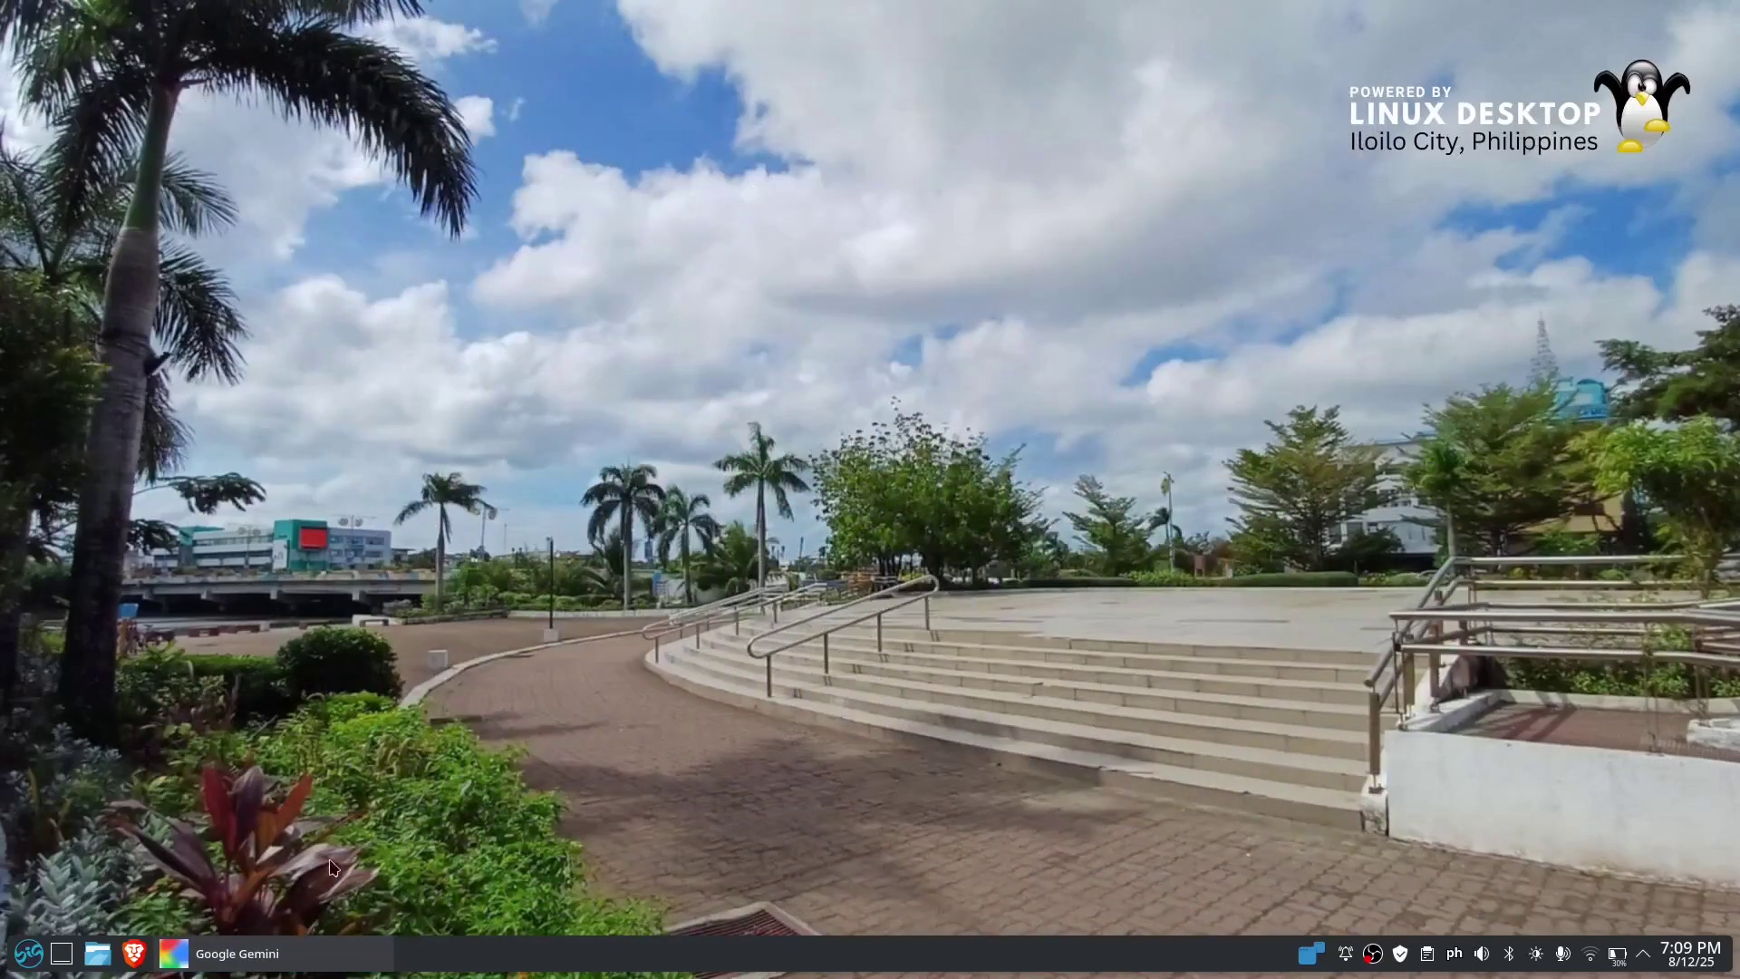
click(299, 954)
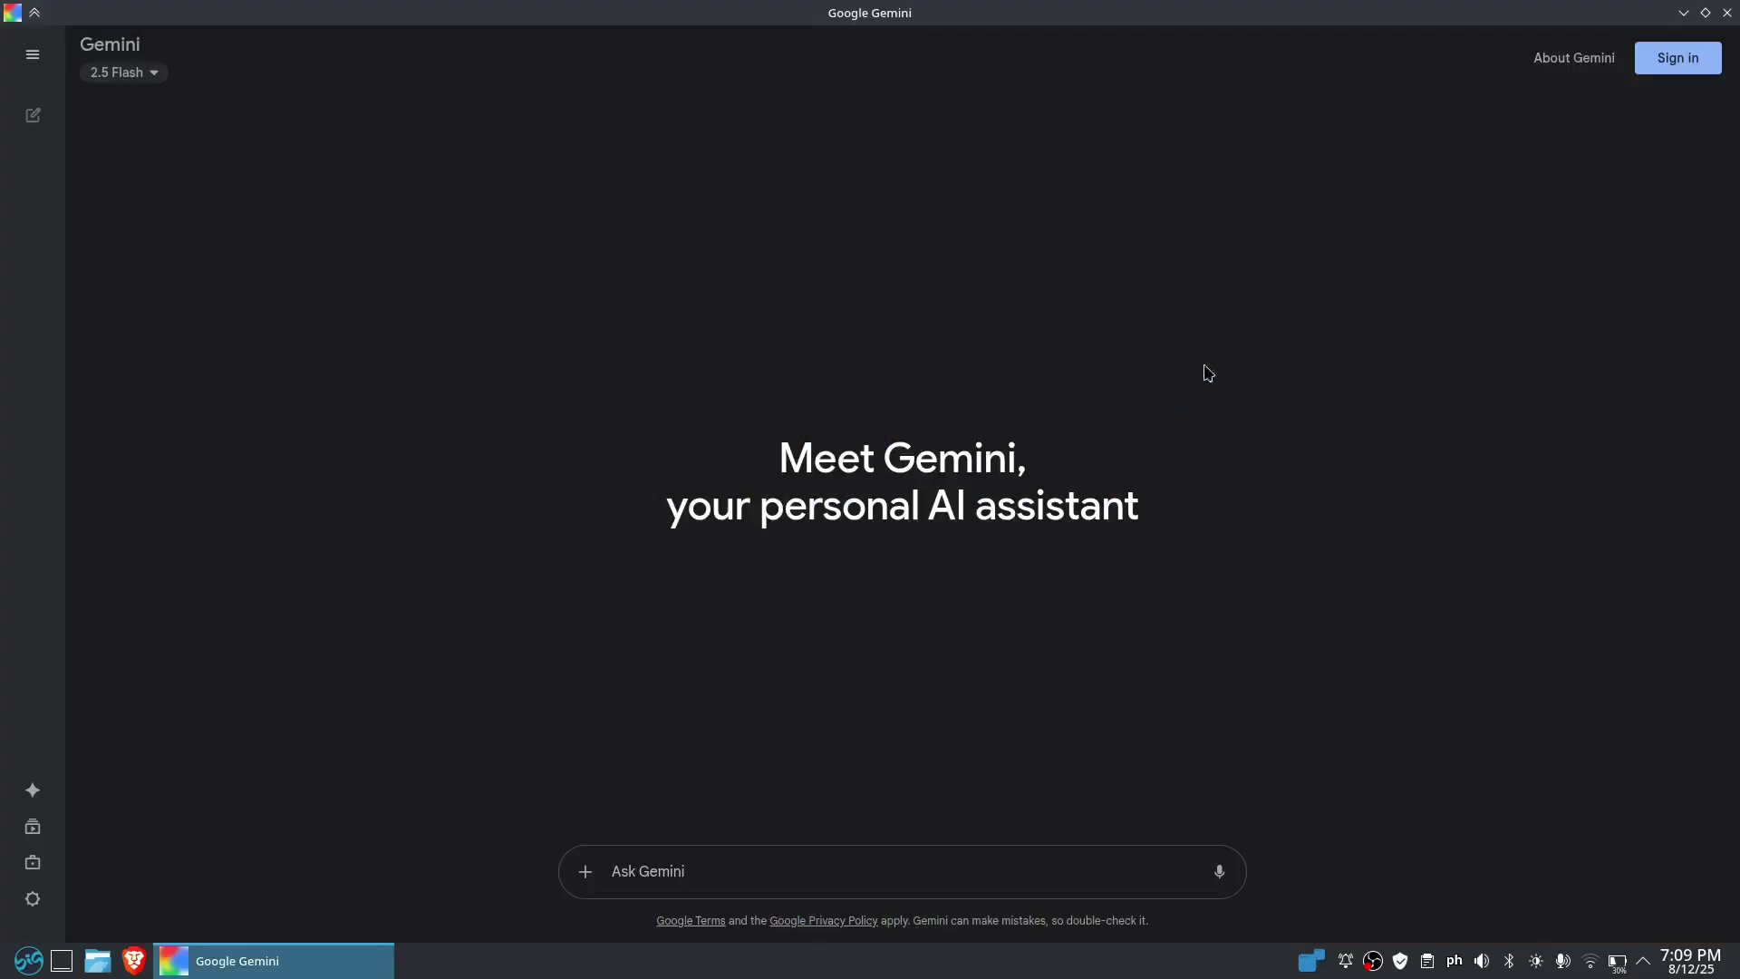
Step: Close Gemini, reopen WebApps Manager, dismiss its Welcome dialog, and close the manager
click(1730, 14)
click(30, 958)
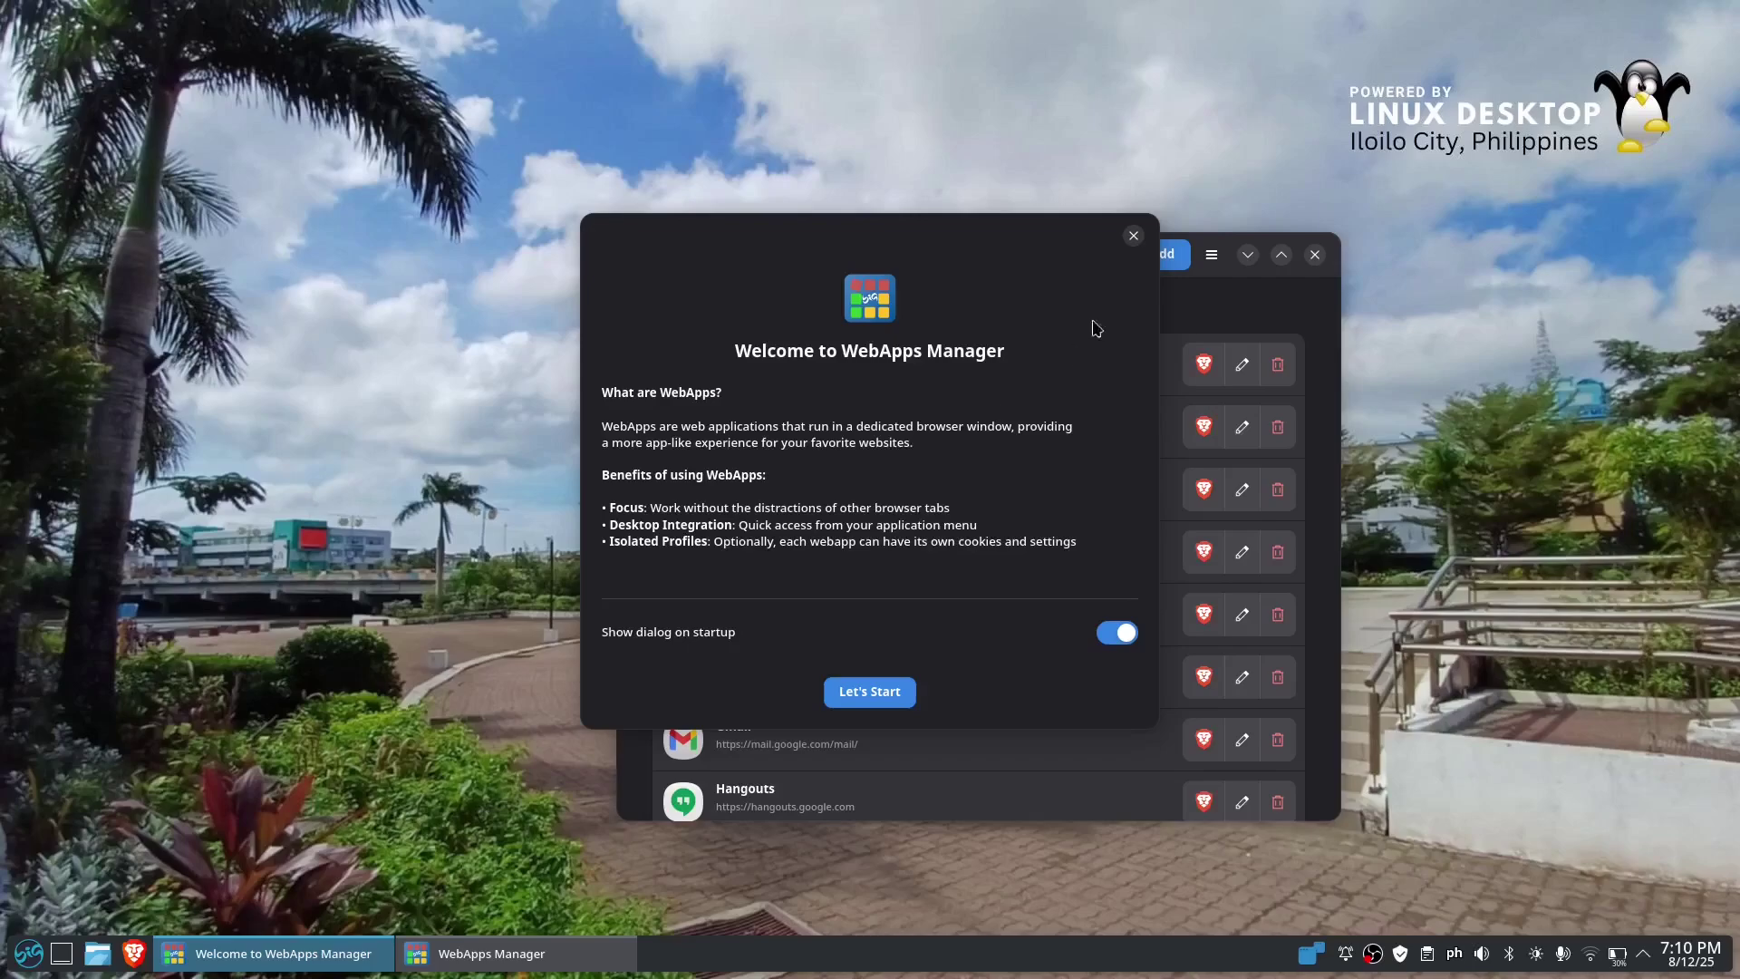
click(1134, 237)
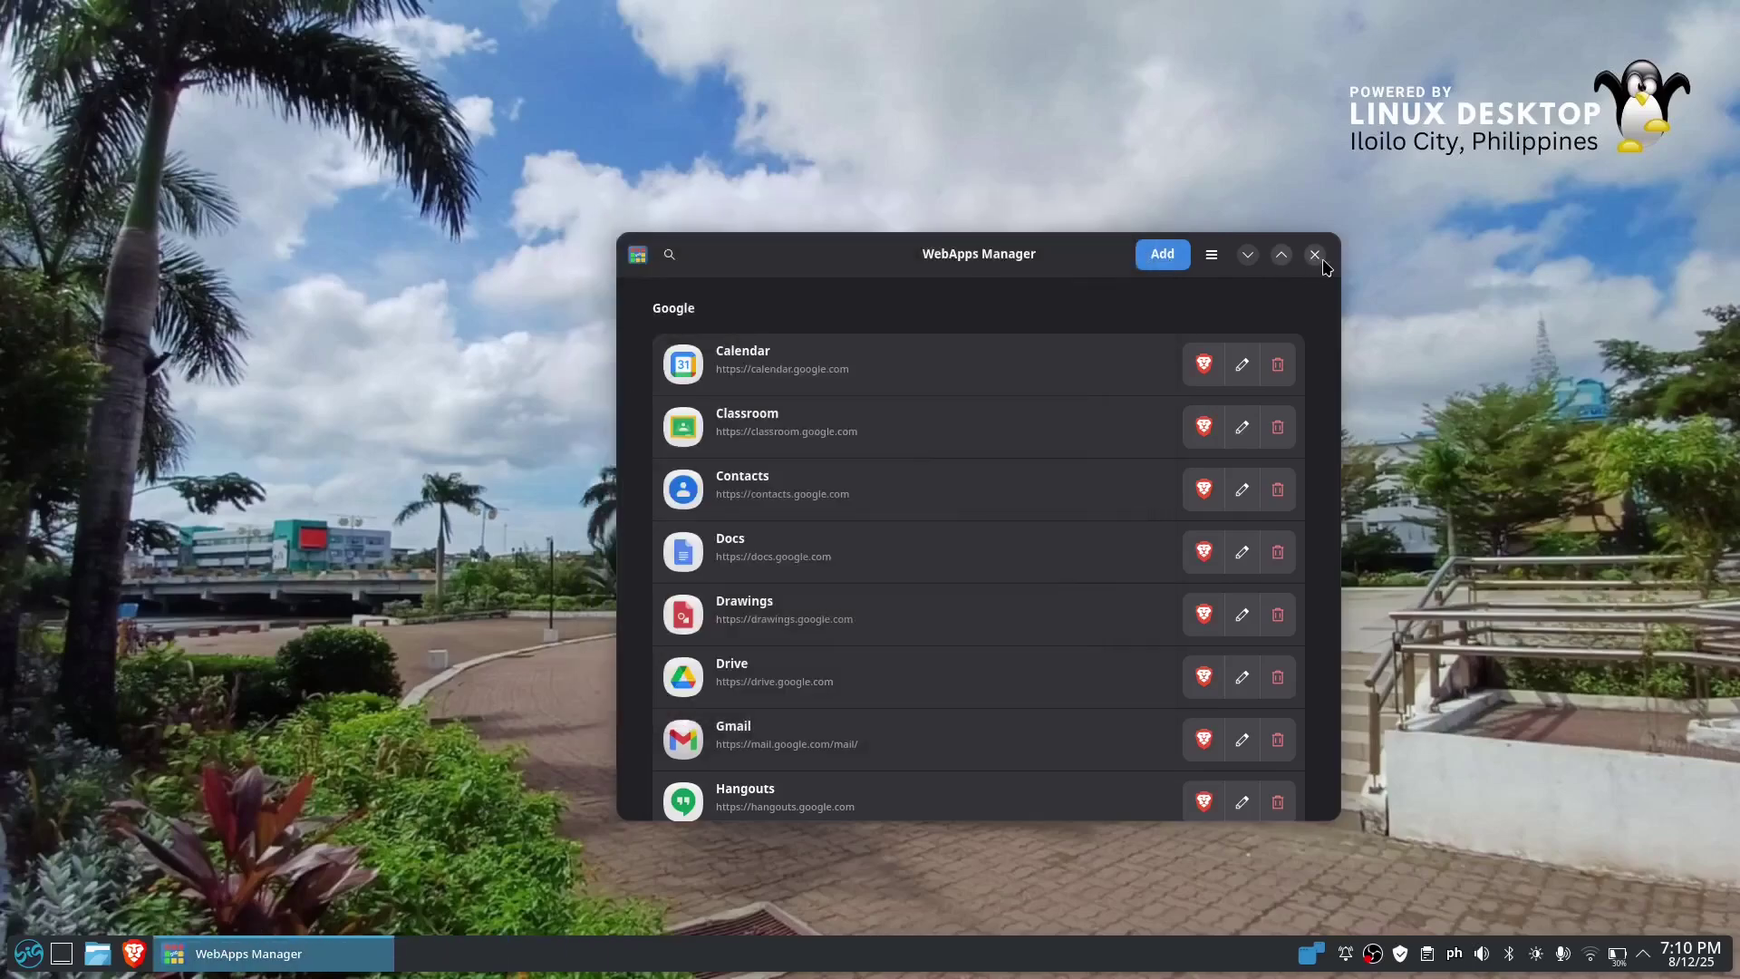
click(1315, 255)
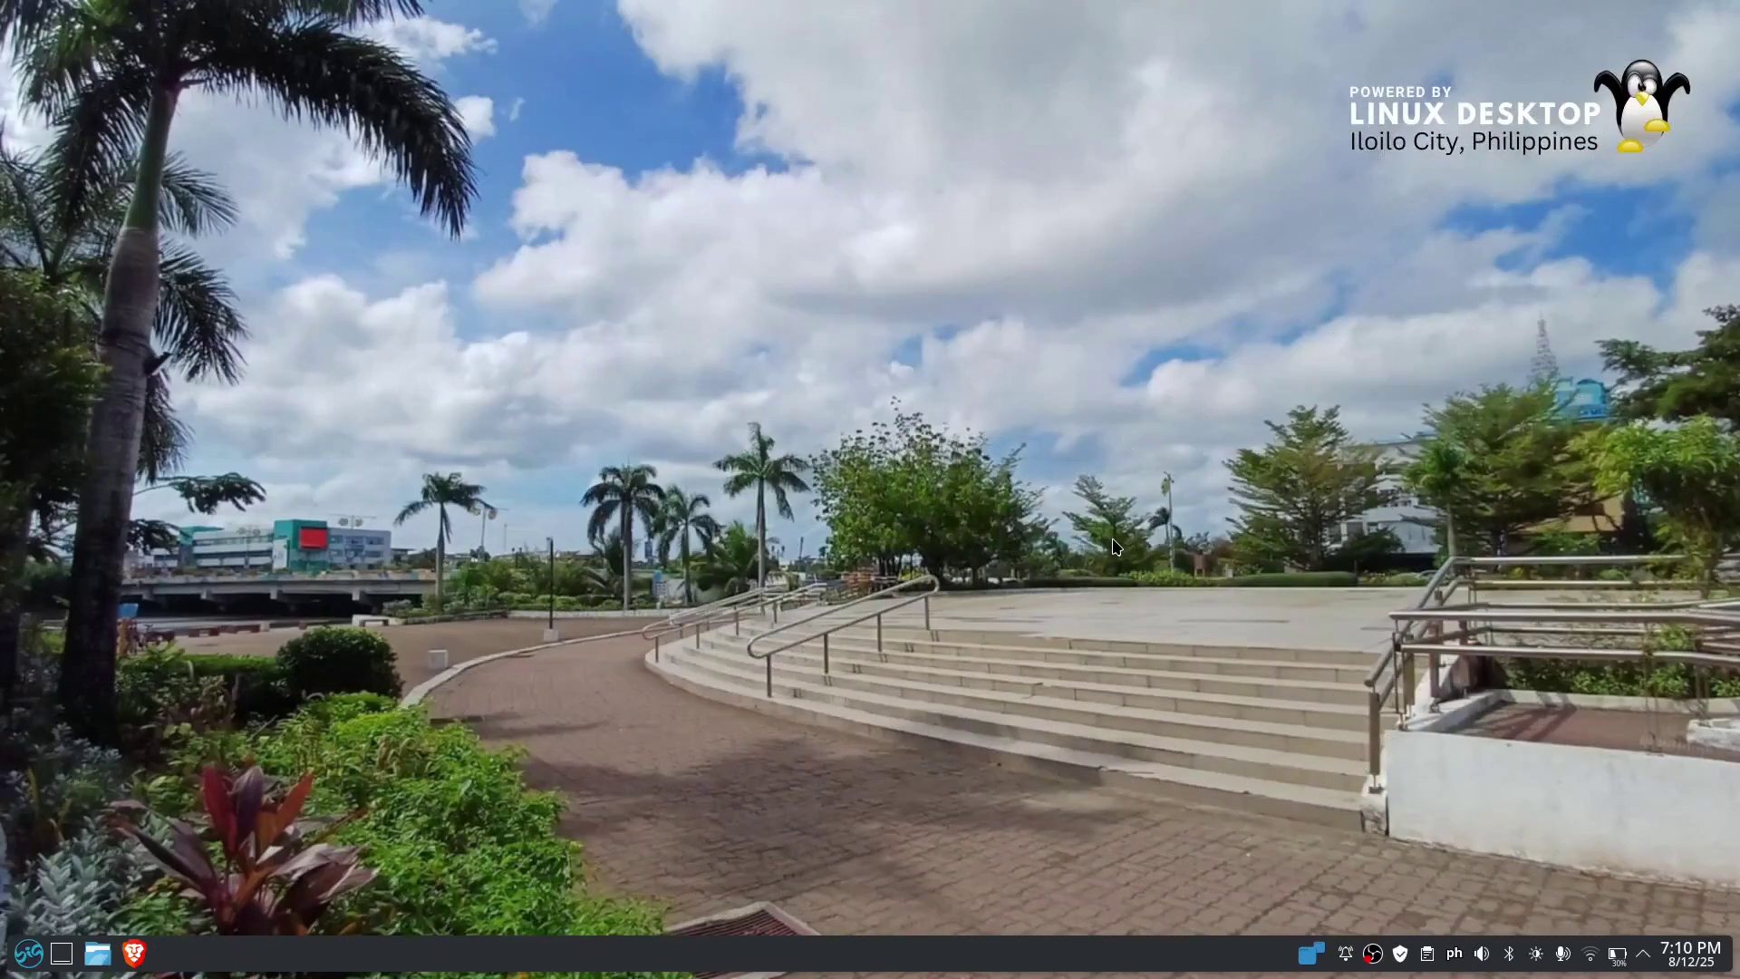